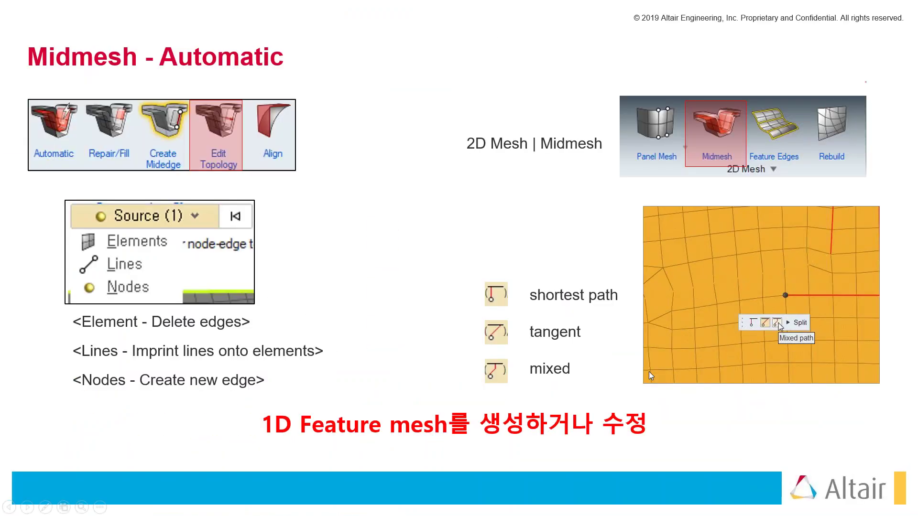
Step: Advance to the Midmesh Align slide, end the slide show and switch to Altair HyperWorks
click(534, 354)
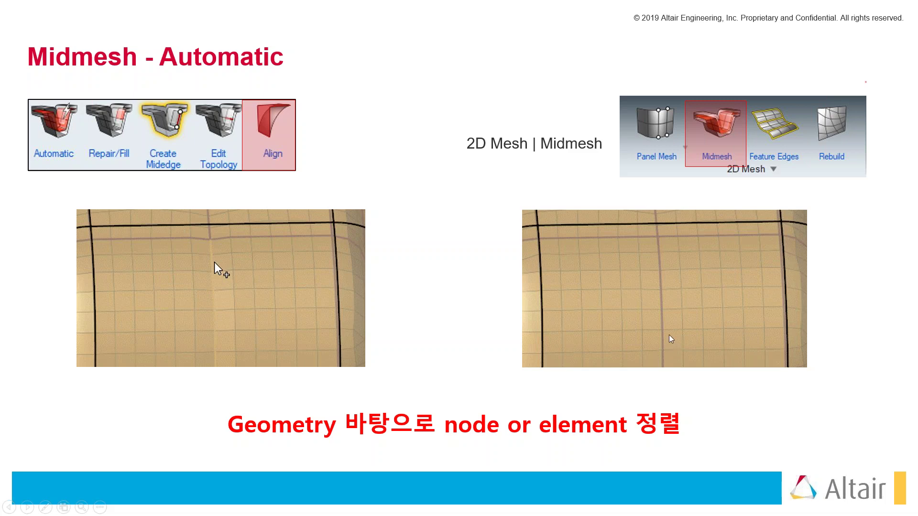
key(Right)
key(Left)
key(Escape)
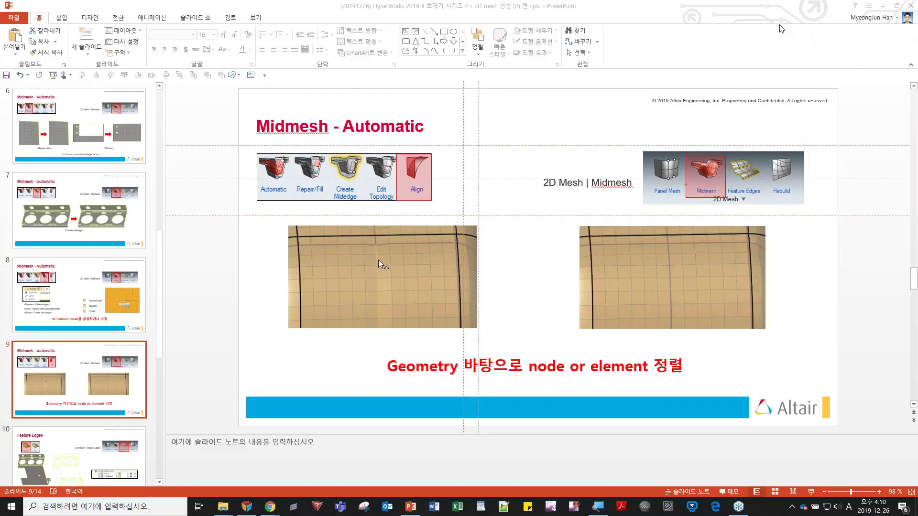
click(882, 6)
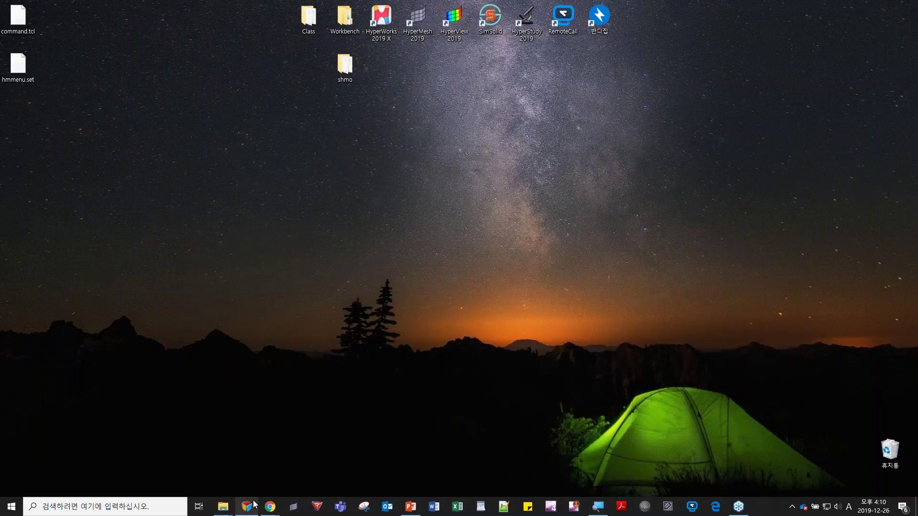
click(252, 502)
Step: Switch to File Explorer and browse to the Webinar folder inside D:\MJ to find the model file
click(223, 507)
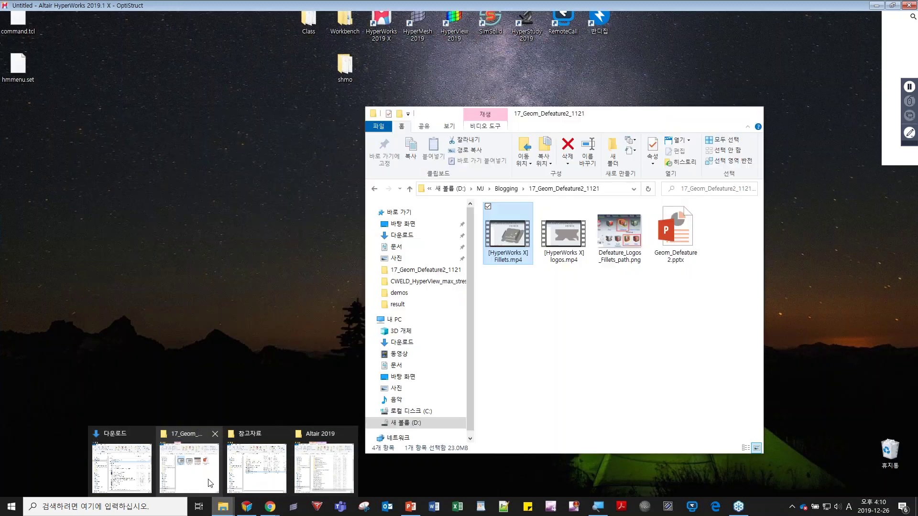
click(189, 468)
click(471, 190)
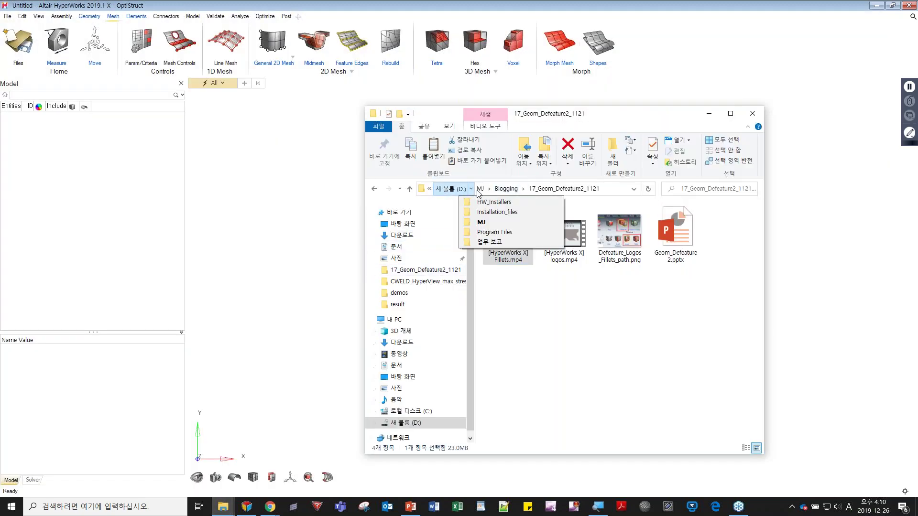
click(482, 190)
click(548, 308)
double_click(515, 309)
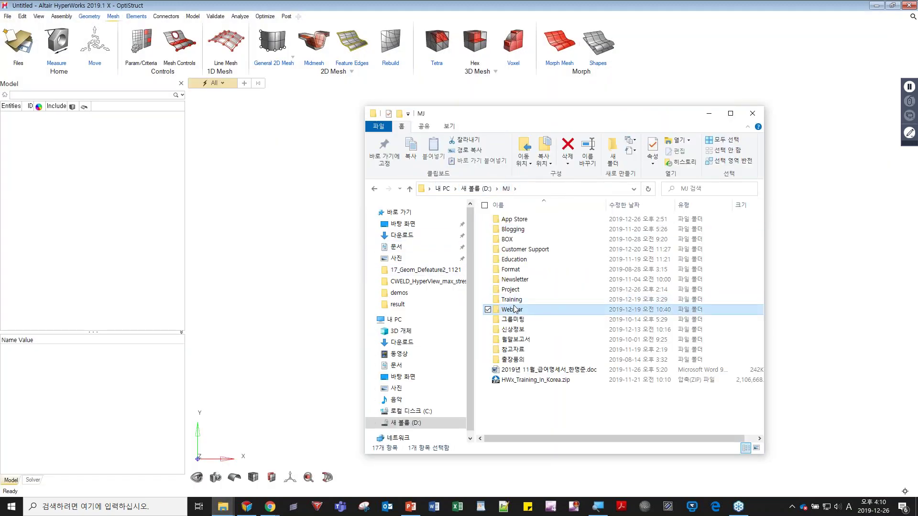
click(530, 249)
double_click(530, 239)
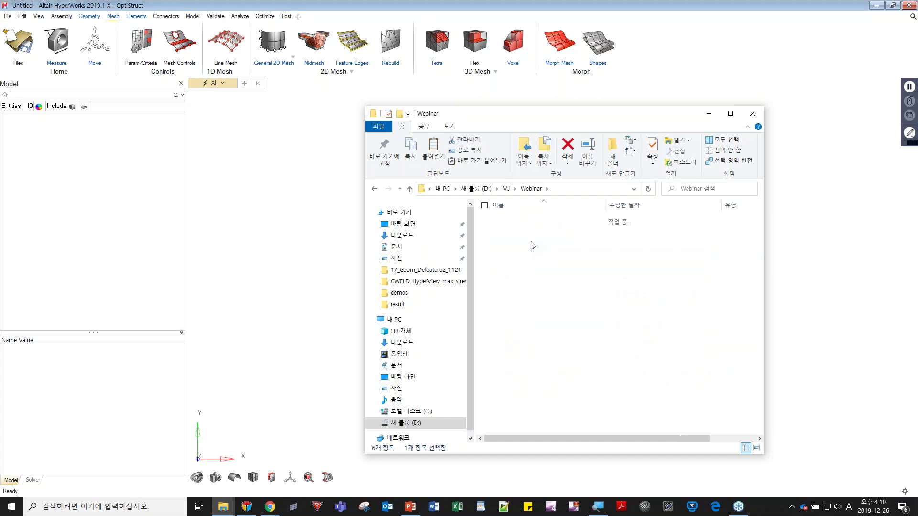
double_click(521, 219)
Step: Load the midmesh.hm model file from File Explorer into Altair HyperWorks
drag(514, 120, 668, 116)
click(660, 246)
drag(666, 246, 446, 232)
drag(679, 113, 520, 129)
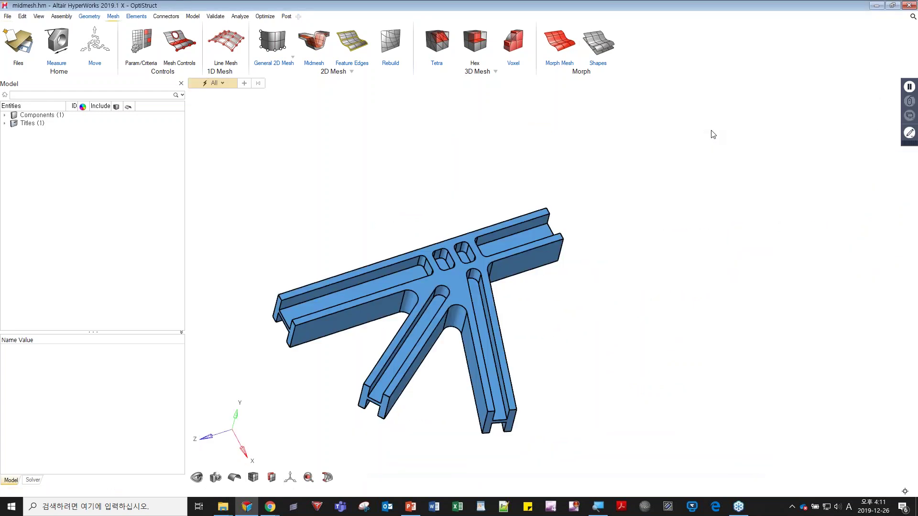
Step: Examine the truss part from several angles and open the extraction options of automatic Midmesh
right_drag(472, 288, 603, 215)
middle_drag(602, 263, 558, 257)
right_drag(558, 259, 515, 354)
scroll(408, 322, up, 3)
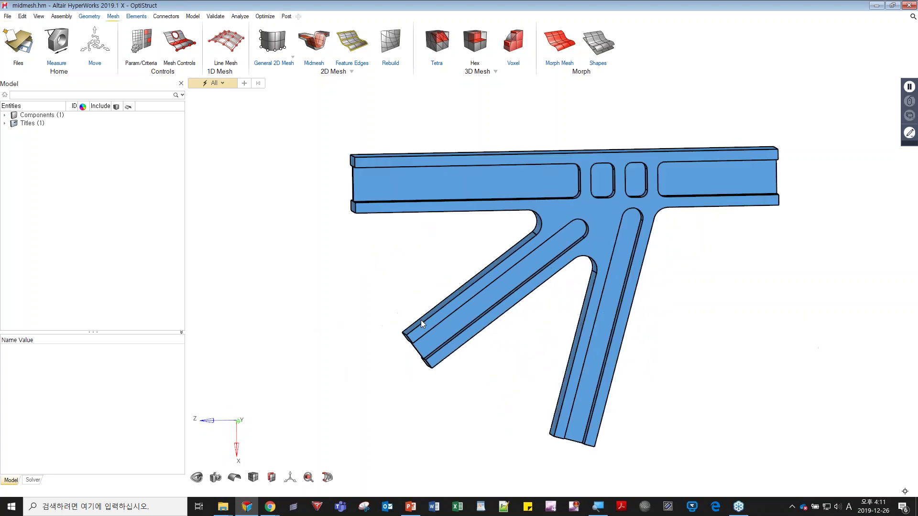
click(317, 50)
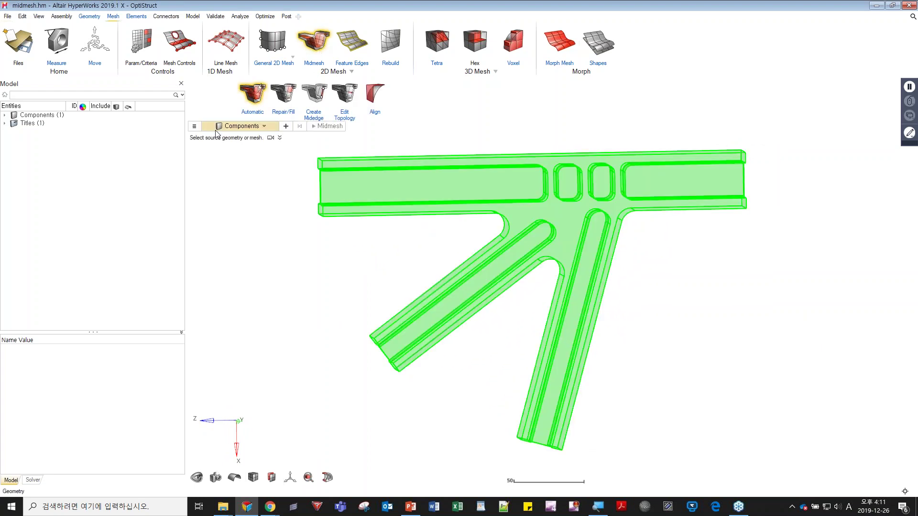
click(194, 126)
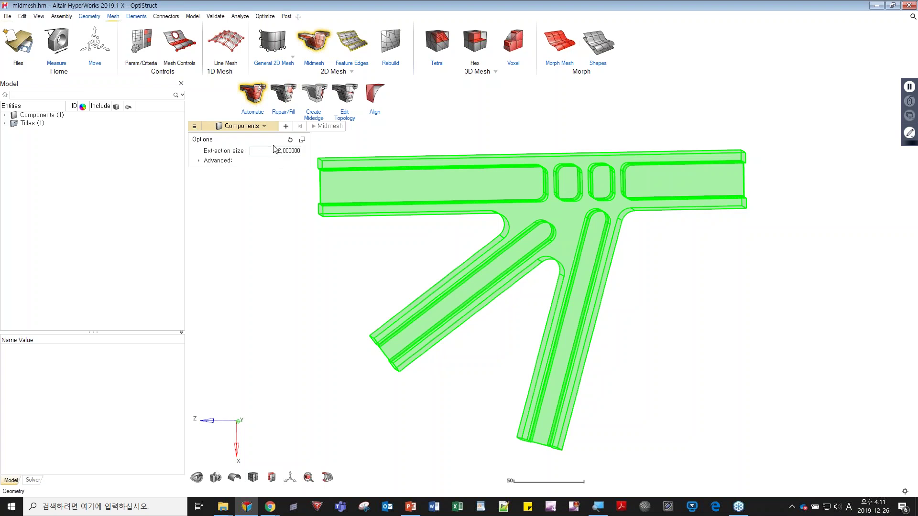
right_drag(478, 229, 495, 263)
middle_drag(495, 262, 572, 250)
middle_drag(423, 198, 421, 210)
right_drag(421, 211, 437, 228)
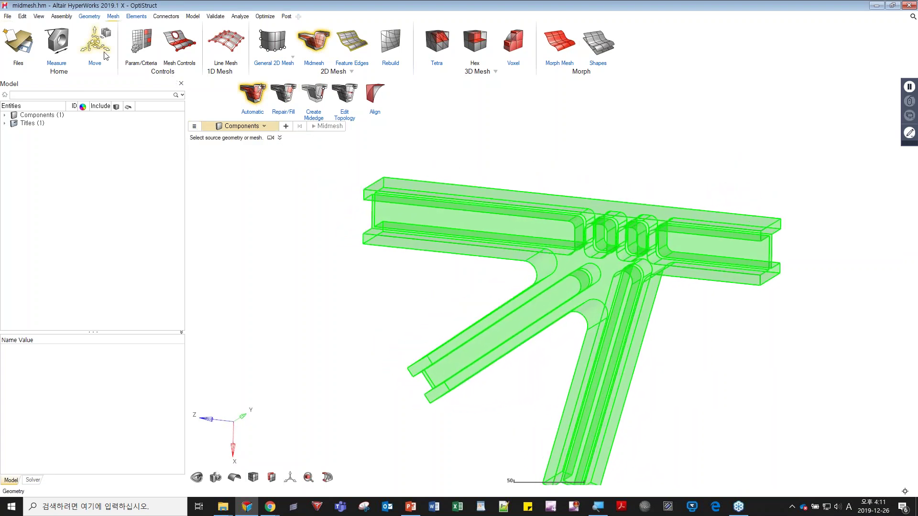
Step: Measure the flange thickness at the free end of the truss's long beam
click(61, 44)
scroll(410, 195, up, 3)
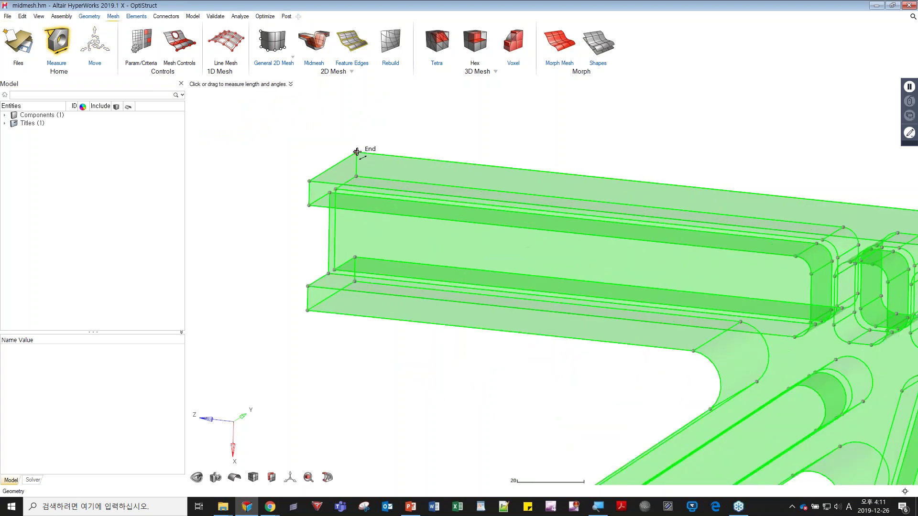
drag(357, 152, 356, 176)
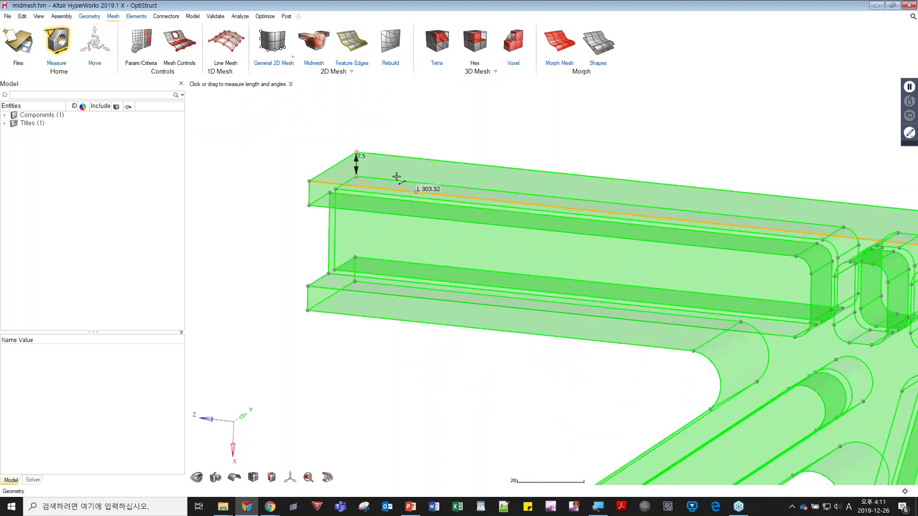
right_drag(619, 279, 547, 238)
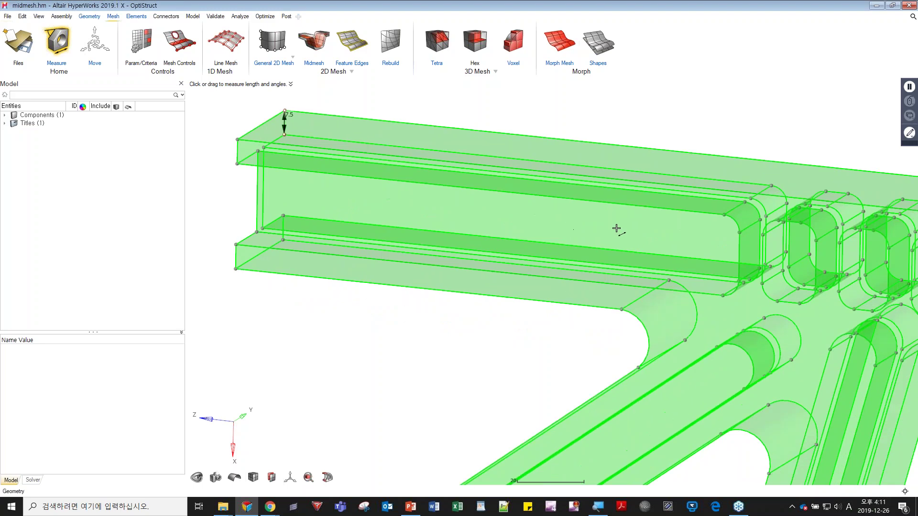
scroll(616, 229, down, 6)
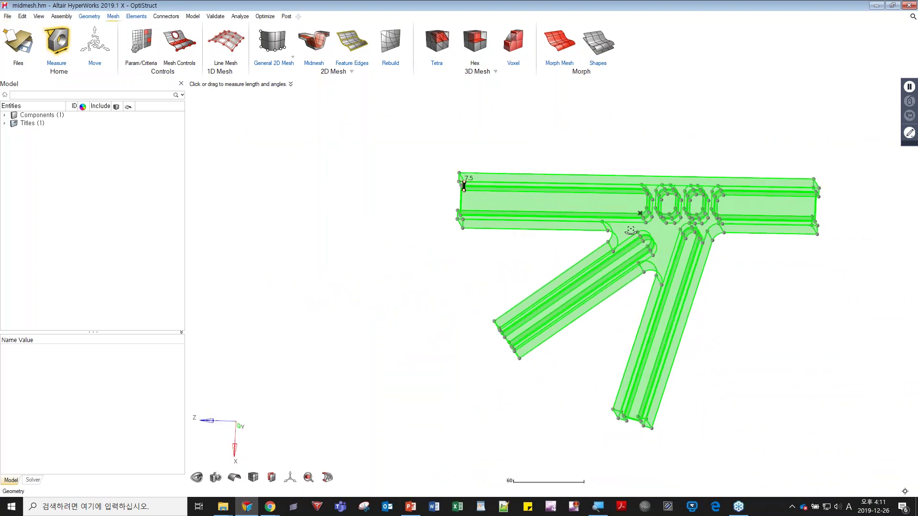
Step: Run automatic Midmesh on the Truss component with extraction size 2, input entities masked, flat edges ignored and Midmesh.# as destination component
click(313, 44)
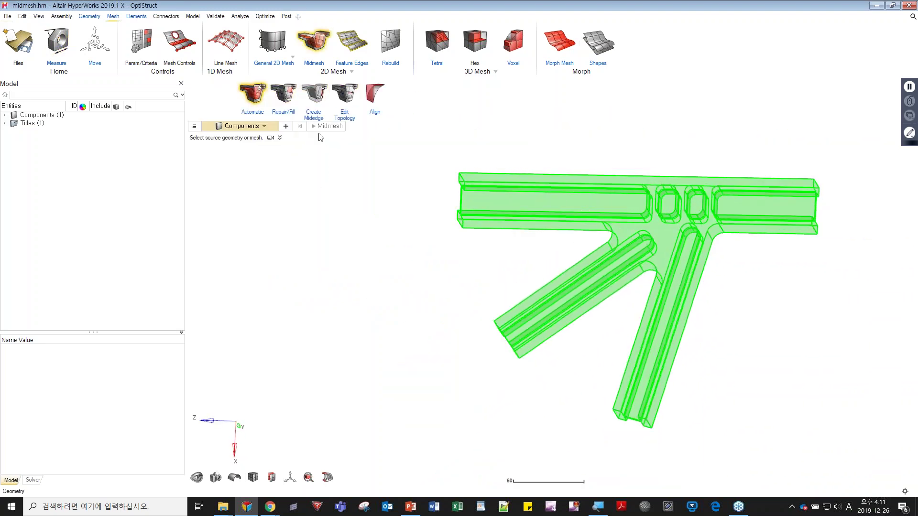
click(194, 126)
click(279, 150)
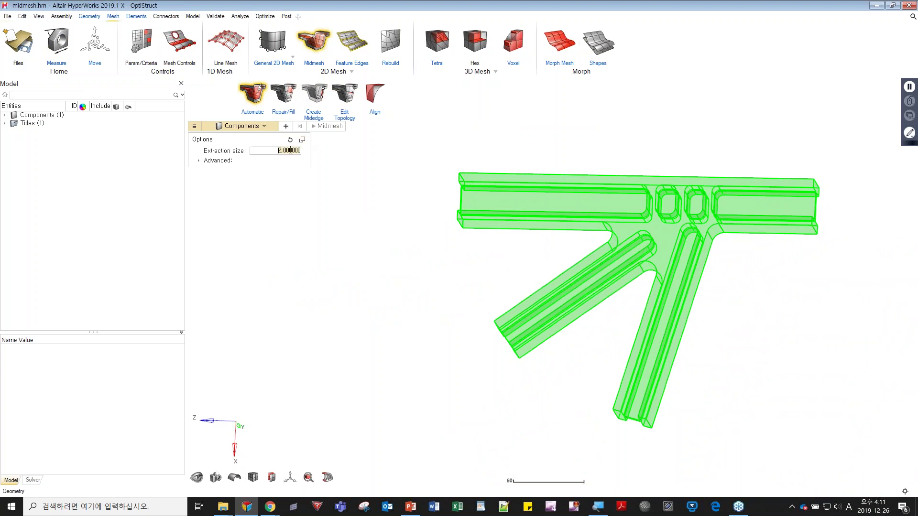
click(200, 161)
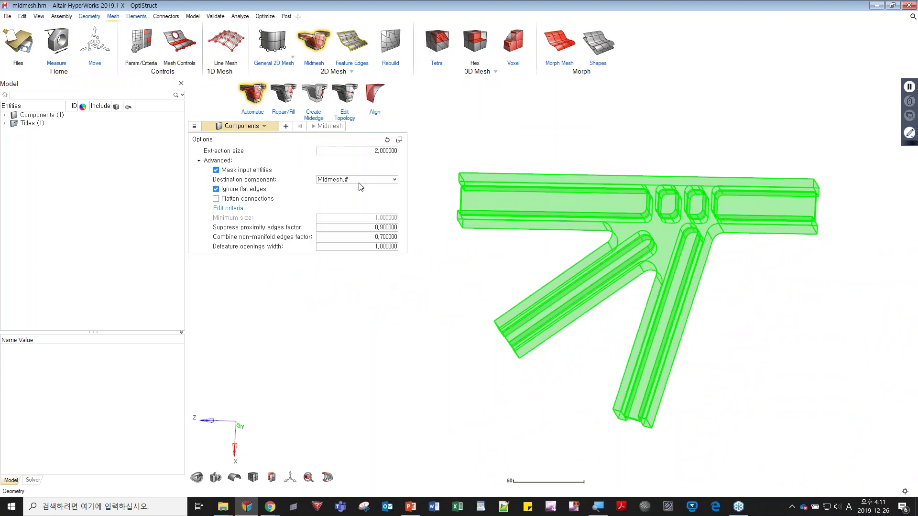
click(692, 195)
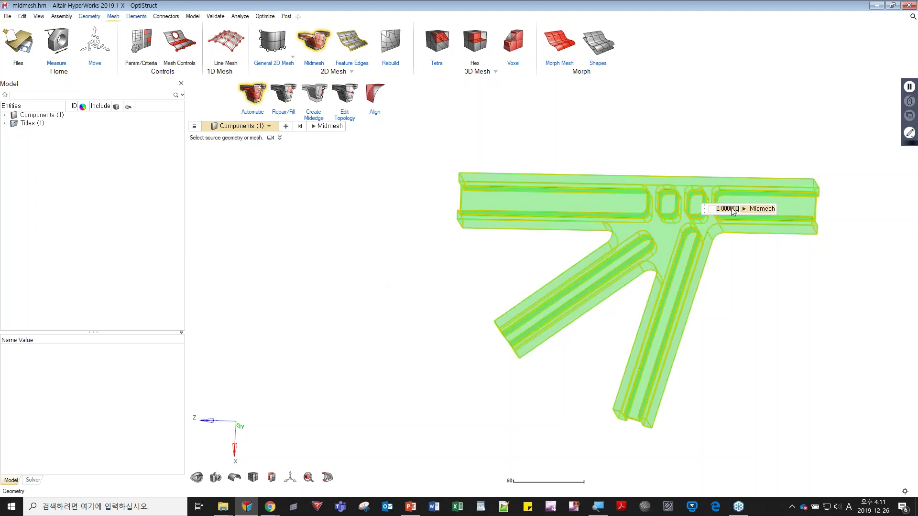
click(5, 115)
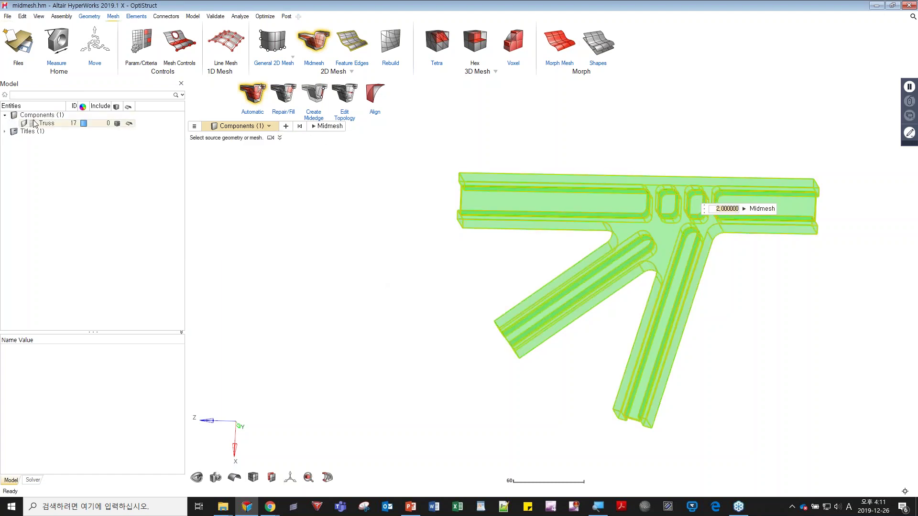
click(192, 127)
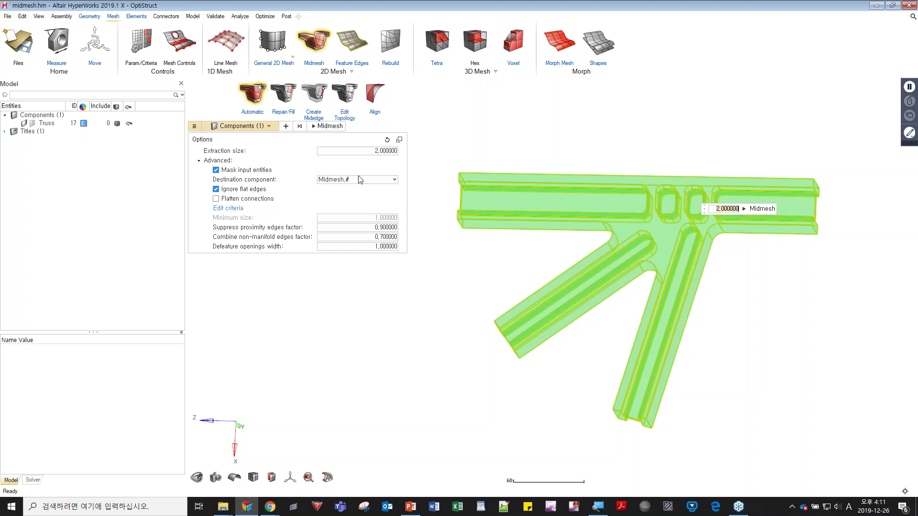
click(321, 127)
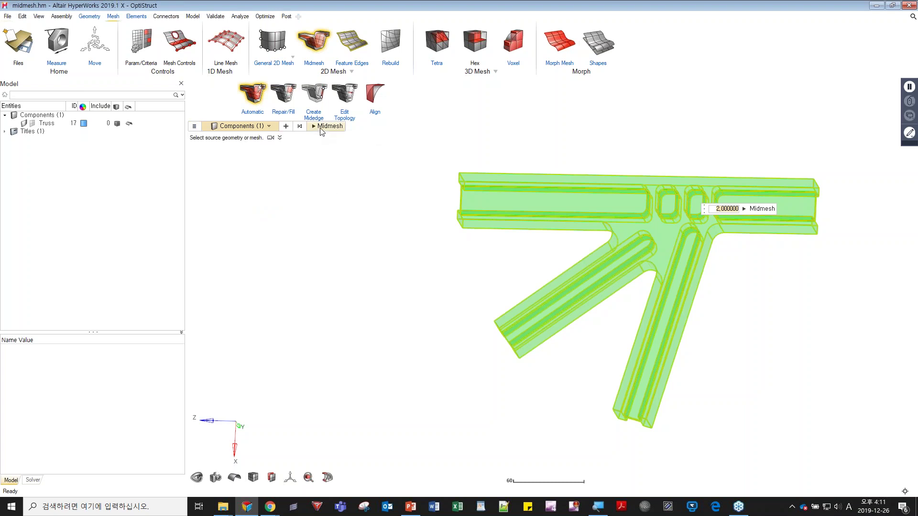
click(321, 127)
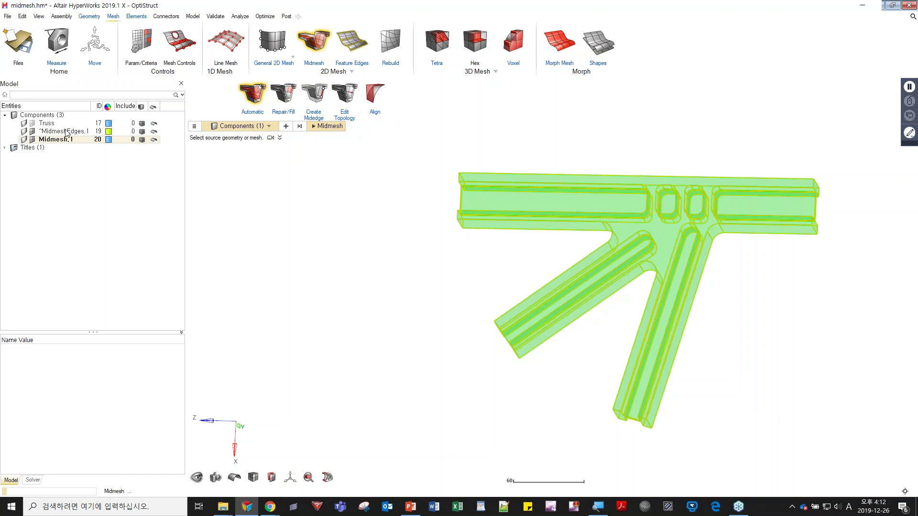
click(65, 131)
click(41, 132)
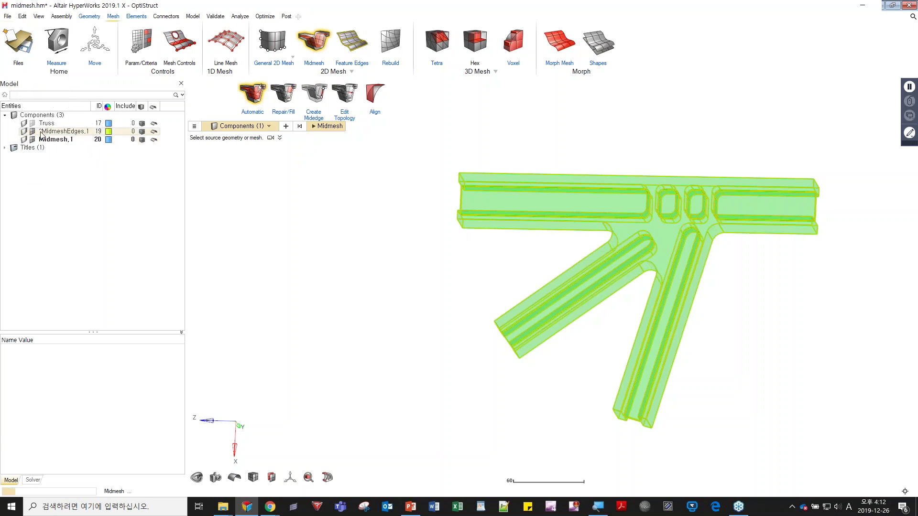
click(41, 132)
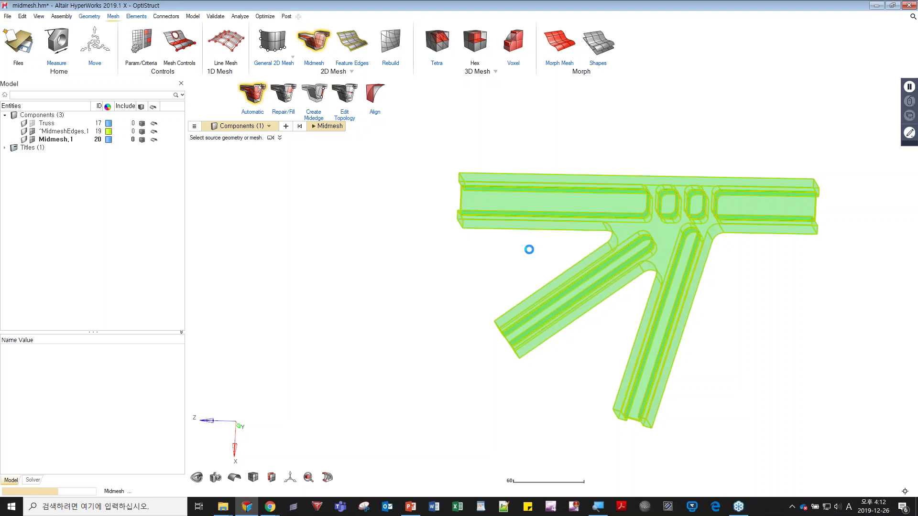
Step: Switch to PowerPoint to review slide 4 on the automatic Midmesh options and return to Altair HyperWorks
click(411, 507)
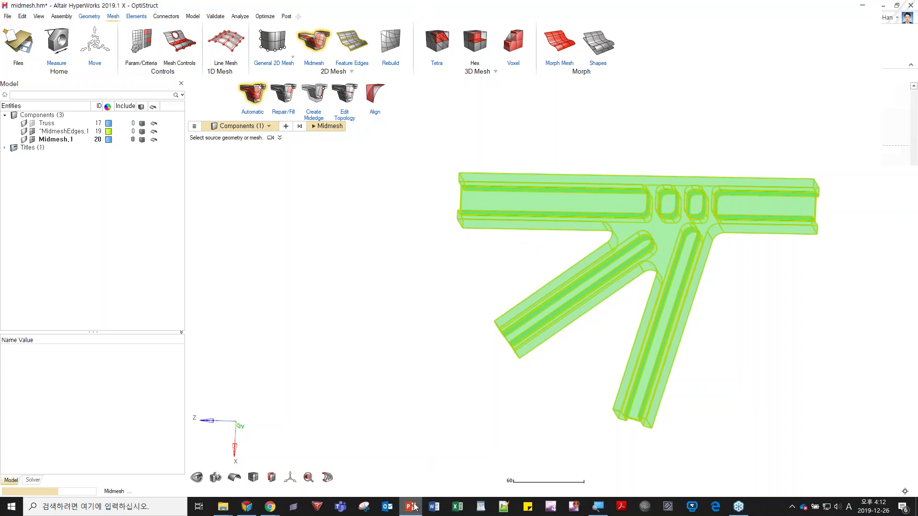
scroll(79, 263, up, 8)
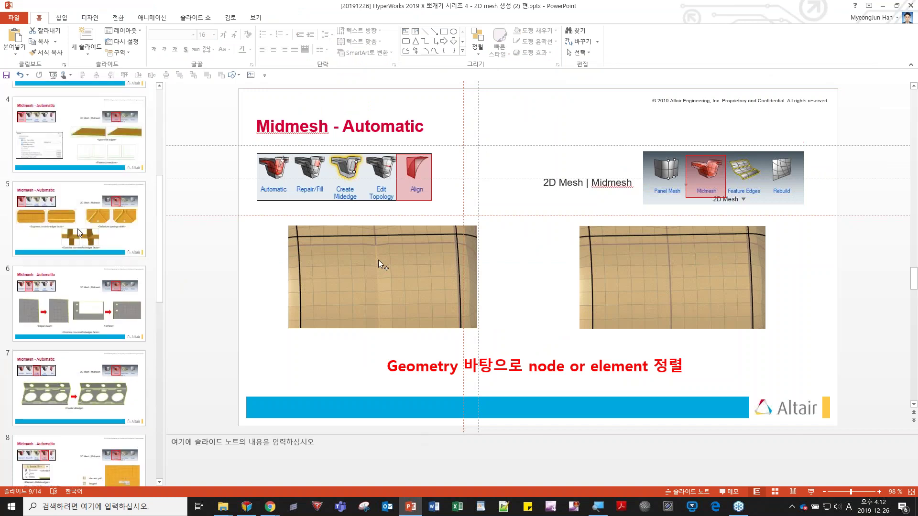
scroll(79, 263, up, 1)
click(79, 294)
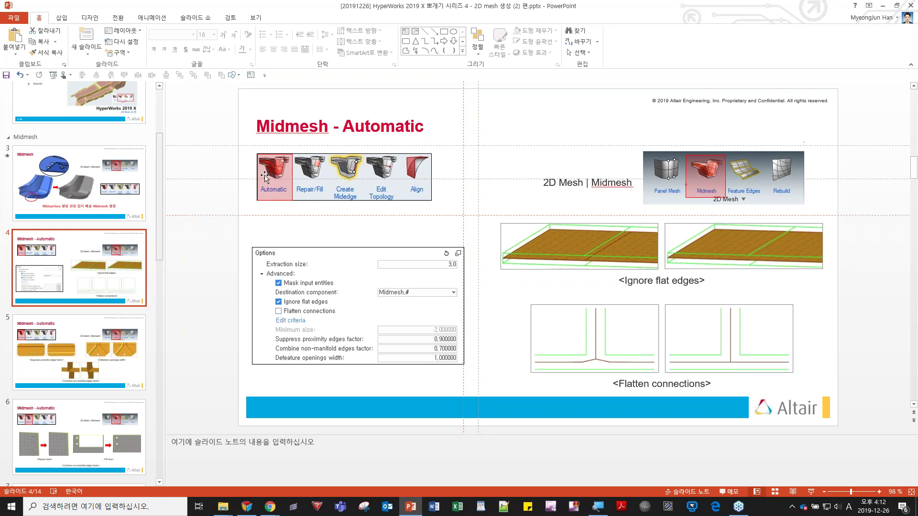
click(882, 8)
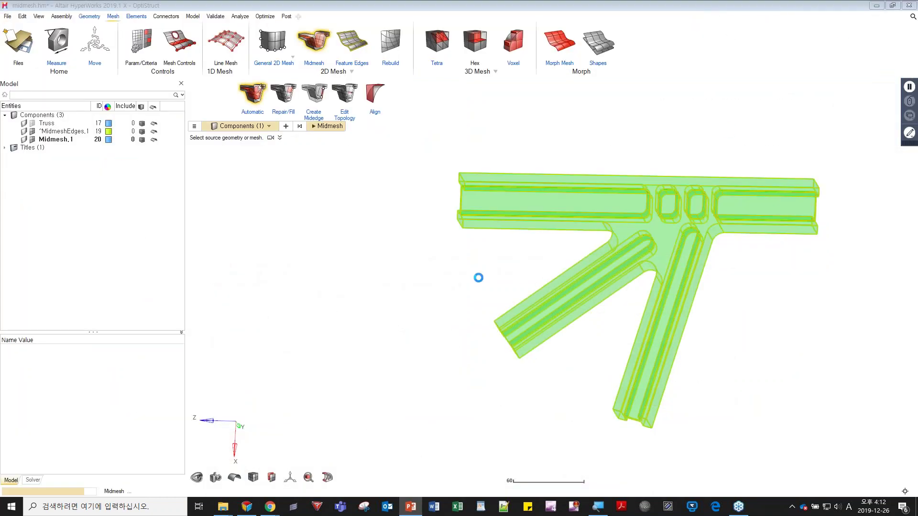
click(416, 511)
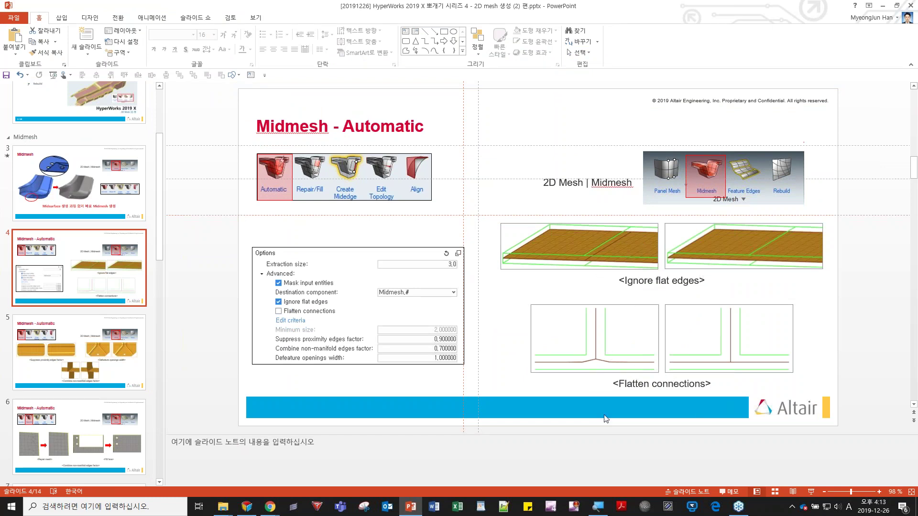
click(883, 6)
Step: Toggle the display of the MidmeshEdges component and hide the Truss geometry to inspect the extracted midmesh
ctrl+drag(592, 308, 521, 309)
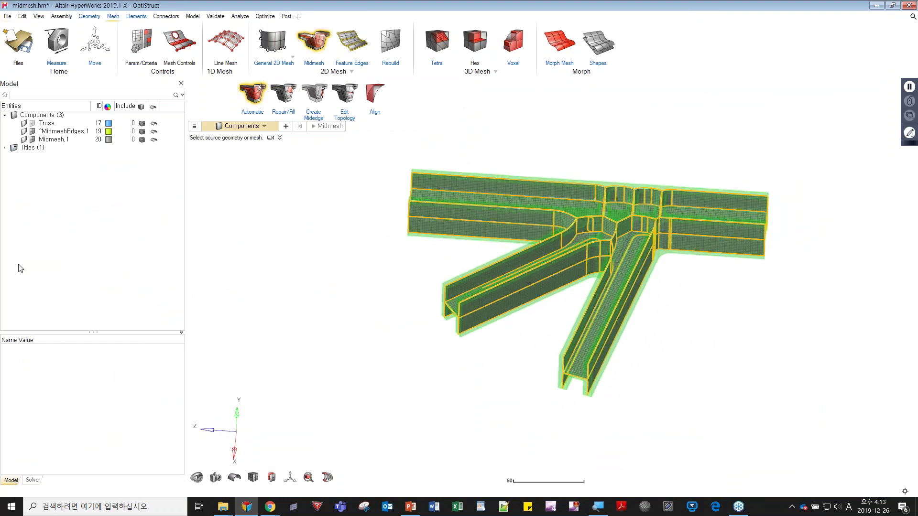
click(29, 133)
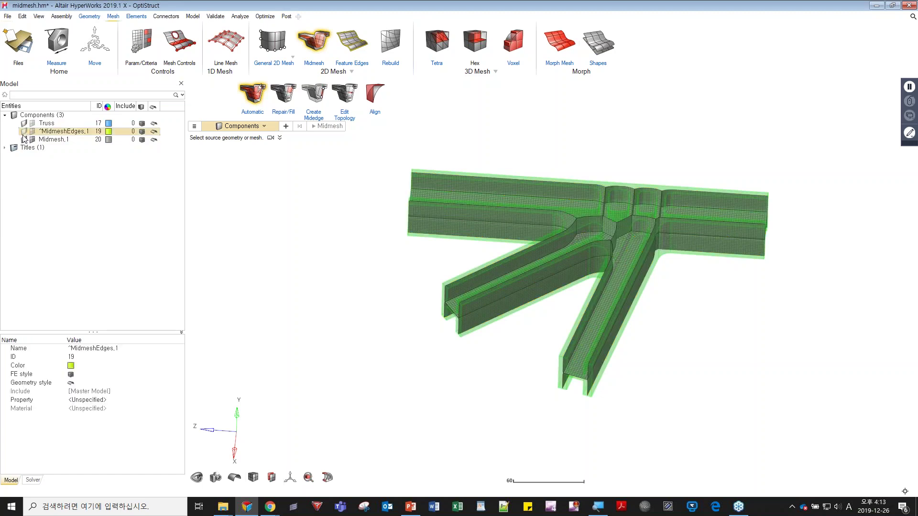
click(23, 123)
right_drag(589, 277, 529, 275)
ctrl+drag(530, 275, 553, 256)
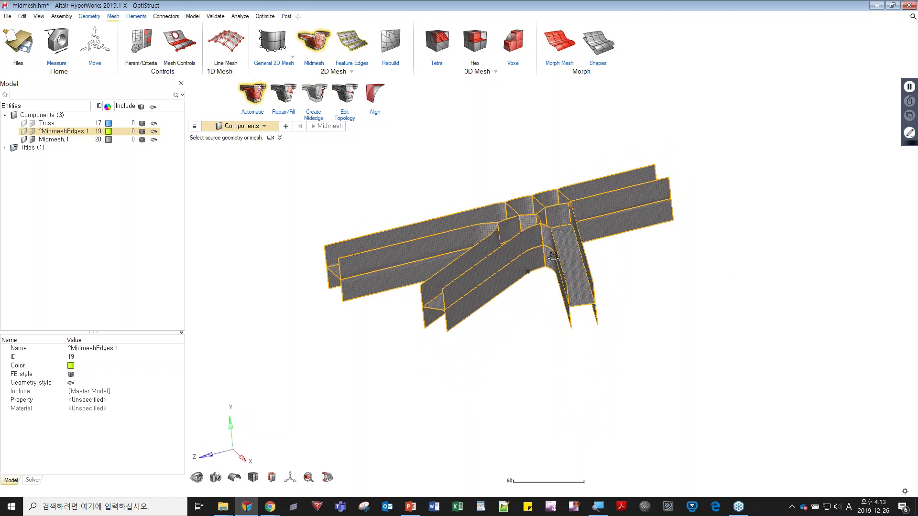
scroll(554, 249, up, 5)
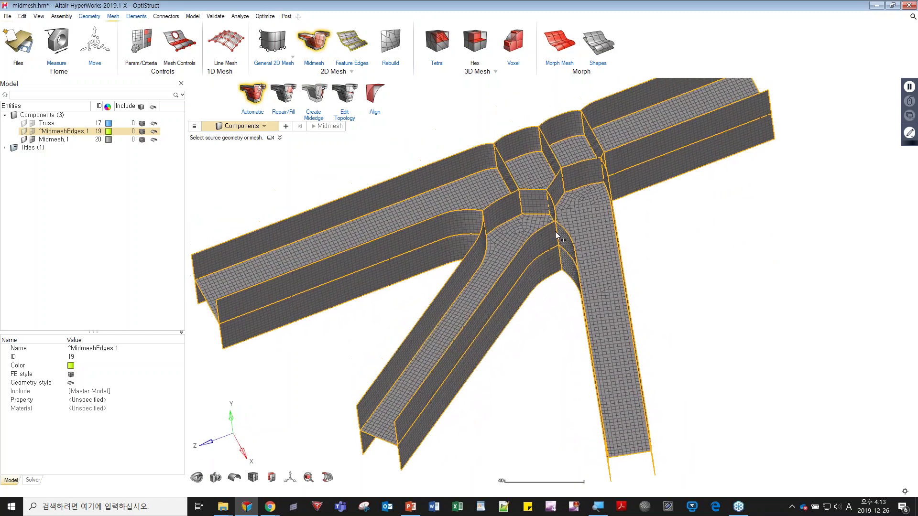
Step: Examine the extracted midmesh and its feature edges around the rib junction and along all truss beams from several directions
ctrl+drag(557, 236, 564, 171)
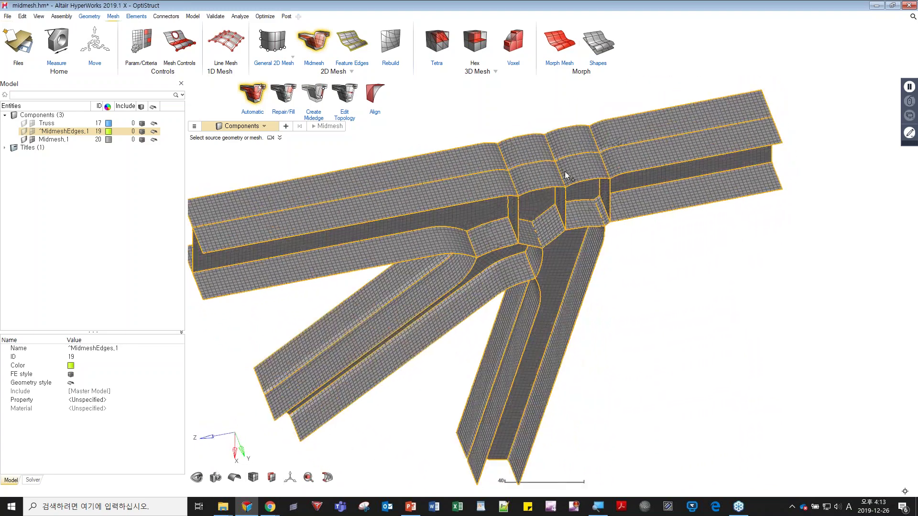
scroll(512, 174, up, 3)
middle_drag(511, 173, 506, 177)
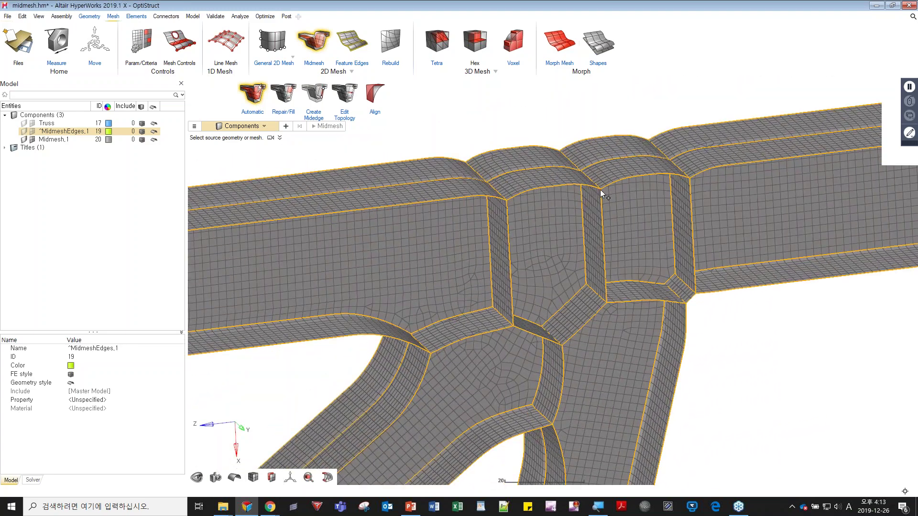
scroll(585, 208, down, 3)
ctrl+drag(585, 208, 569, 322)
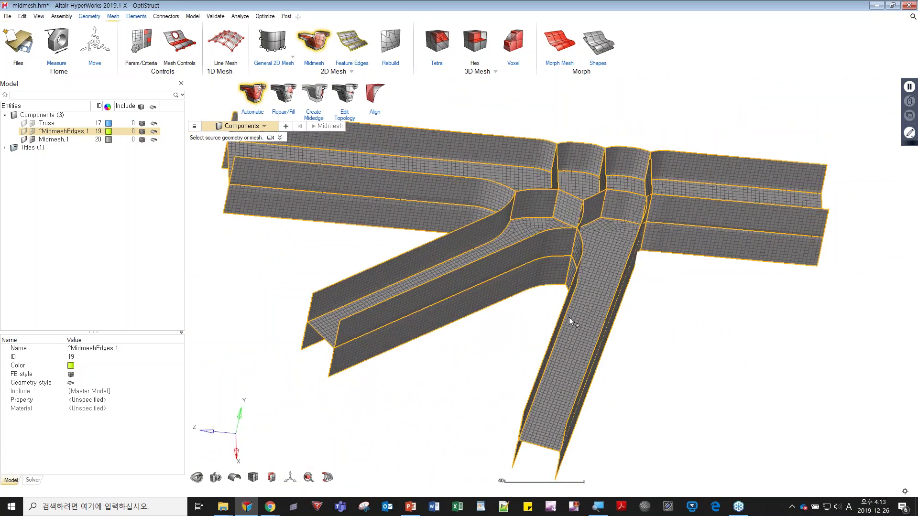
ctrl+drag(599, 285, 601, 256)
scroll(600, 257, down, 2)
middle_drag(608, 248, 607, 272)
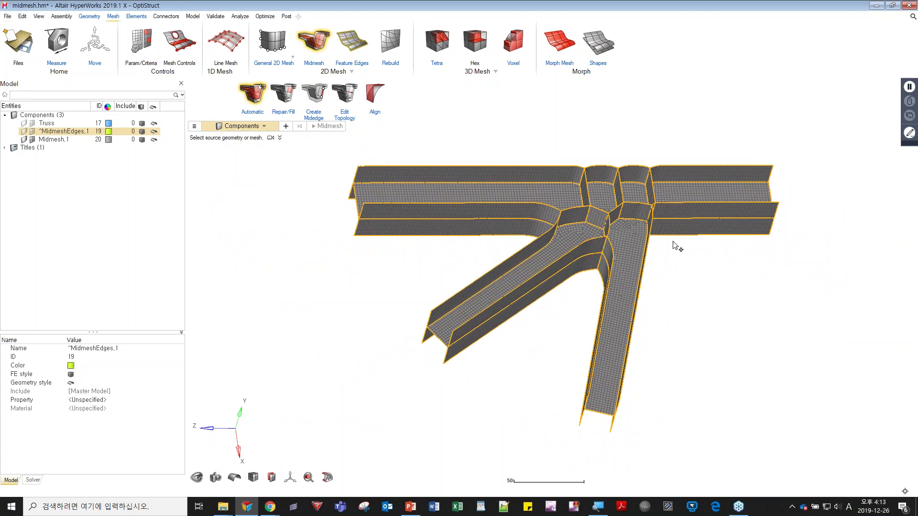
right_drag(550, 246, 515, 262)
ctrl+drag(515, 263, 480, 261)
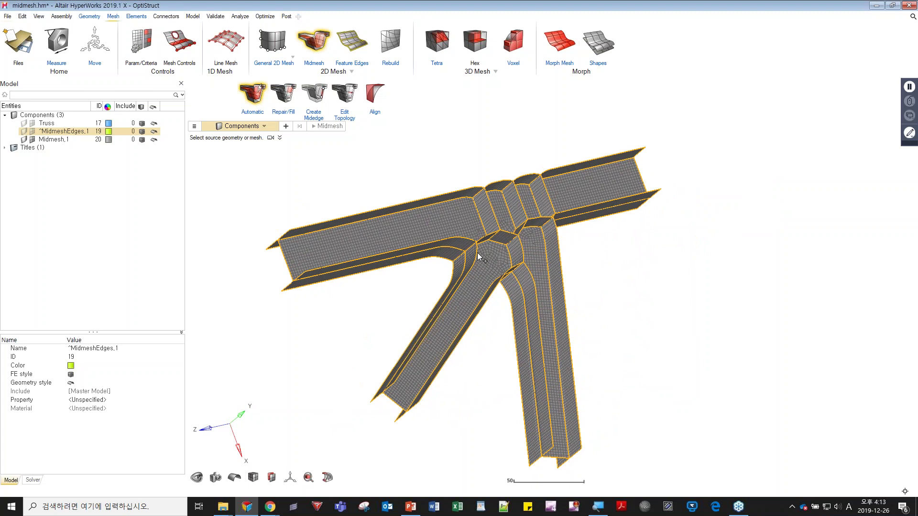
ctrl+drag(526, 260, 511, 229)
middle_drag(511, 230, 562, 252)
scroll(504, 226, up, 3)
ctrl+drag(561, 252, 490, 294)
scroll(559, 220, down, 3)
scroll(478, 311, up, 3)
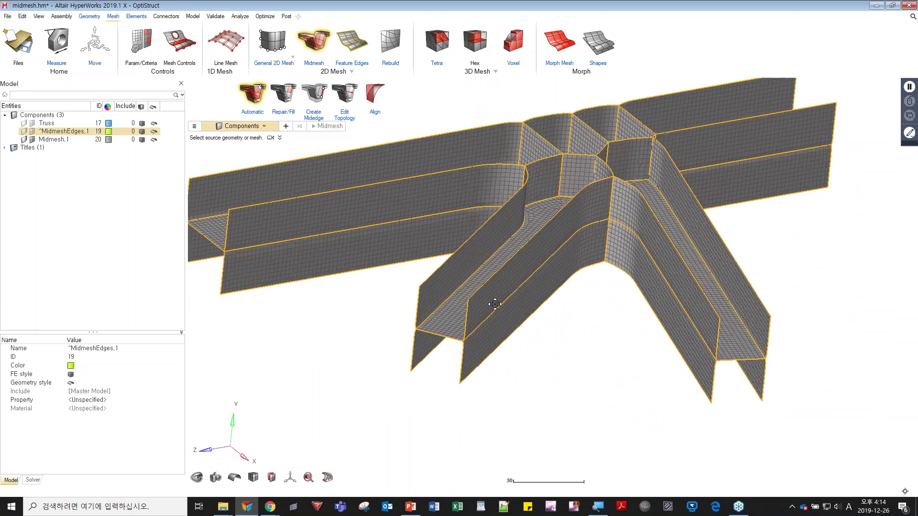
Step: Review the advanced automatic Midmesh options against the web-to-flange connection at the diagonal beam's free end
click(194, 126)
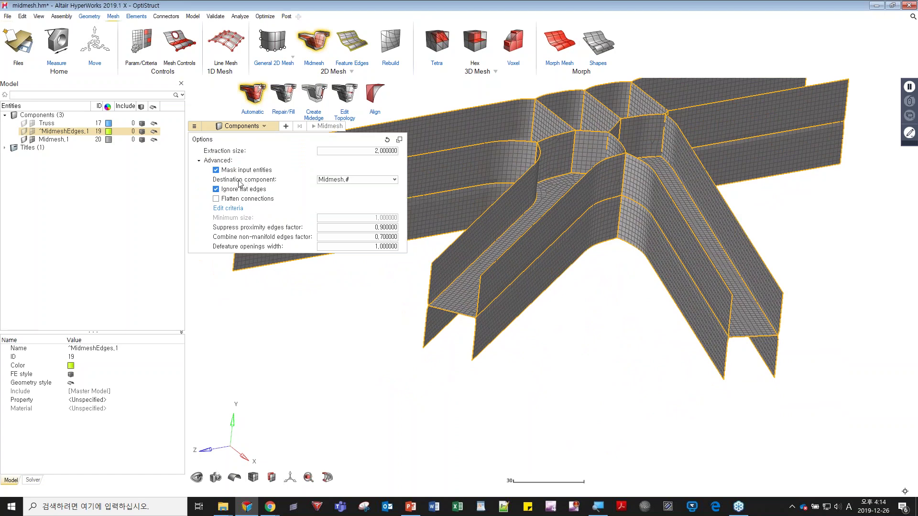
ctrl+drag(503, 277, 559, 268)
click(195, 127)
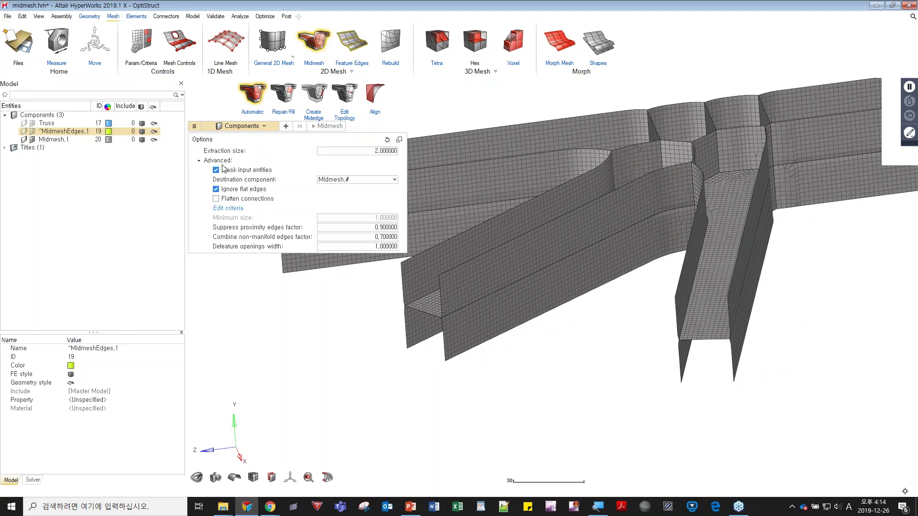
ctrl+drag(641, 251, 553, 282)
middle_drag(554, 282, 497, 305)
scroll(498, 305, up, 3)
middle_drag(485, 344, 498, 341)
click(195, 126)
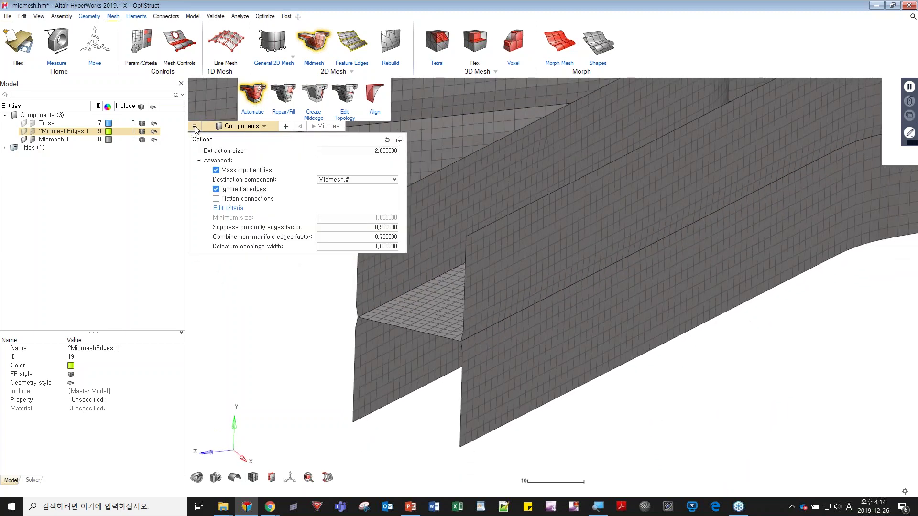
Step: Inspect how the web meets the flanges at the diagonal beam's free end and the mesh pattern around the junction
right_drag(603, 337, 617, 295)
middle_drag(498, 305, 519, 290)
scroll(519, 290, up, 4)
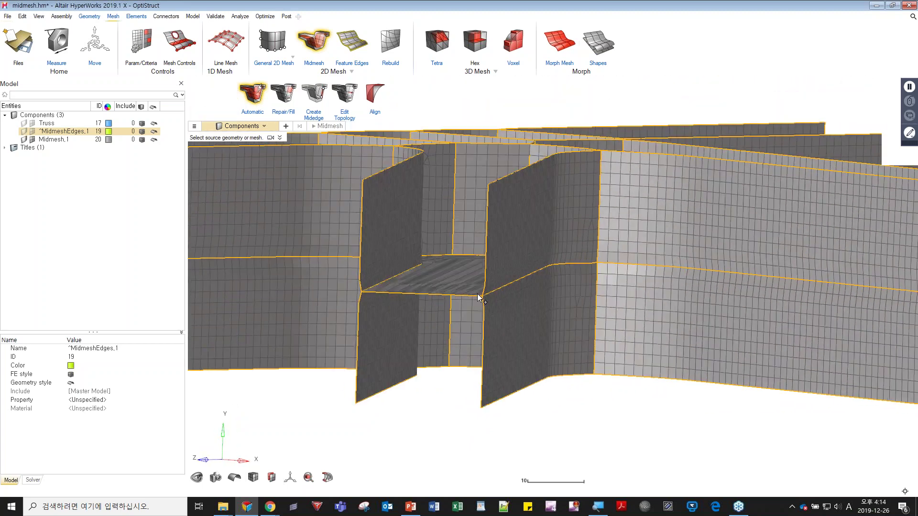
scroll(491, 295, up, 3)
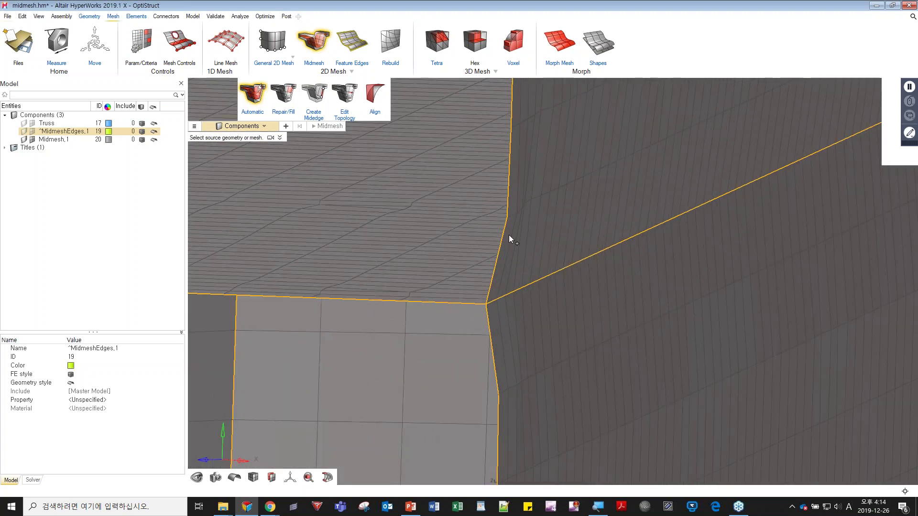
scroll(495, 312, down, 6)
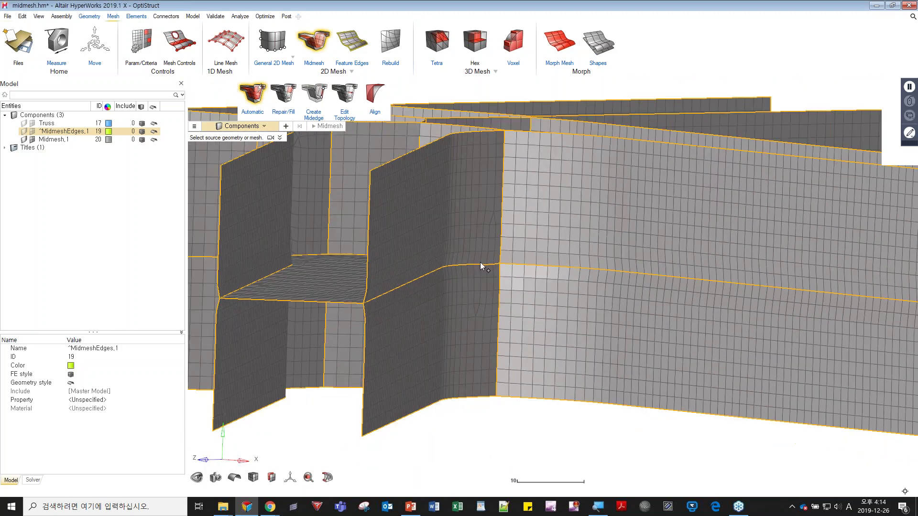
middle_drag(480, 262, 420, 290)
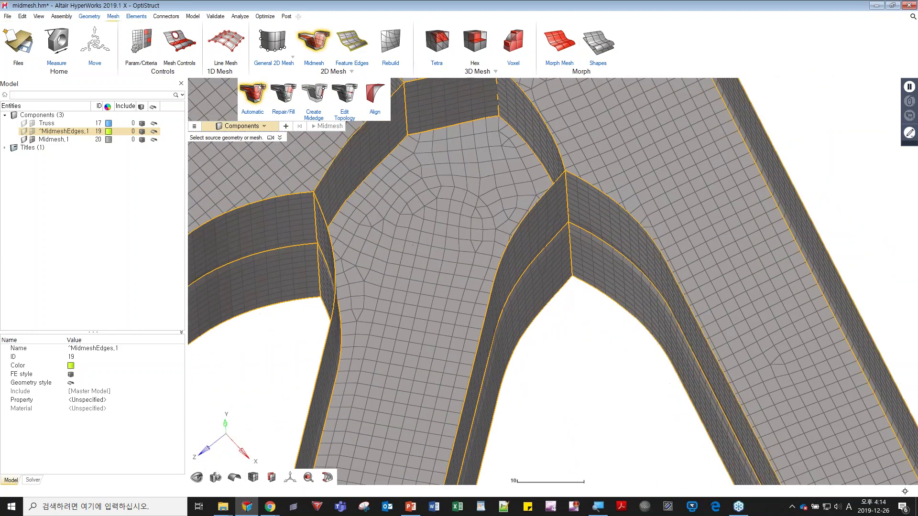
scroll(421, 290, down, 2)
right_drag(490, 383, 579, 294)
ctrl+drag(580, 295, 545, 311)
scroll(556, 345, down, 3)
right_drag(564, 358, 536, 373)
Step: Delete the MidmeshEdges and Midmesh components and leave the Truss solid geometry displayed
key(Escape)
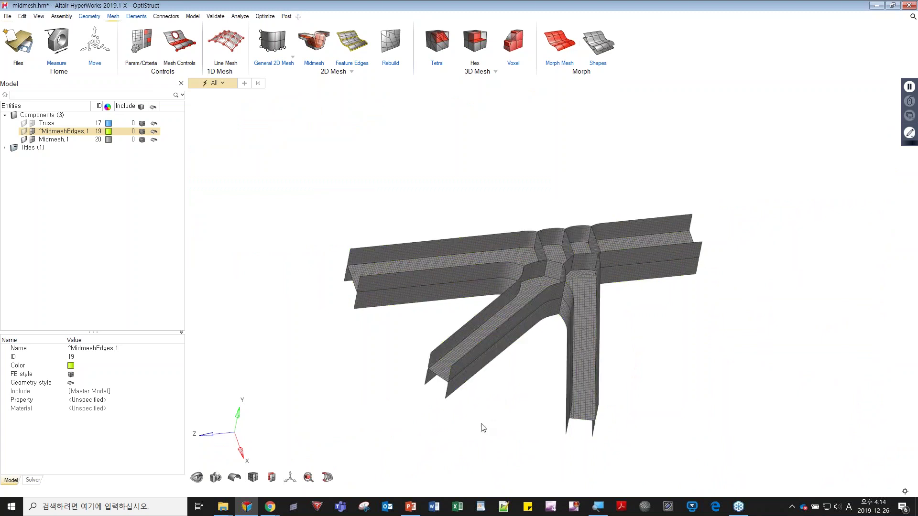
right_click(129, 250)
click(273, 215)
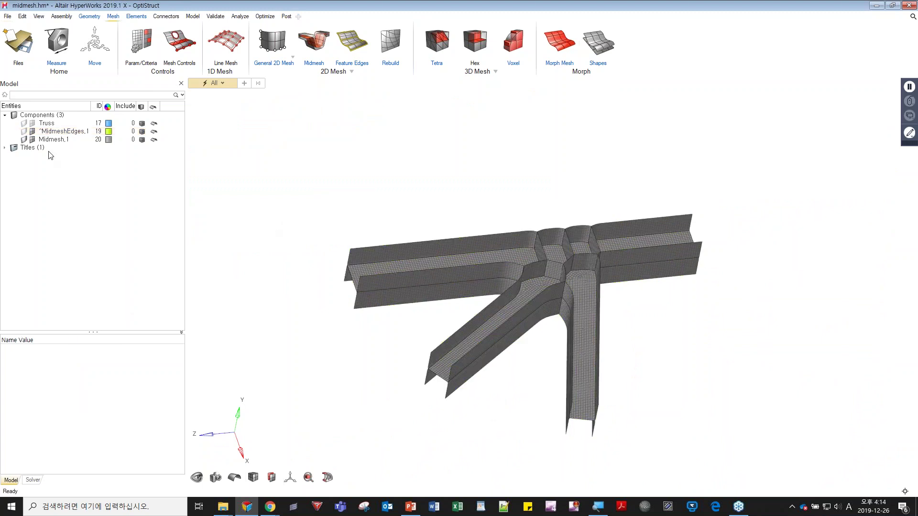
click(59, 139)
ctrl+click(60, 133)
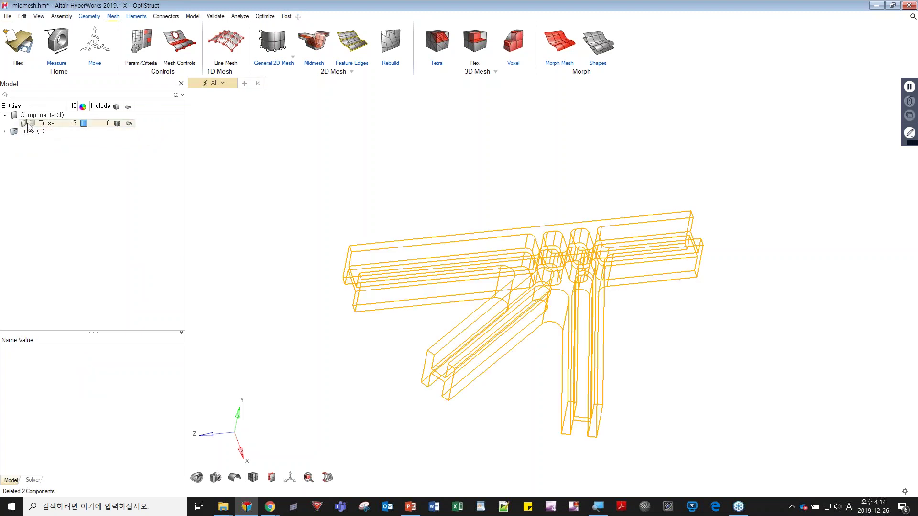
right_drag(466, 297, 455, 265)
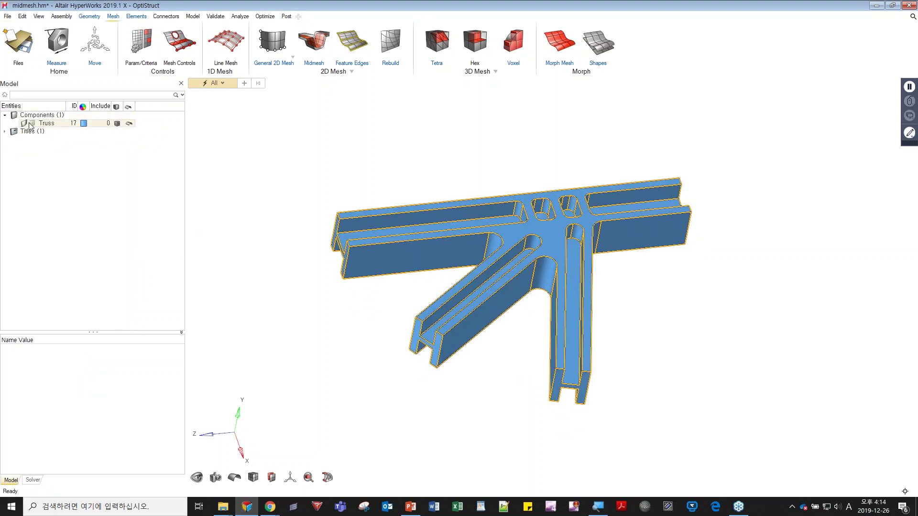
Step: Enable Flatten connections in the advanced options of the automatic Midmesh tool
click(314, 44)
click(194, 126)
click(201, 161)
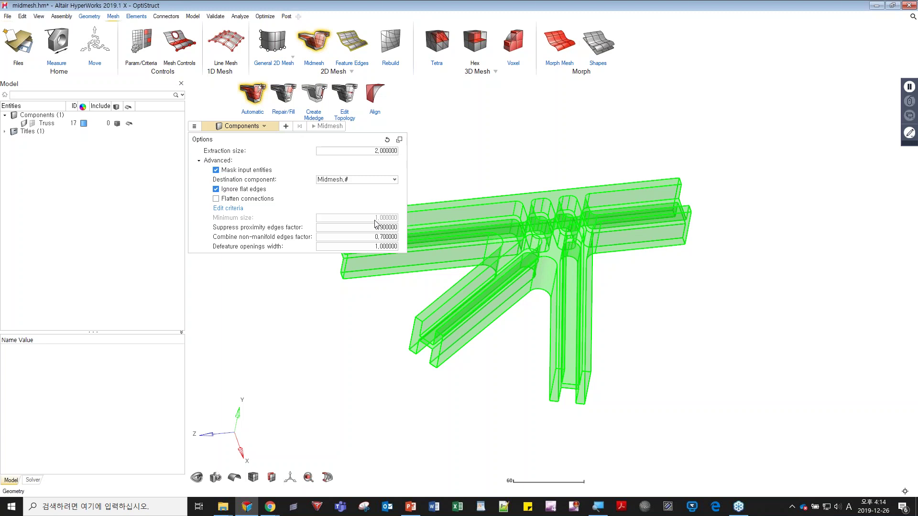
click(216, 199)
right_drag(524, 306, 566, 271)
middle_drag(543, 267, 524, 263)
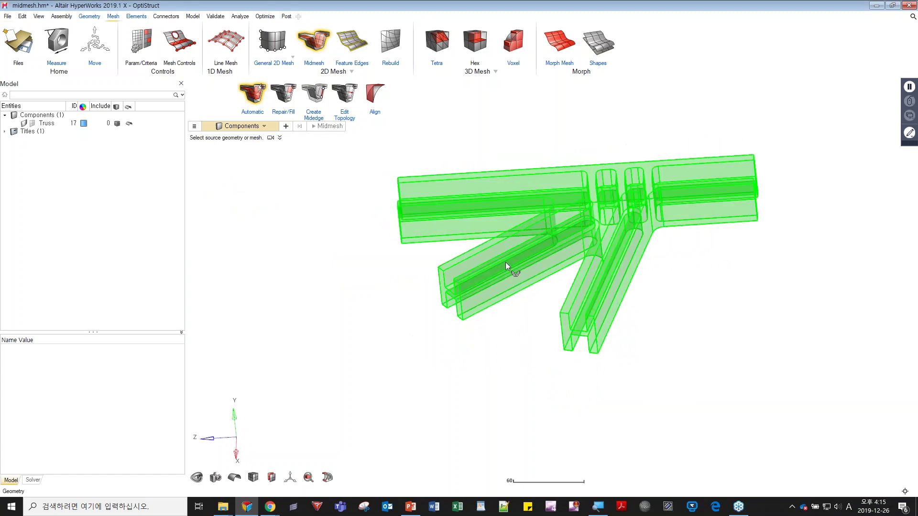
scroll(523, 258, up, 4)
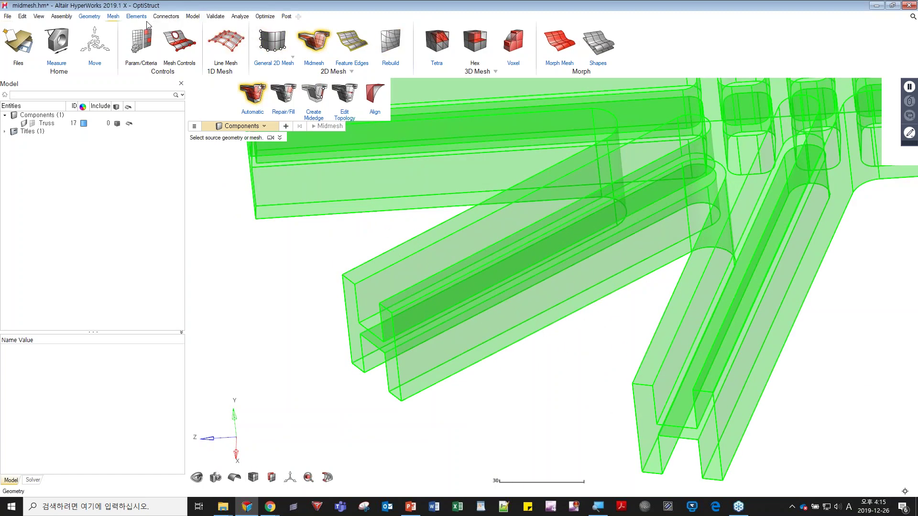
Step: Split the outer flange face of the diagonal beam across its full height, about midway along it, using the points method
click(87, 18)
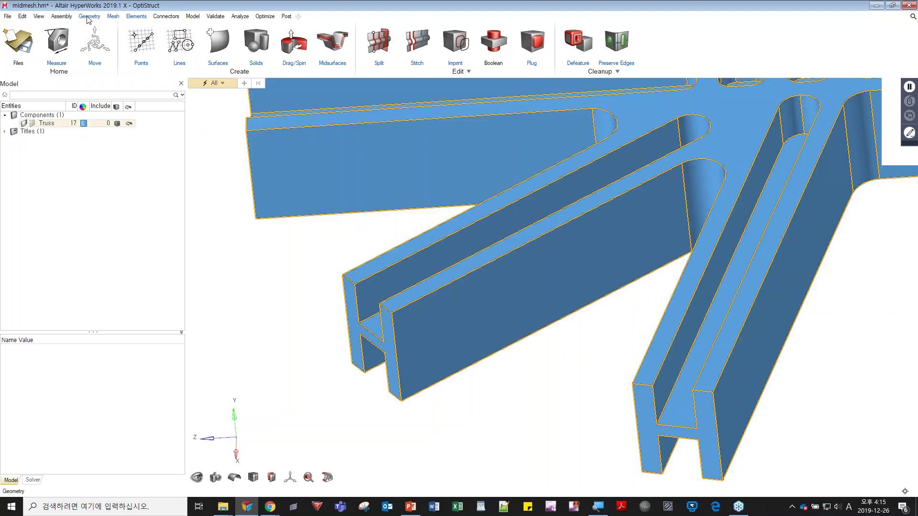
click(370, 47)
right_drag(495, 290, 473, 268)
middle_drag(470, 265, 513, 228)
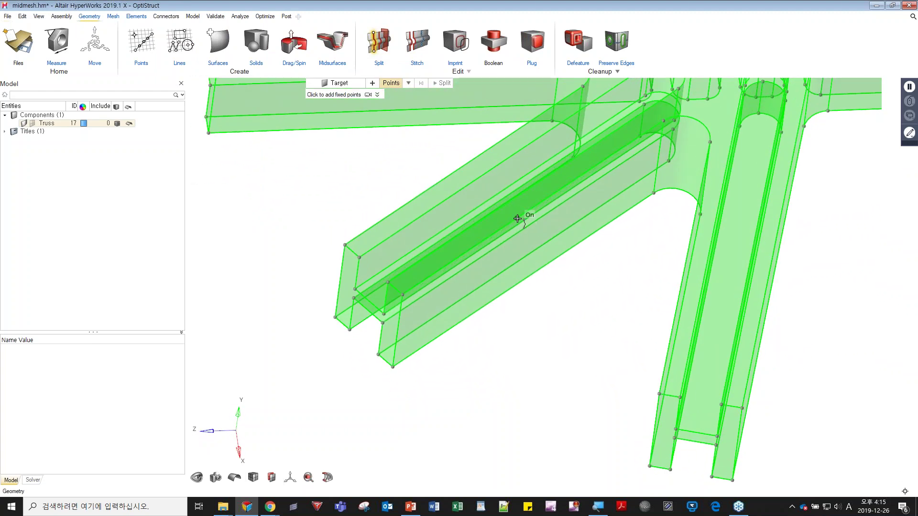
click(517, 220)
click(513, 287)
right_drag(535, 285, 514, 317)
middle_drag(514, 317, 500, 303)
scroll(500, 304, up, 4)
key(Escape)
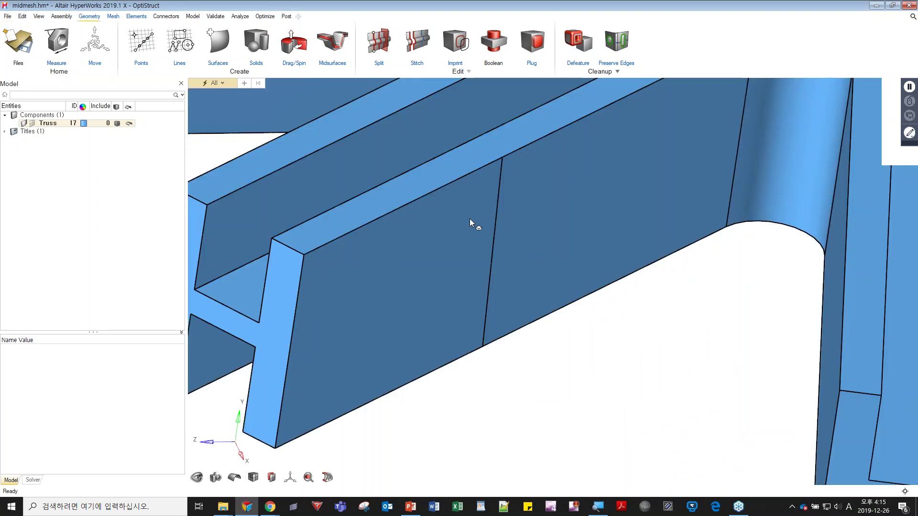
Step: Run automatic Midmesh on the Truss component with extraction size 2, Flatten connections and Ignore flat edges enabled, and destination component Midmesh.#
right_drag(496, 264, 505, 280)
scroll(514, 279, down, 3)
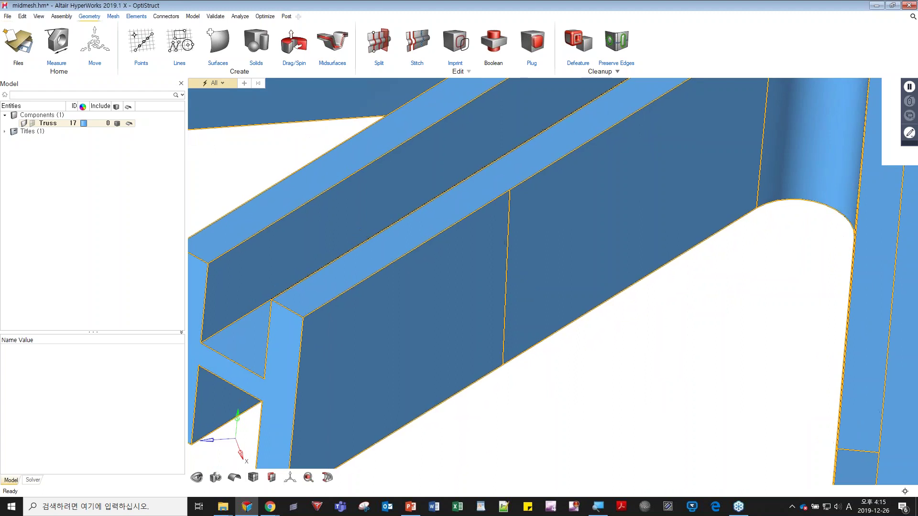
scroll(521, 292, down, 2)
scroll(516, 292, down, 4)
scroll(492, 291, down, 1)
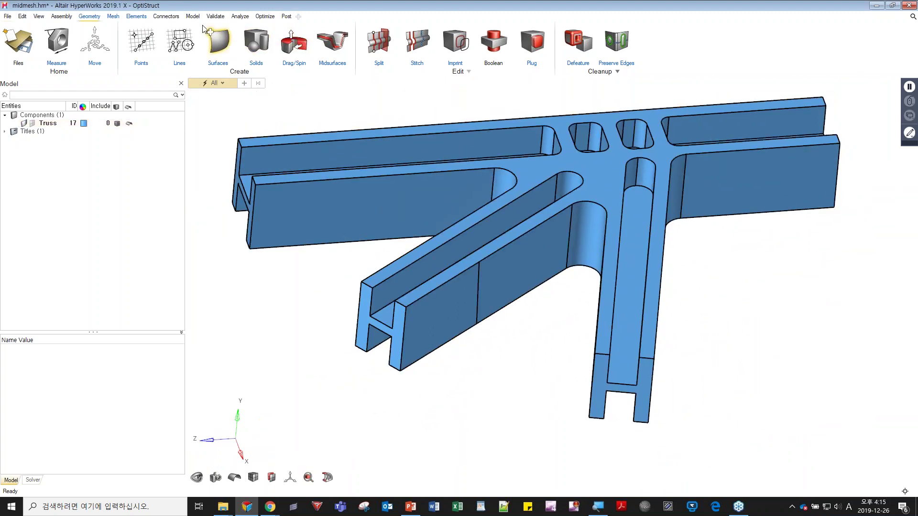
click(113, 18)
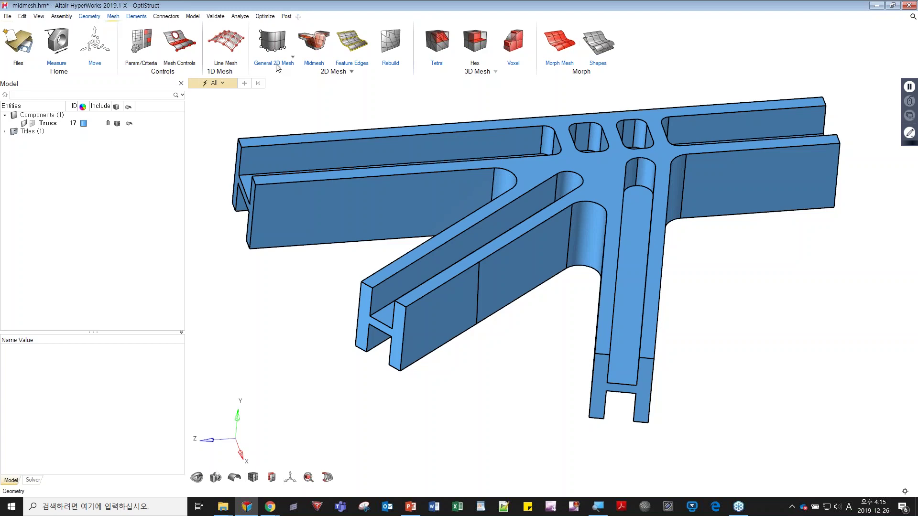
click(314, 42)
click(483, 301)
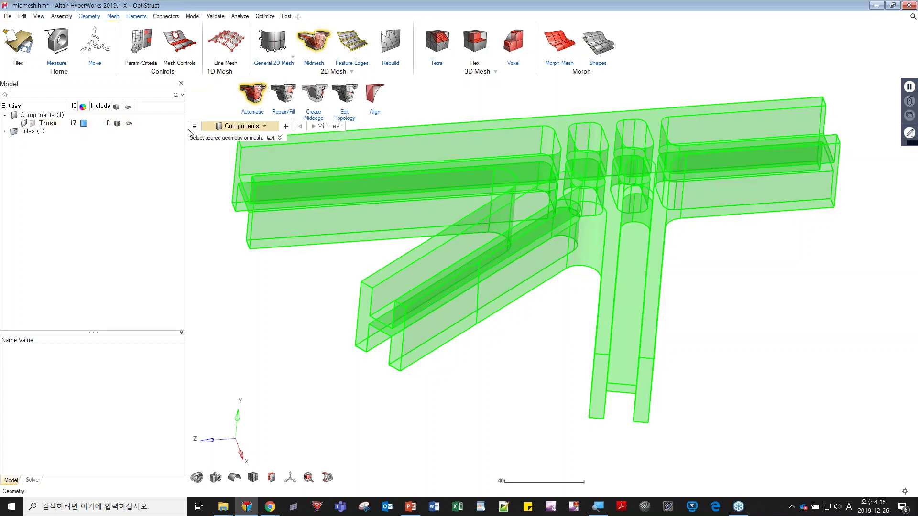
click(202, 163)
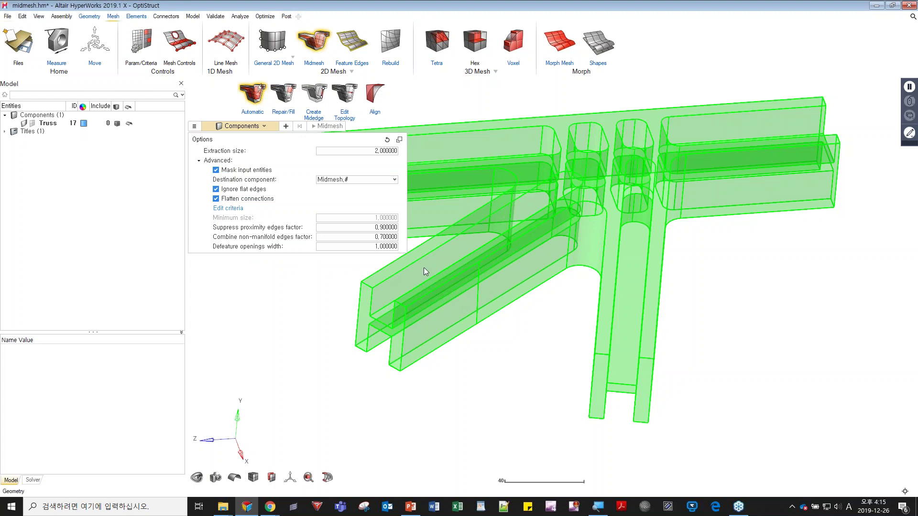
click(503, 245)
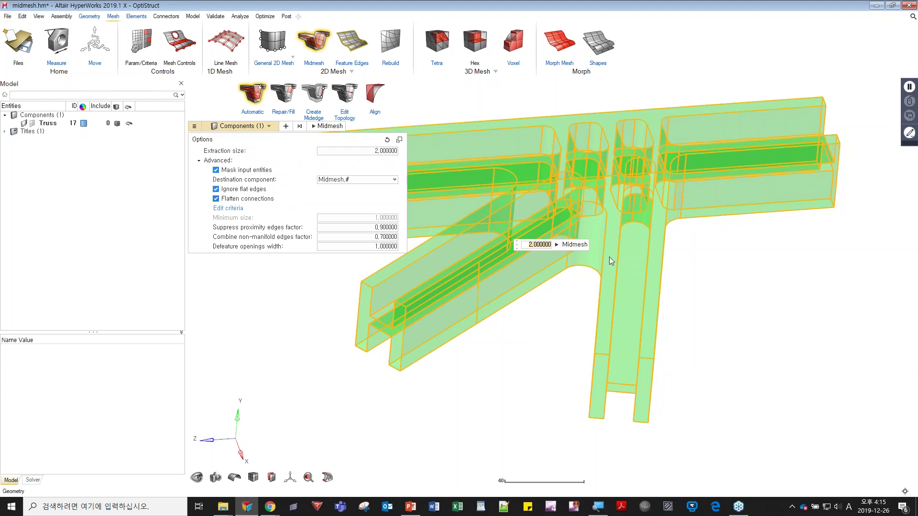
middle_click(564, 250)
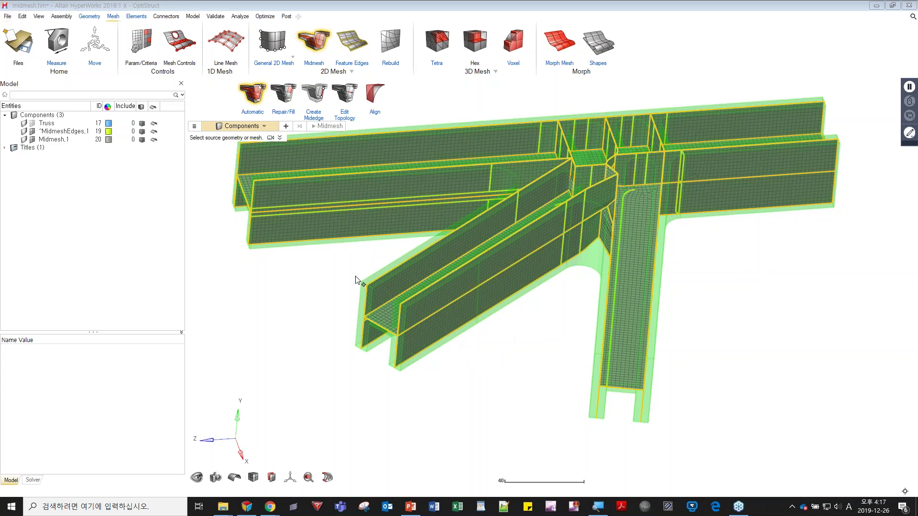
Step: Hide the MidmeshEdges component and inspect the flattened web-to-flange connection at the diagonal beam's free end
right_drag(224, 287, 234, 300)
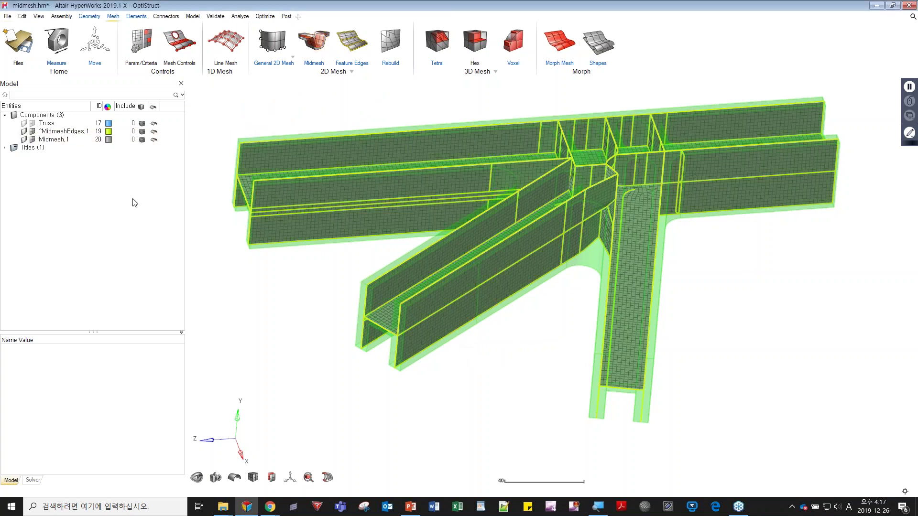
click(23, 132)
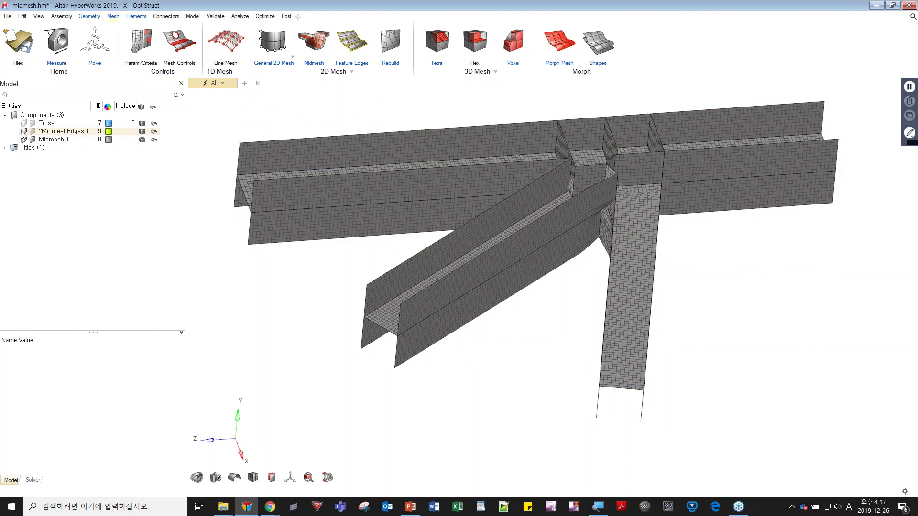
scroll(447, 259, up, 4)
middle_drag(464, 285, 469, 295)
right_drag(555, 141, 544, 222)
mouse_move(539, 218)
middle_down()
mouse_move(540, 201)
mouse_move(527, 219)
middle_up()
scroll(528, 219, up, 4)
middle_drag(525, 252, 497, 240)
right_drag(406, 344, 635, 212)
middle_drag(587, 262, 560, 256)
scroll(502, 272, up, 4)
middle_drag(458, 267, 486, 280)
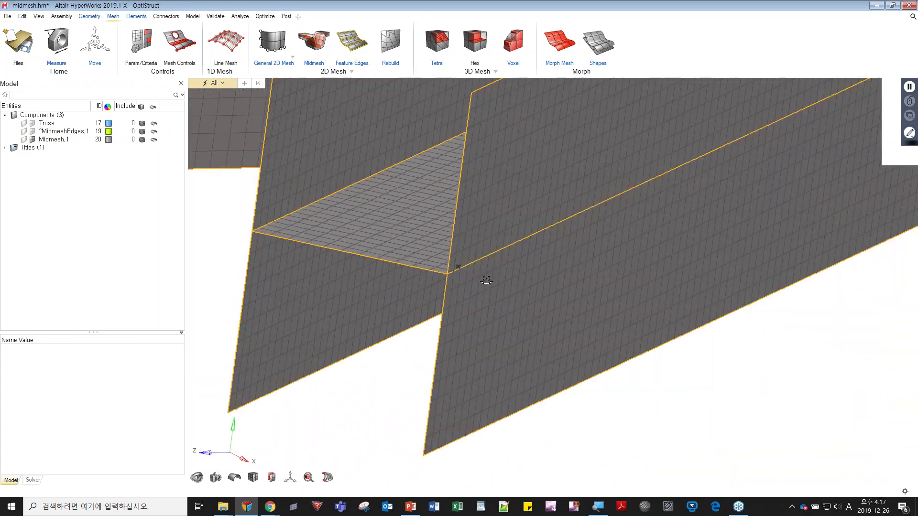
Step: Start the automatic Midmesh tool again and expand its advanced options to review the extraction settings
click(246, 507)
click(246, 507)
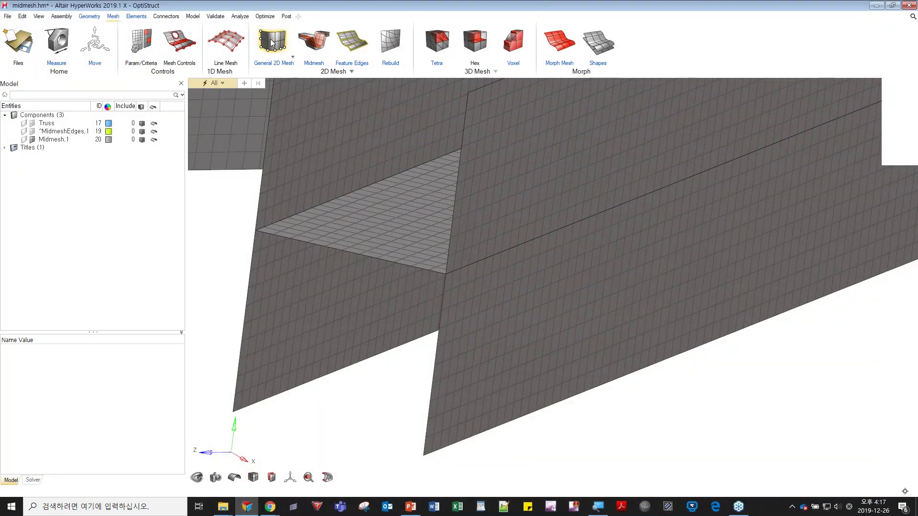
click(314, 42)
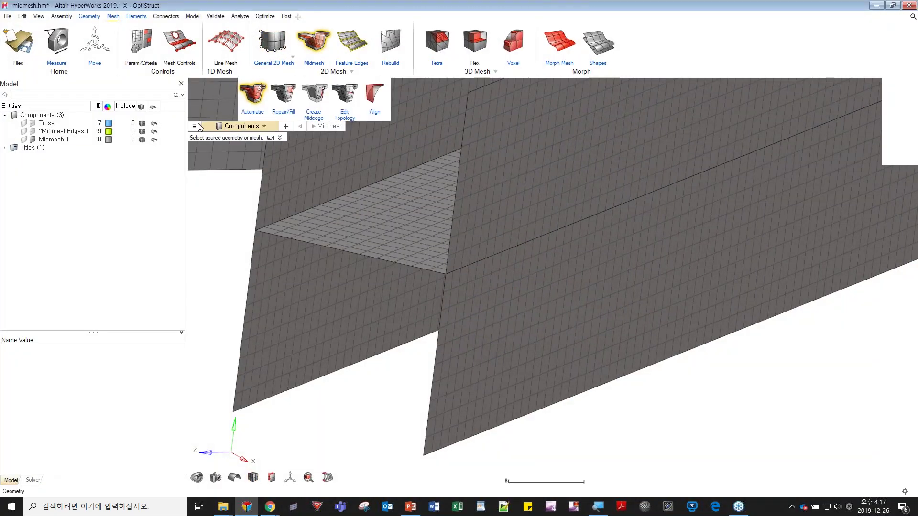
click(197, 125)
click(200, 162)
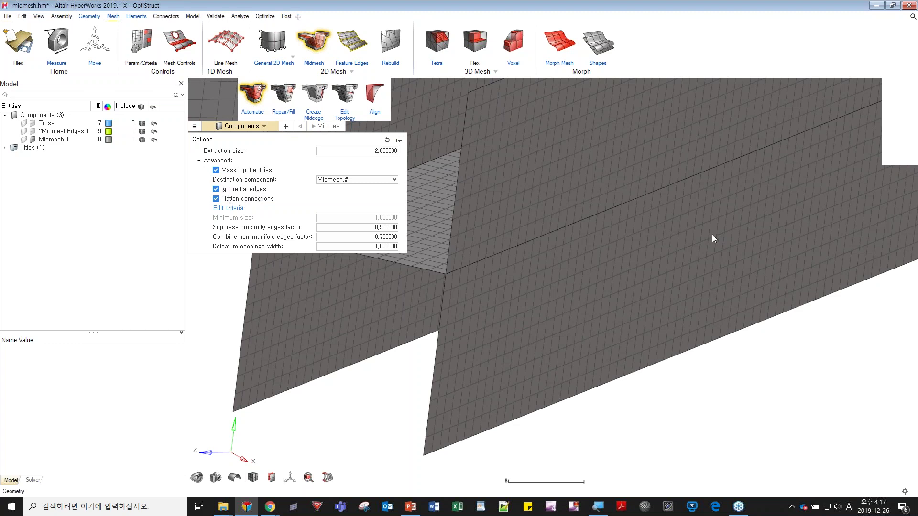
Step: Show the Truss solid over its midmesh for comparison, hide it again, and inspect the mesh at the beam joint and across the whole truss
right_drag(750, 160, 682, 249)
right_click(160, 138)
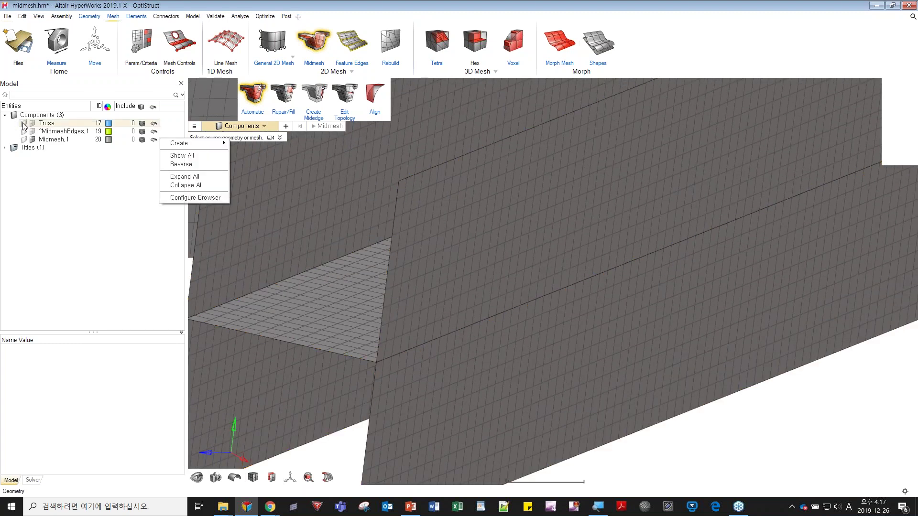
click(24, 124)
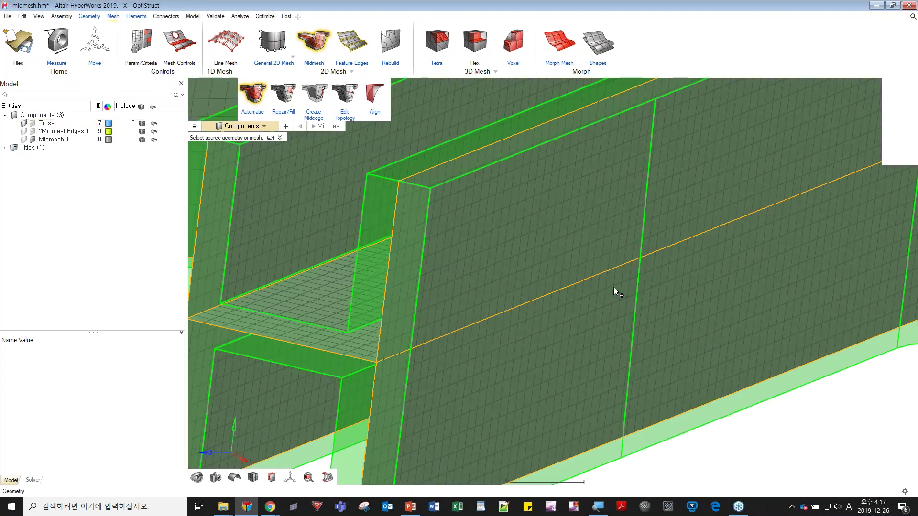
click(24, 124)
right_drag(421, 372, 593, 270)
scroll(583, 256, down, 3)
ctrl+drag(557, 256, 393, 329)
ctrl+drag(521, 284, 571, 299)
scroll(509, 272, up, 3)
scroll(570, 300, down, 6)
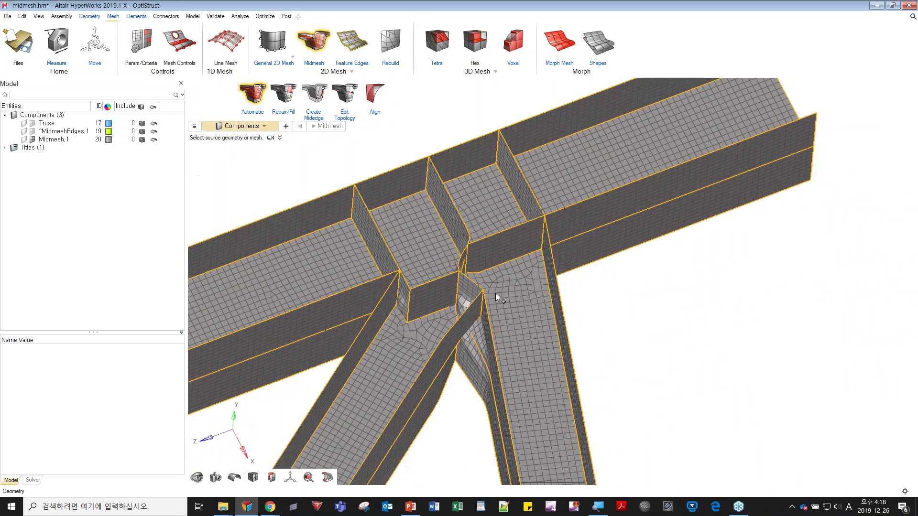
scroll(519, 323, down, 3)
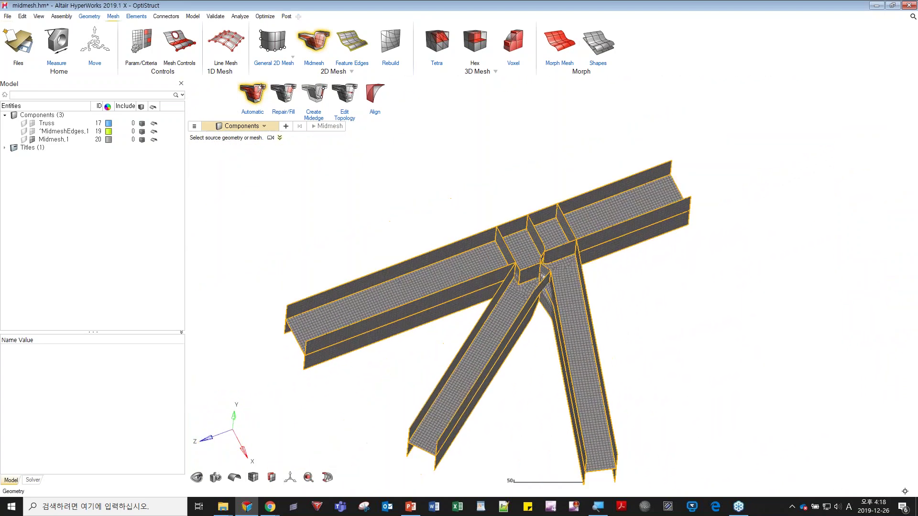
Step: Close the Midmesh tool and clear the truss model to start an empty session
click(194, 127)
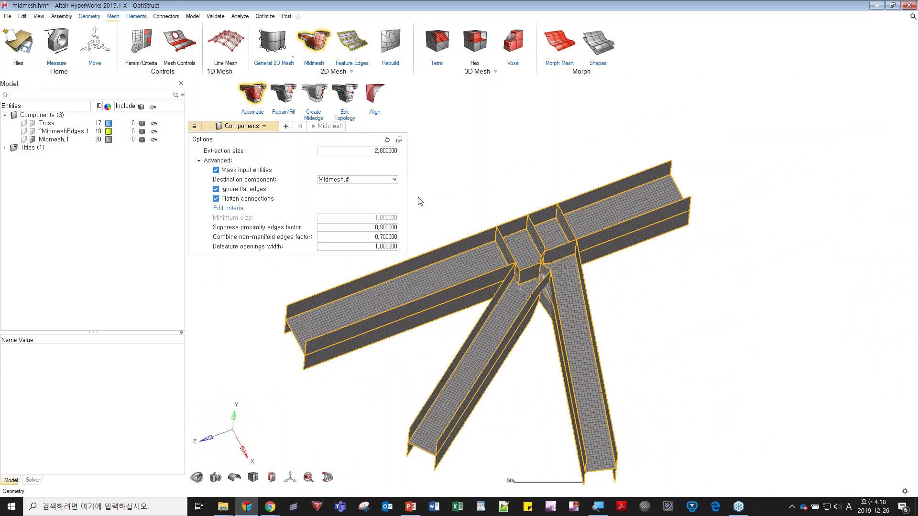
click(448, 190)
click(9, 36)
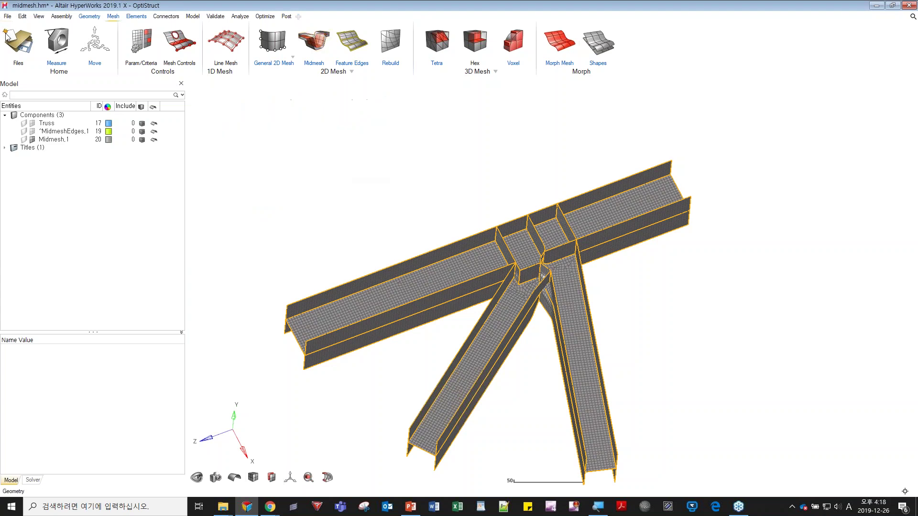
click(111, 91)
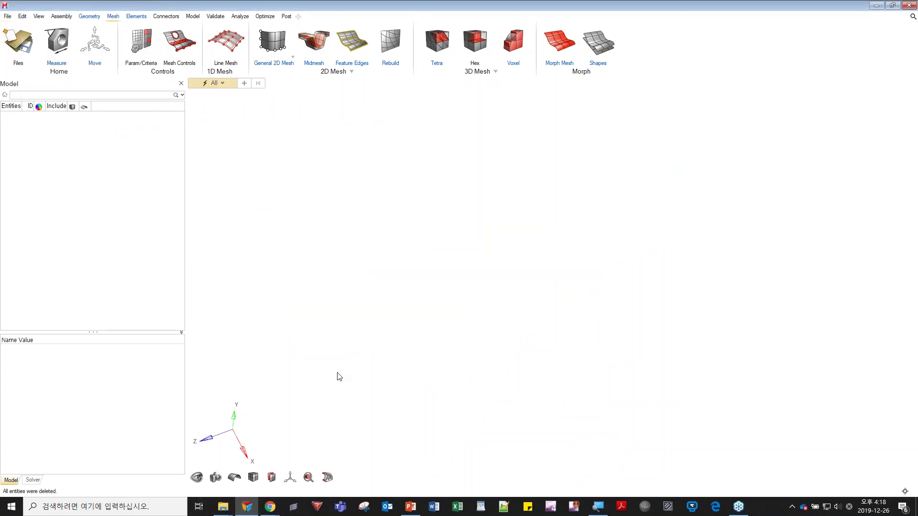
Step: Open midmesh2.hm from the demos folder and show the whole bracket from an angled view
mouse_move(224, 511)
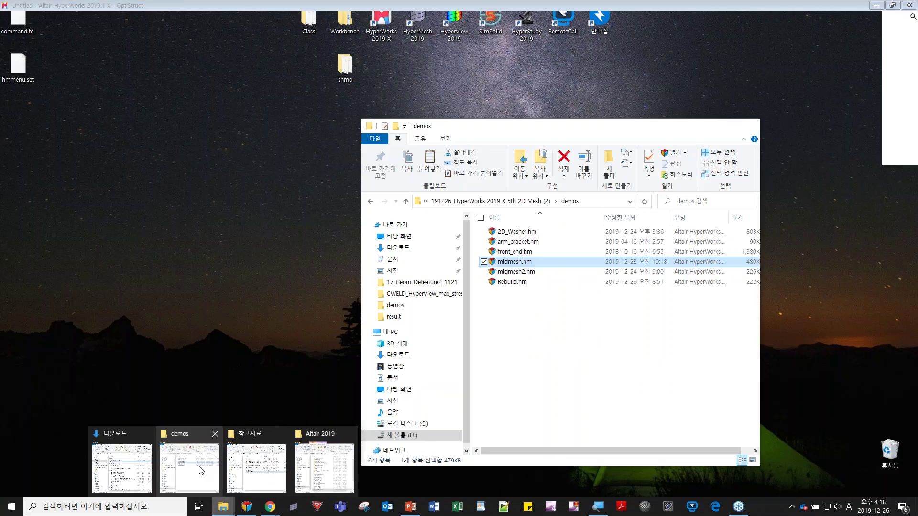
click(190, 469)
click(539, 276)
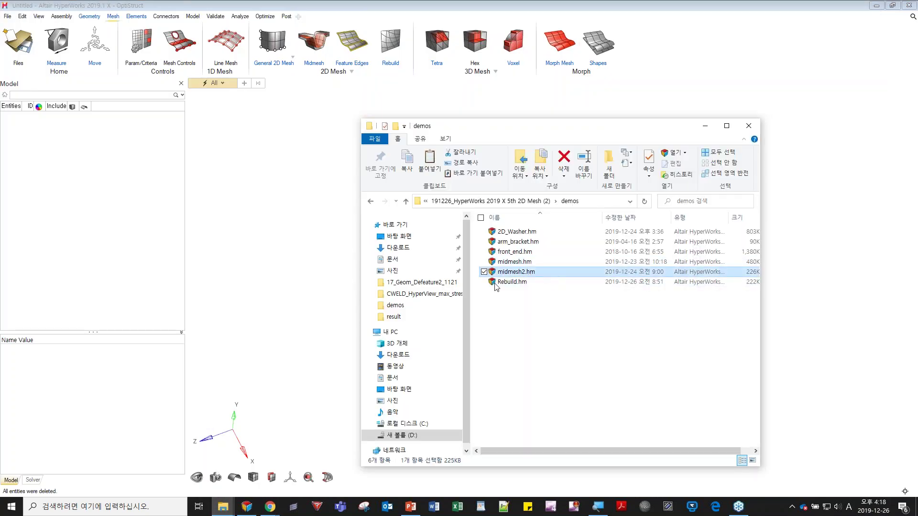
key(Return)
click(704, 125)
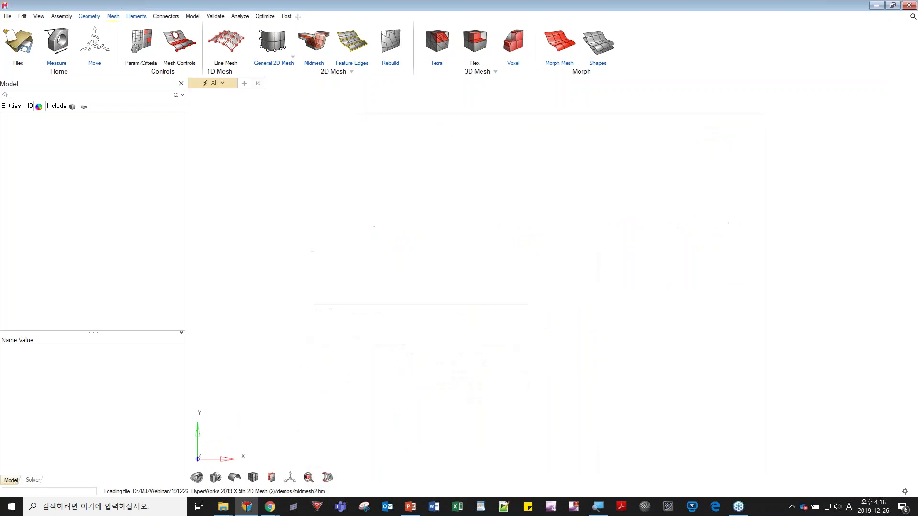
right_drag(450, 308, 460, 330)
scroll(461, 328, down, 3)
middle_drag(461, 328, 445, 300)
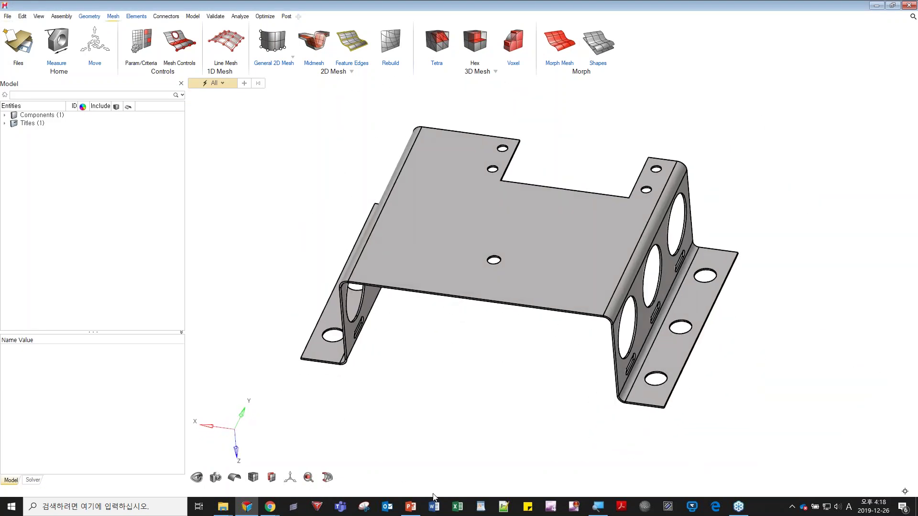
Step: Switch to the PowerPoint presentation, review the Midmesh slide on repairing mesh and filling faces, and return to HyperWorks
click(410, 507)
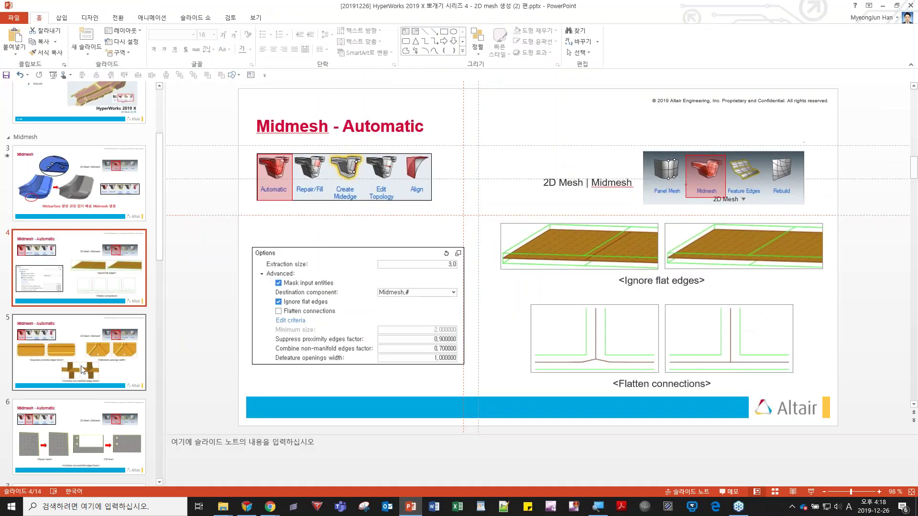
click(55, 363)
scroll(54, 371, down, 2)
click(64, 177)
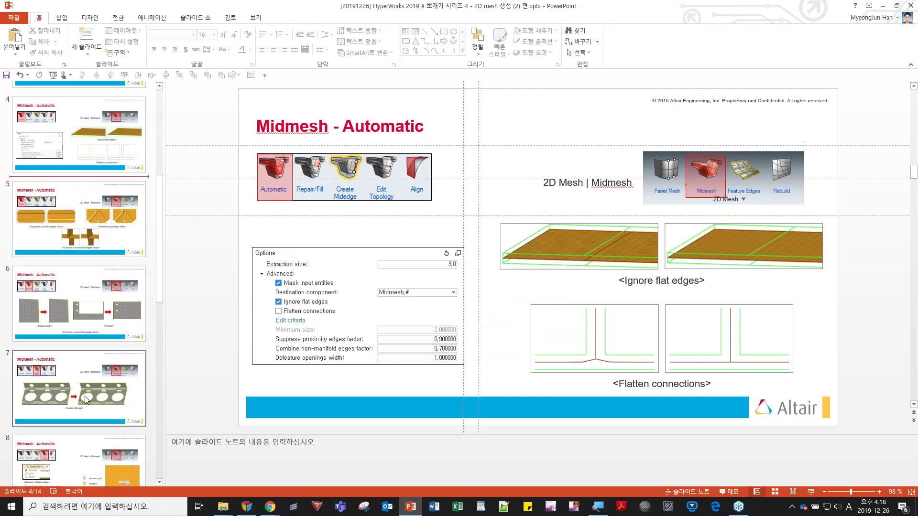
click(86, 377)
click(84, 301)
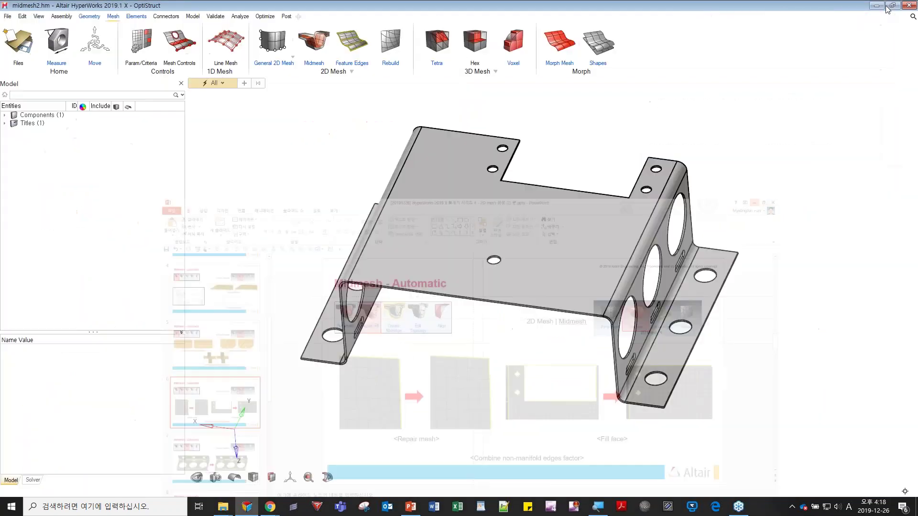
click(882, 5)
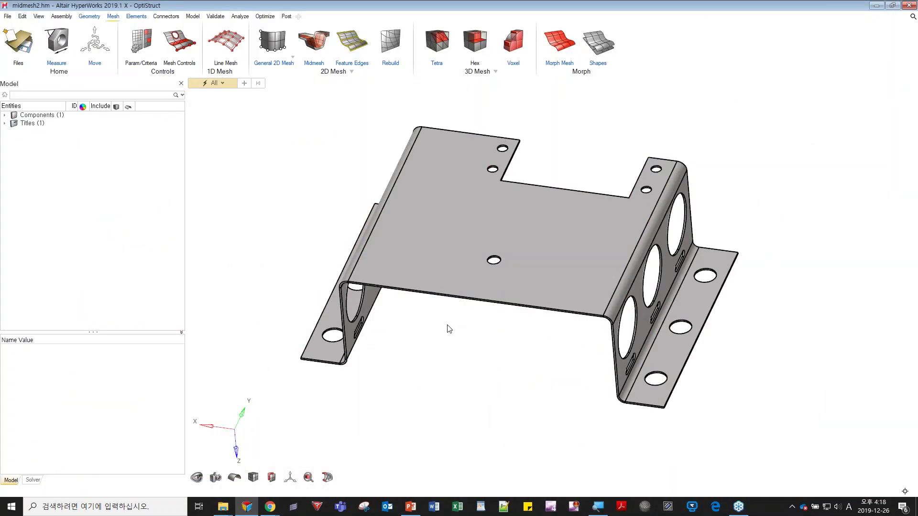
Step: List the model's components and measure the length of the front edge of the bracket's large flat face
click(4, 115)
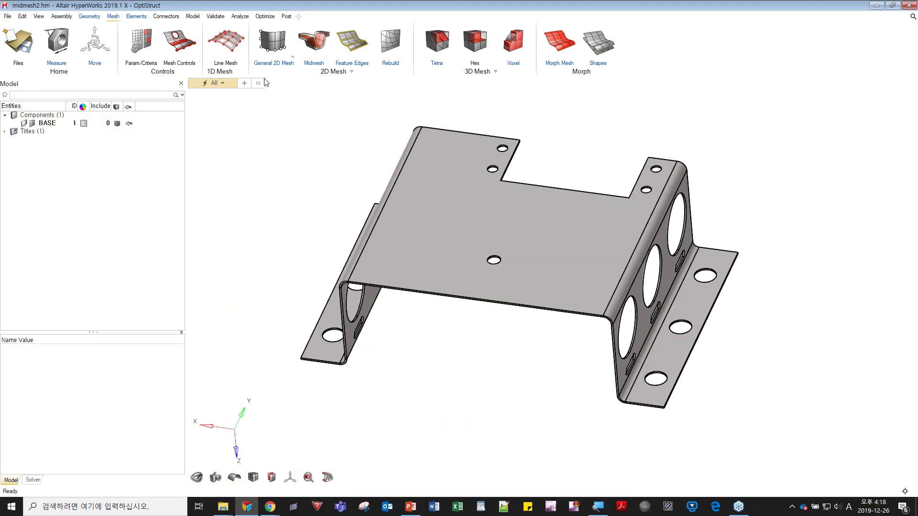
click(322, 46)
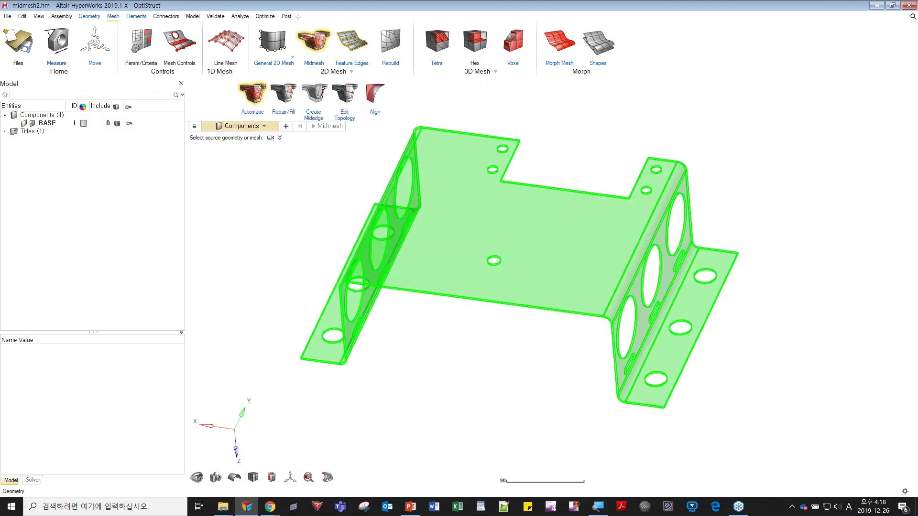
click(57, 39)
drag(351, 282, 598, 314)
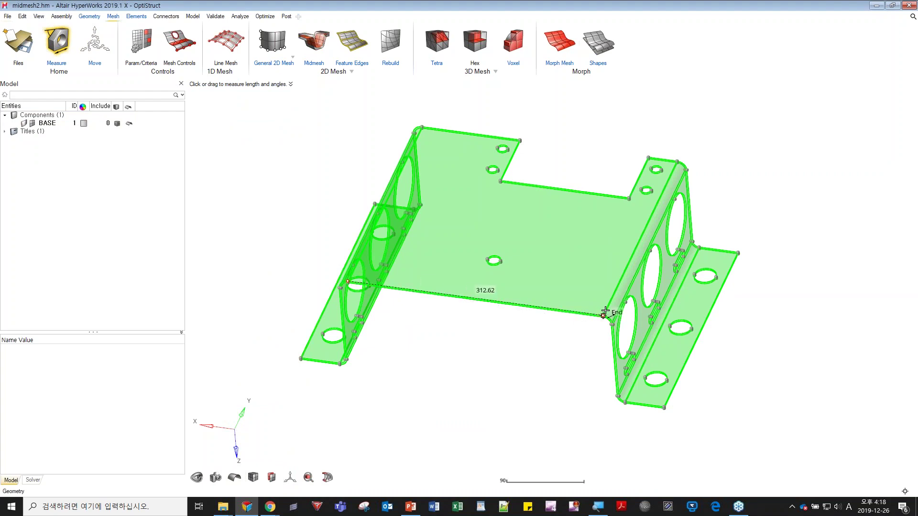
key(Escape)
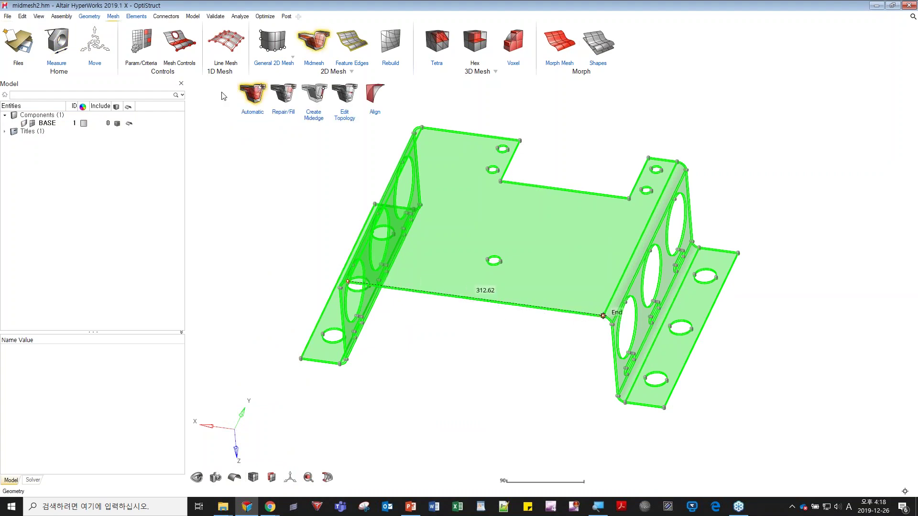
key(Escape)
Step: Run automatic Midmesh on the BASE component with extraction size 10, Ignore flat edges and Flatten connections enabled, and destination component Midmesh.#
click(308, 43)
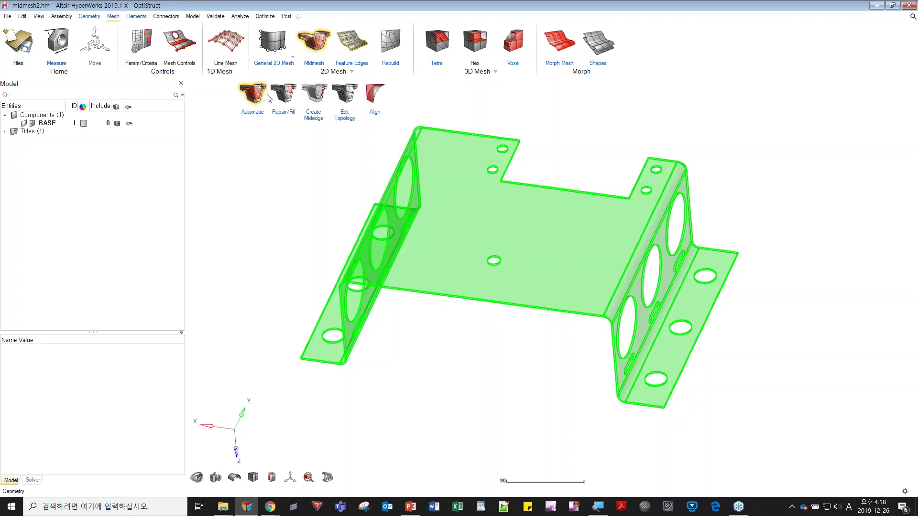
click(261, 108)
click(194, 127)
click(278, 151)
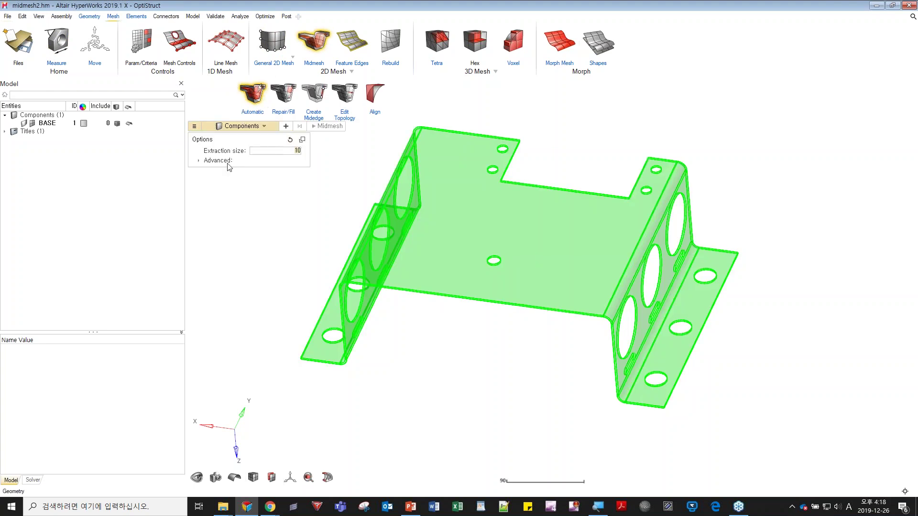
click(199, 161)
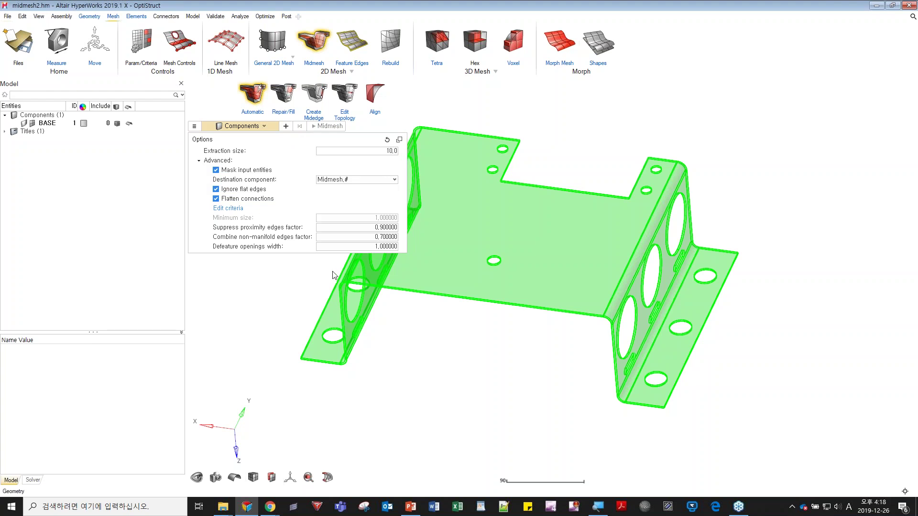
right_drag(635, 332, 598, 358)
click(492, 277)
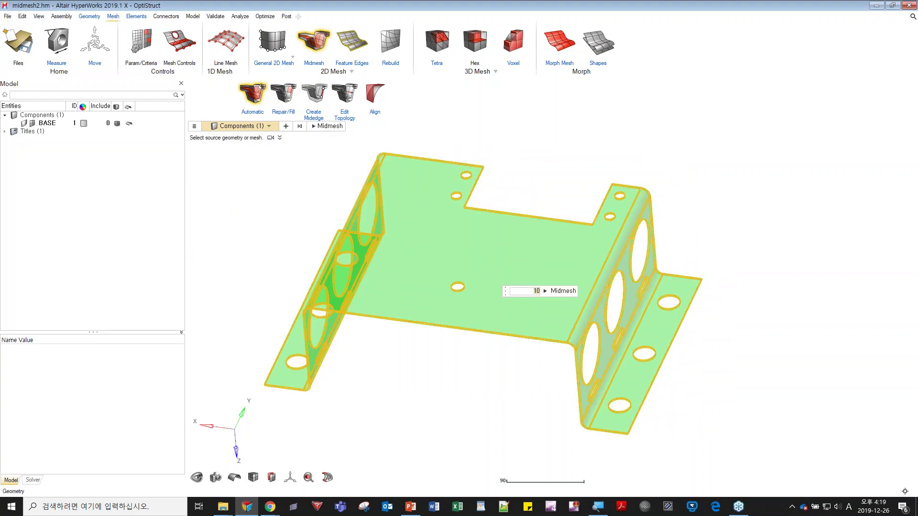
click(556, 294)
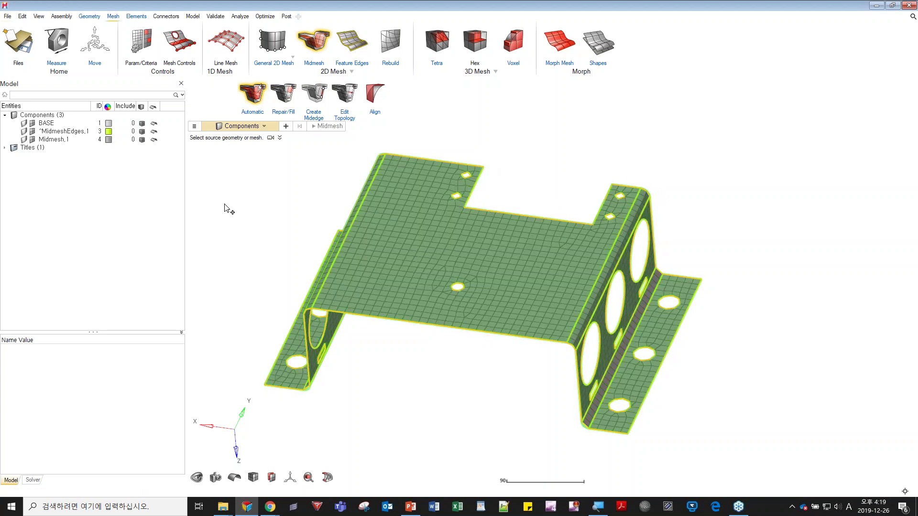
Step: Hide the BASE component and inspect the extracted midmesh around the bracket's rectangular notch and small holes
click(24, 123)
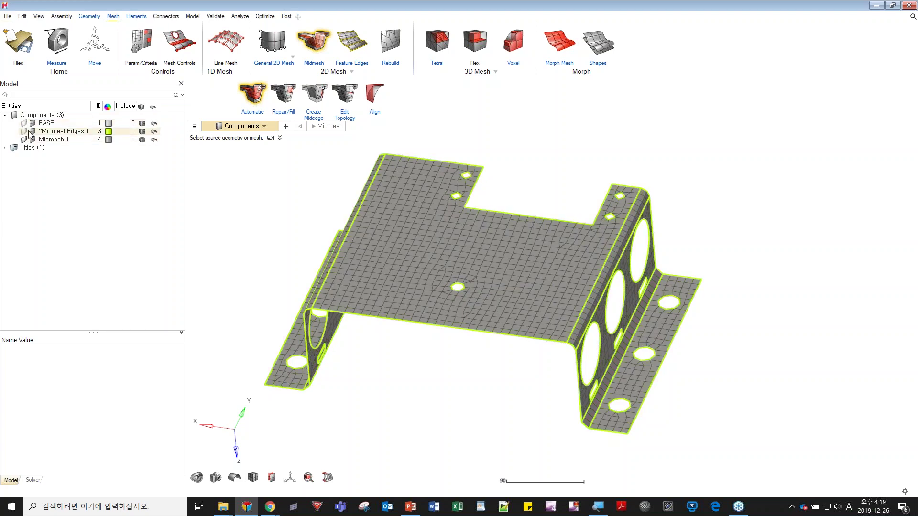
click(31, 124)
right_drag(323, 312, 307, 383)
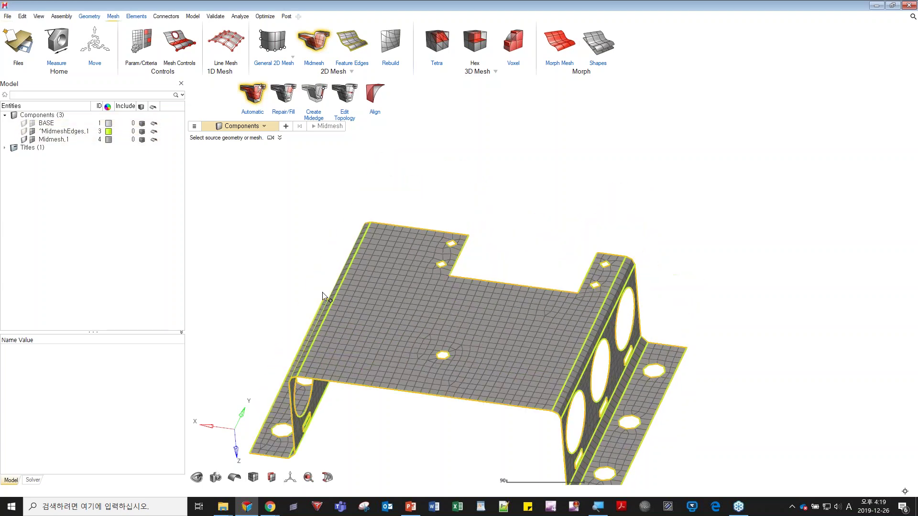
middle_drag(323, 291, 362, 339)
ctrl+drag(362, 338, 383, 356)
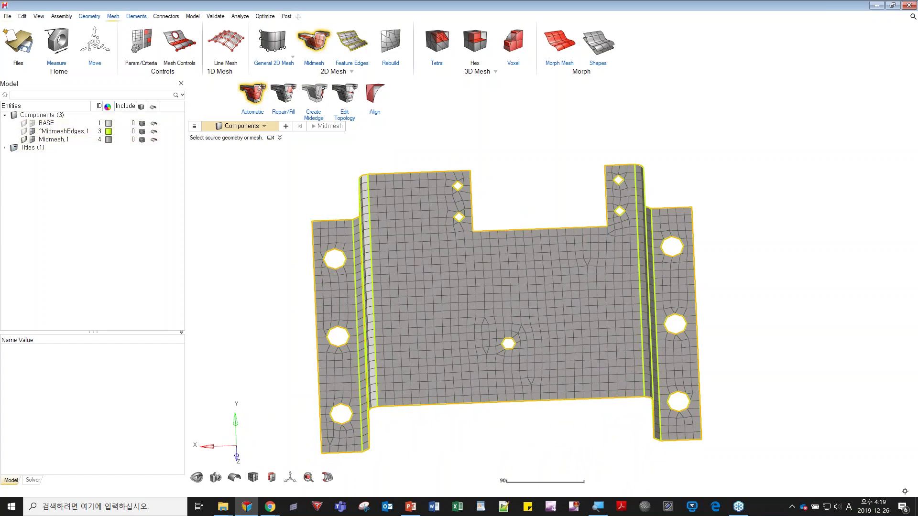
ctrl+drag(547, 265, 485, 280)
scroll(485, 280, up, 4)
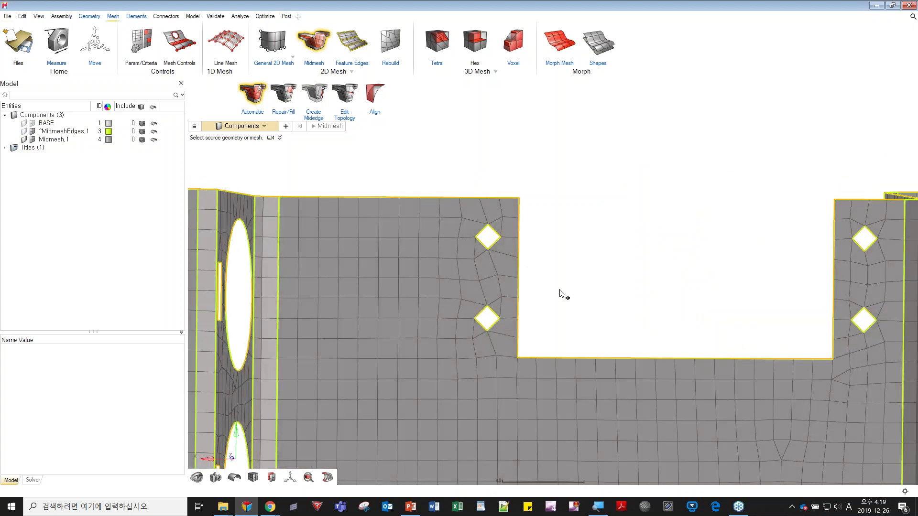
Step: Fill the two small diamond-shaped holes beside the rectangular notch's inner side using Repair/Fill with Delete 1D after fill face enabled
click(284, 92)
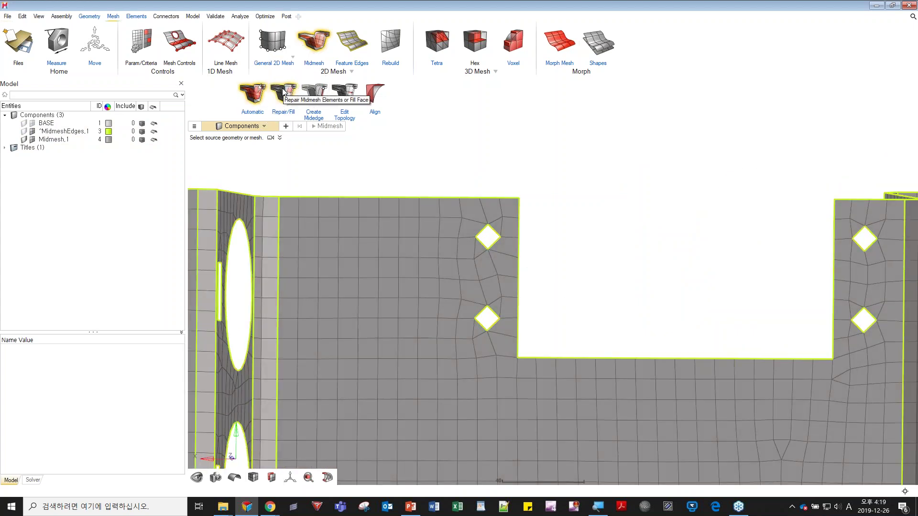
click(284, 91)
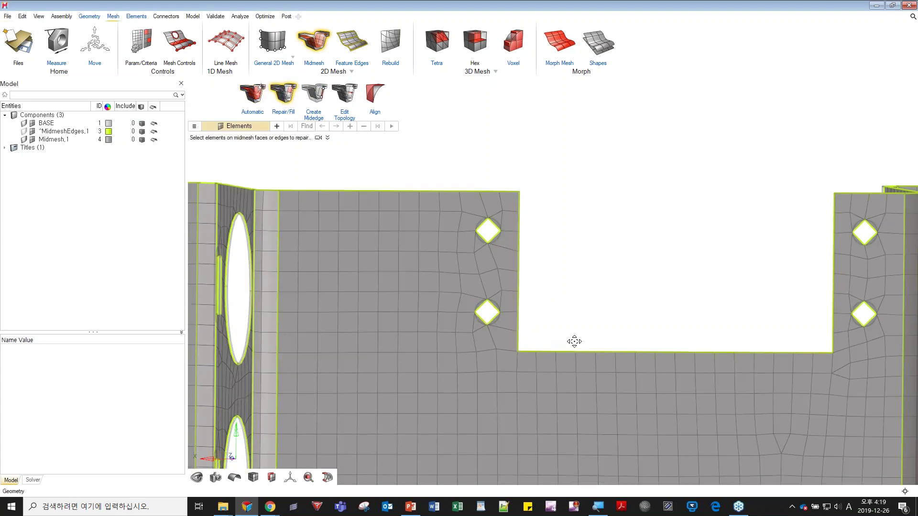
scroll(369, 278, down, 2)
middle_drag(396, 274, 429, 263)
right_drag(428, 263, 463, 248)
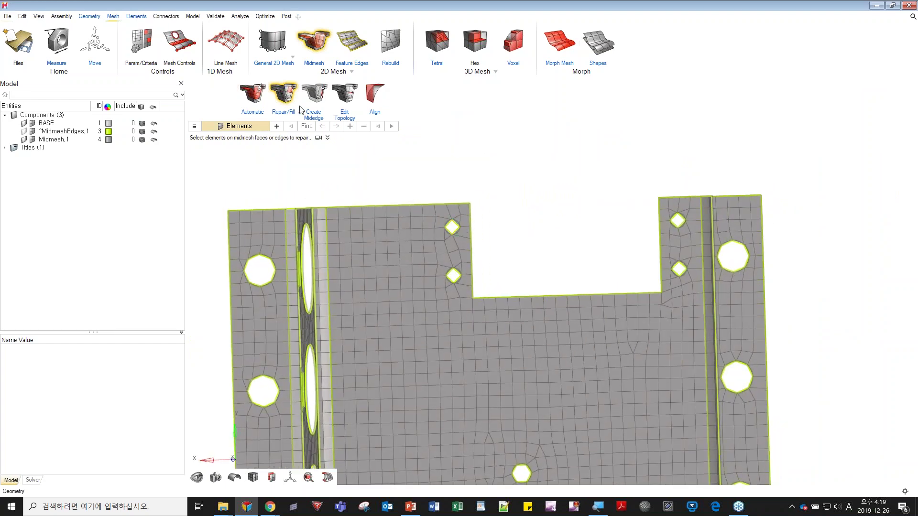
click(194, 127)
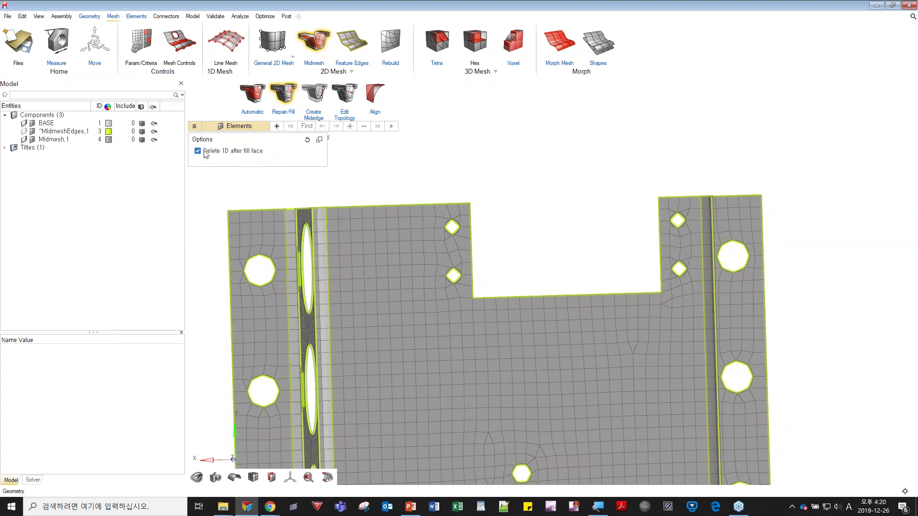
scroll(467, 240, up, 5)
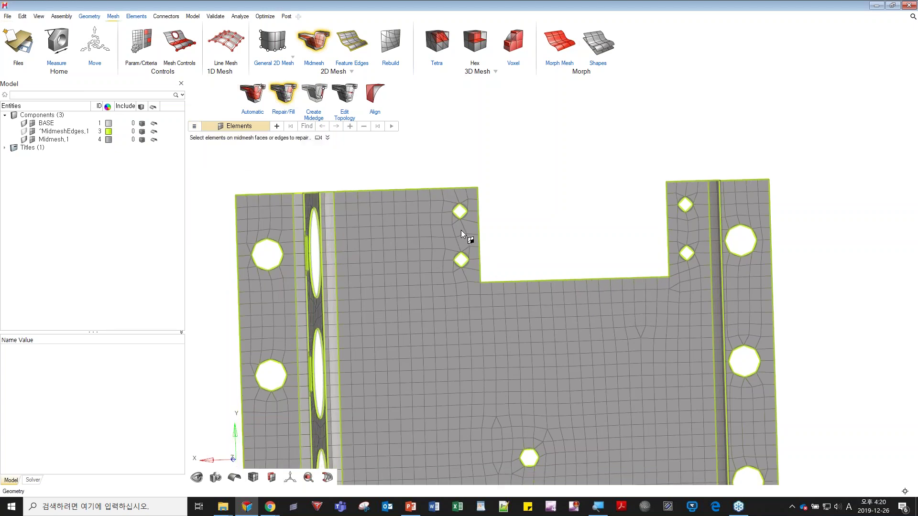
click(424, 227)
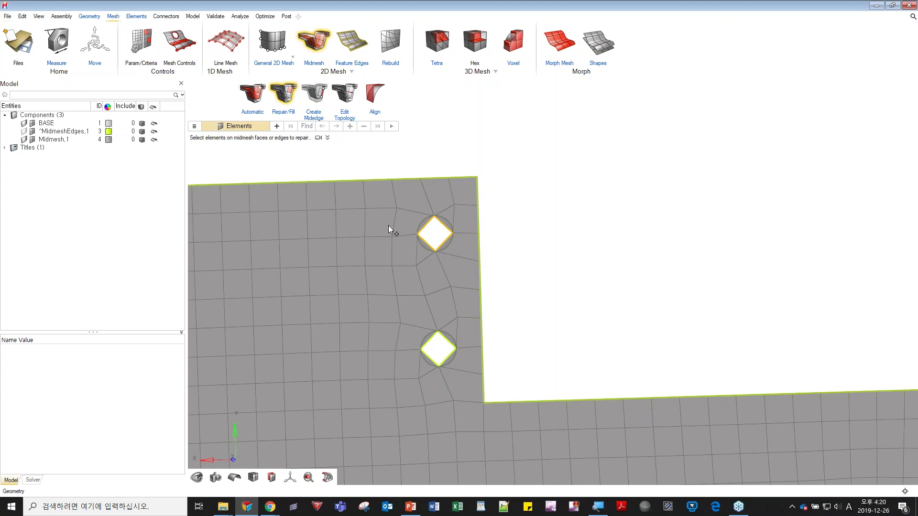
right_click(171, 128)
click(429, 230)
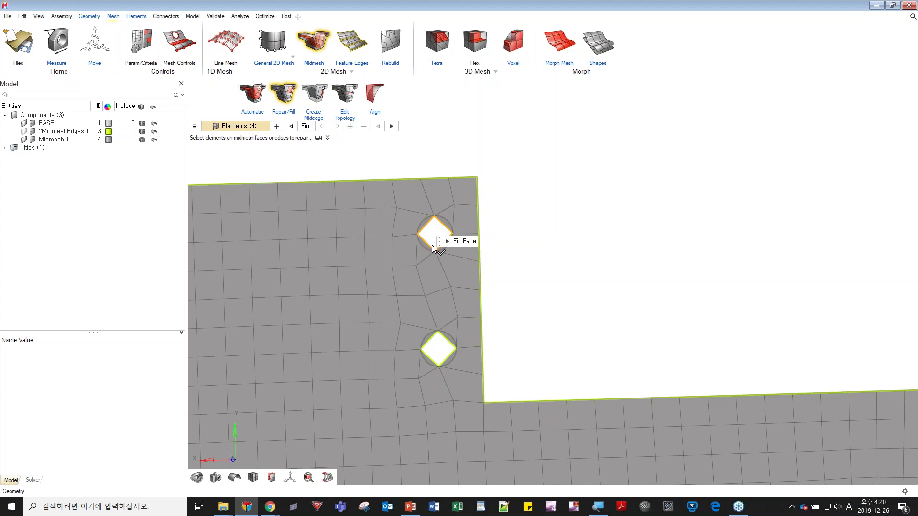
click(459, 241)
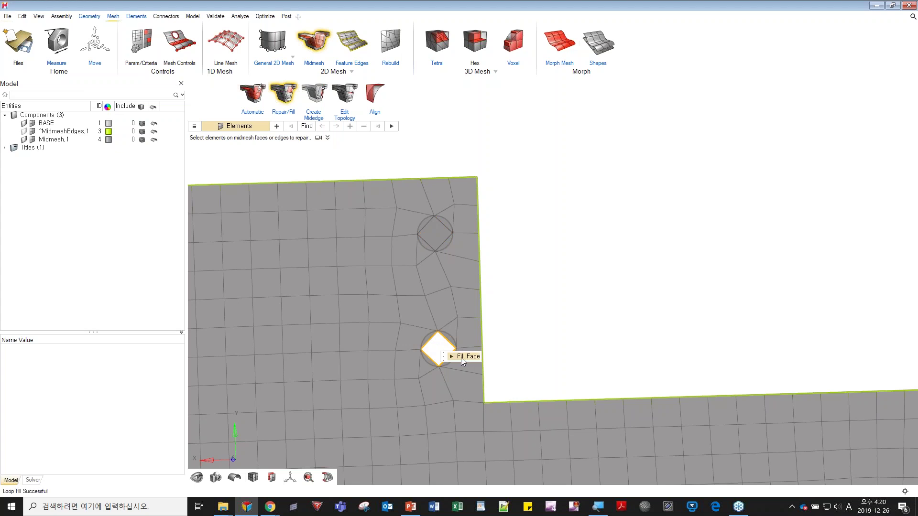
click(447, 366)
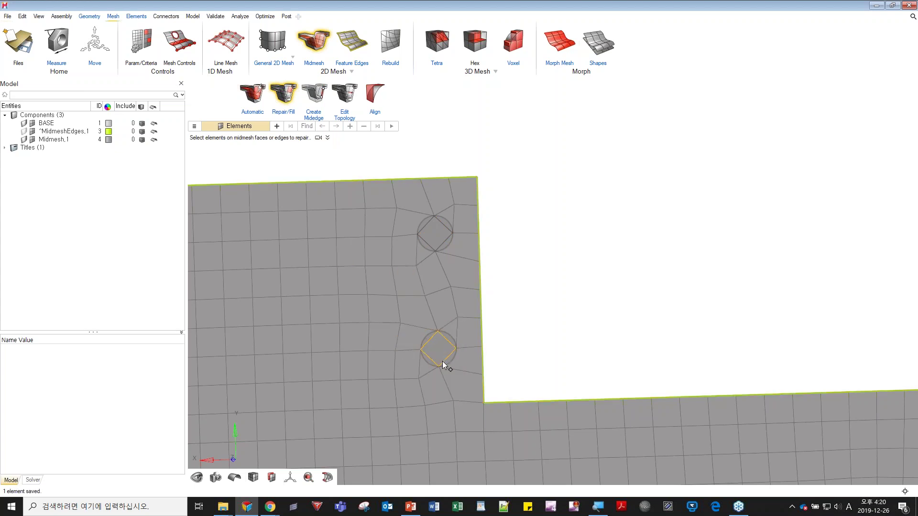
Step: Undo the lower small hole's fill, try refilling it with Delete 1D after fill face disabled, and undo that fill
click(195, 127)
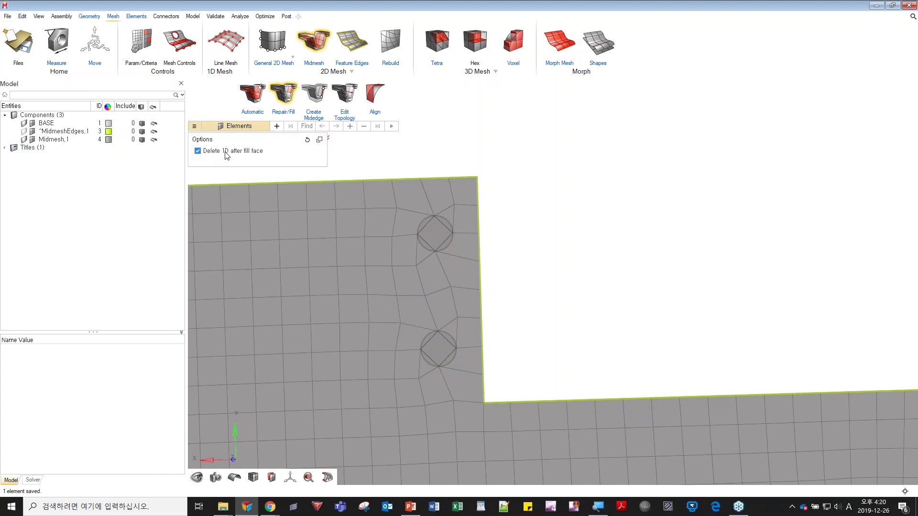
click(530, 286)
key(ctrl+z)
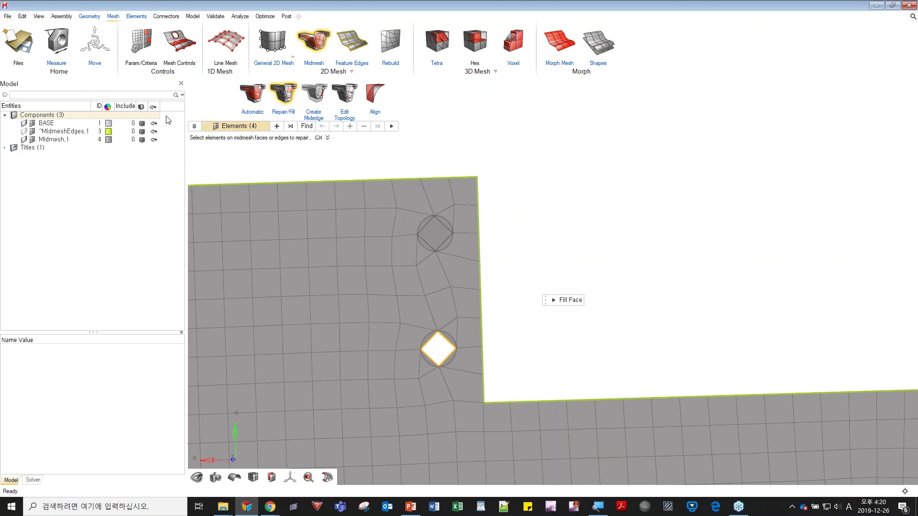
mouse_move(197, 129)
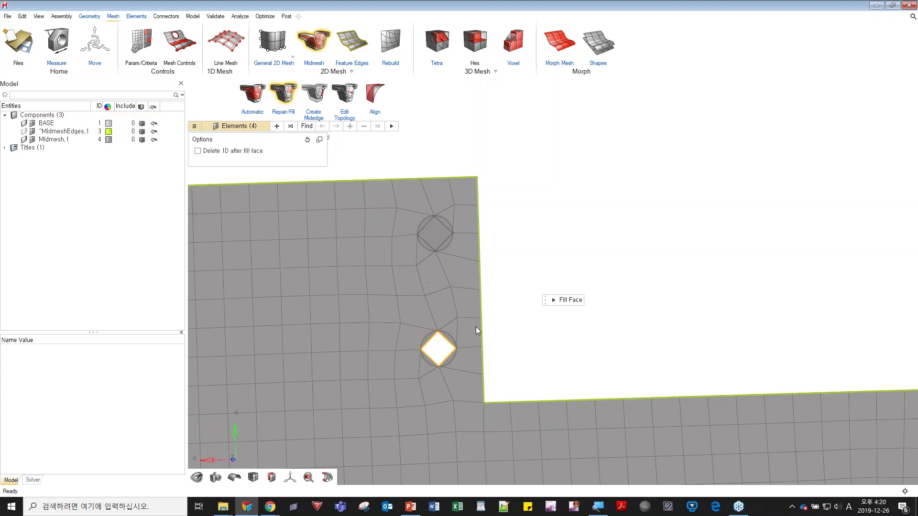
click(573, 300)
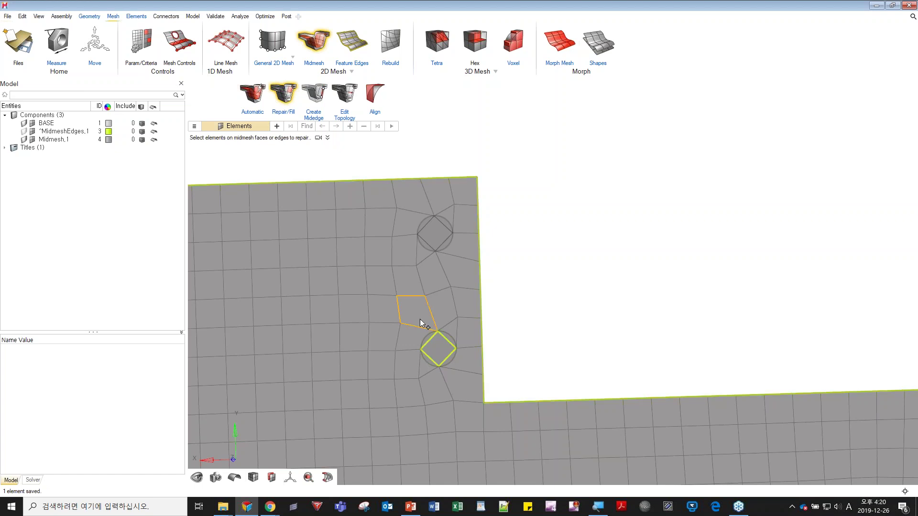
key(ctrl+z)
Step: Fill the lower small hole beside the notch with Delete 1D after fill face enabled
click(194, 126)
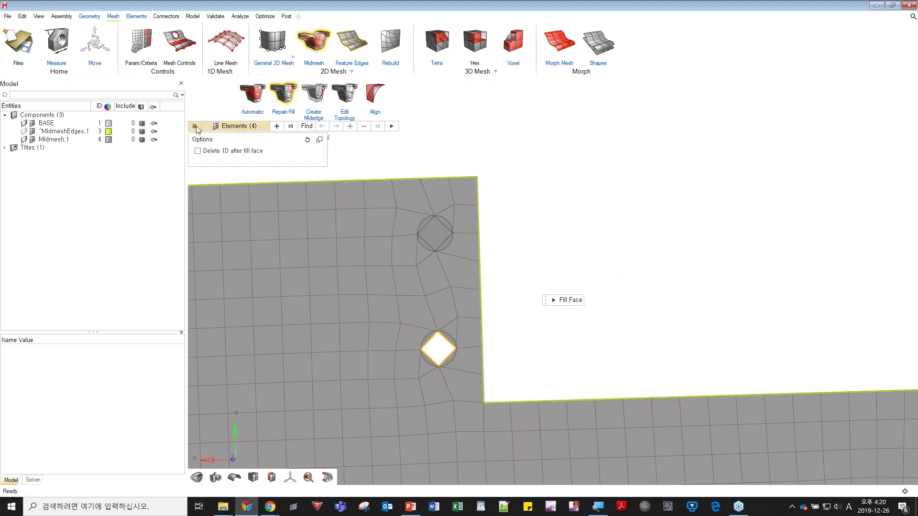
click(567, 301)
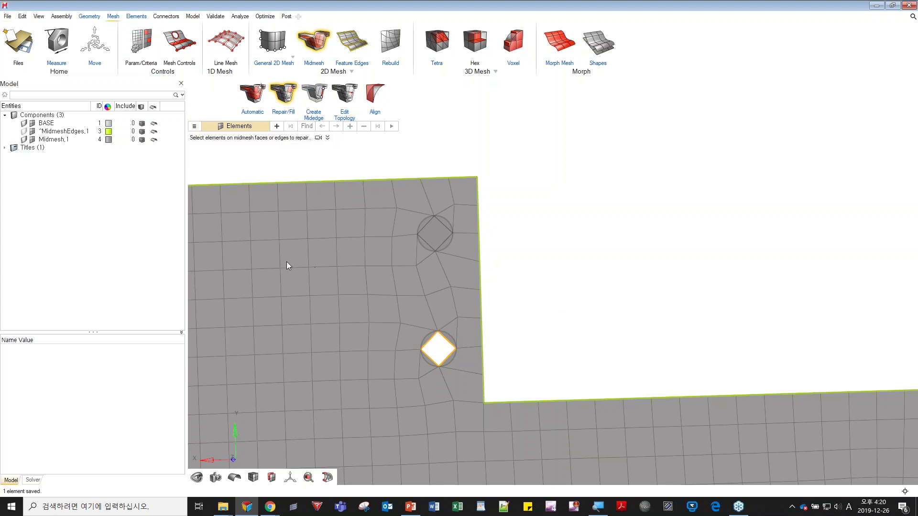
click(25, 126)
click(25, 126)
Step: Repair the mesh face on the block of elements around the two filled holes, extending one element row below the notch corner
right_drag(397, 375, 491, 306)
scroll(491, 305, down, 2)
right_drag(549, 290, 533, 334)
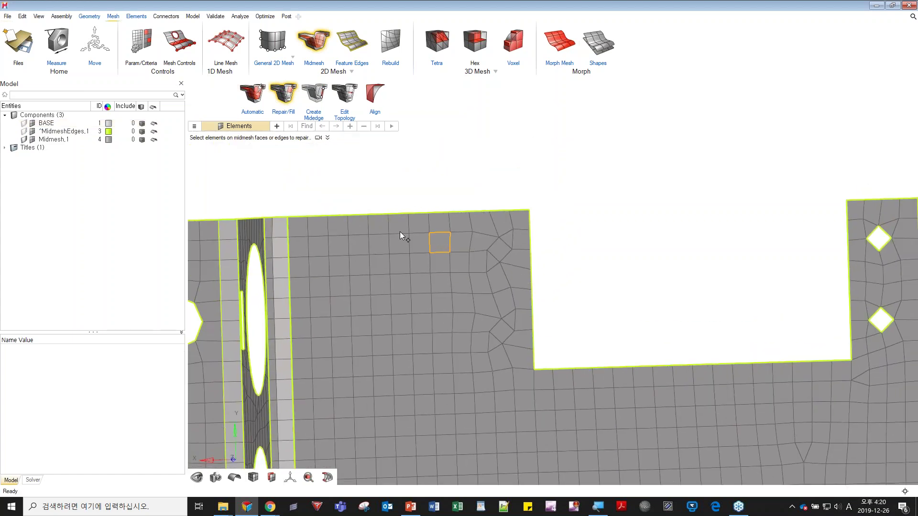
shift+drag(415, 194, 560, 366)
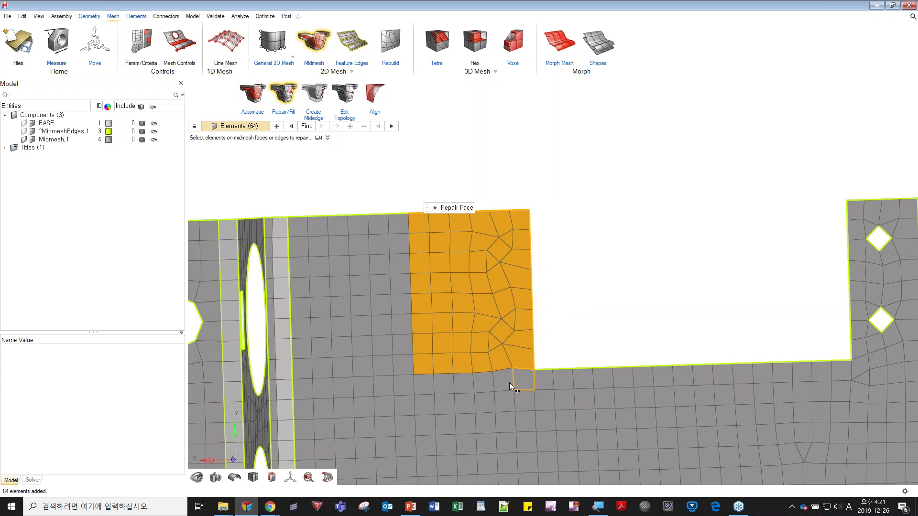
click(524, 385)
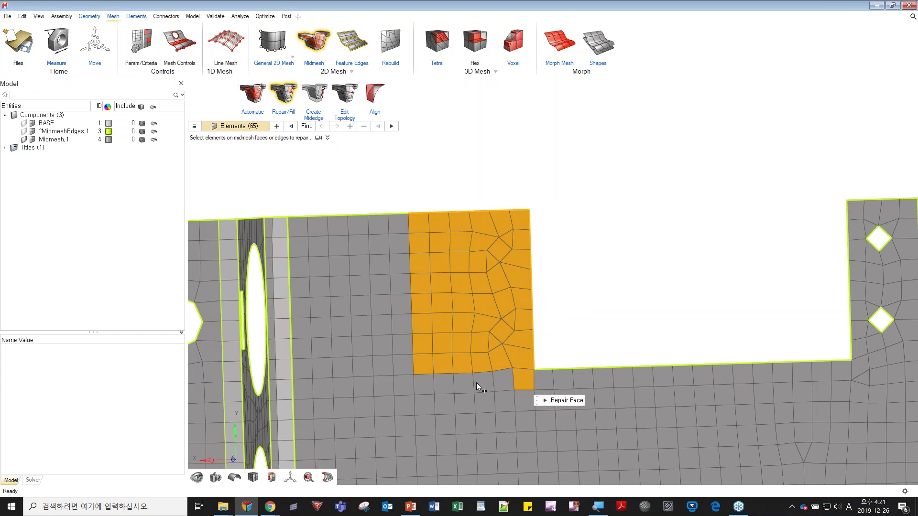
shift+drag(408, 345, 514, 394)
click(453, 360)
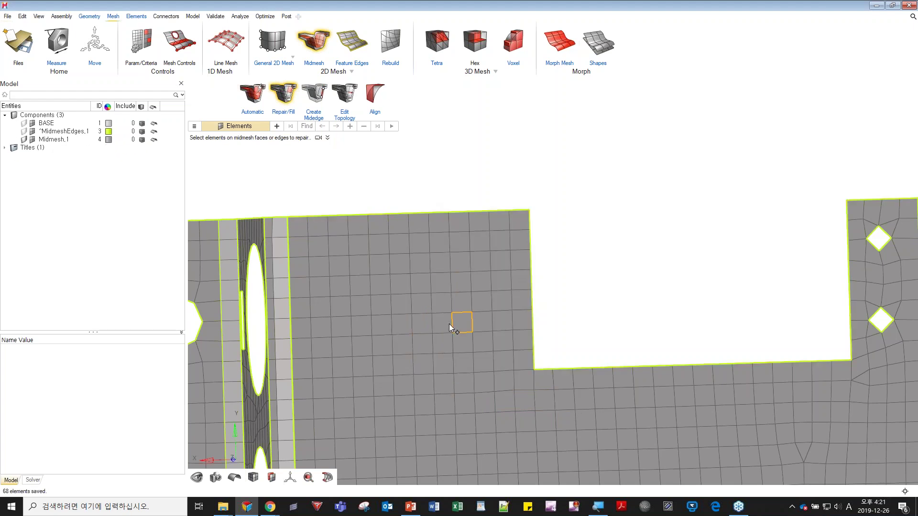
Step: Examine the repaired bracket midmesh, and view and close the Repair/Fill workflow help video
scroll(544, 369, down, 4)
middle_drag(425, 329, 461, 348)
right_drag(461, 348, 424, 298)
middle_drag(424, 299, 418, 325)
right_drag(438, 322, 445, 355)
click(318, 138)
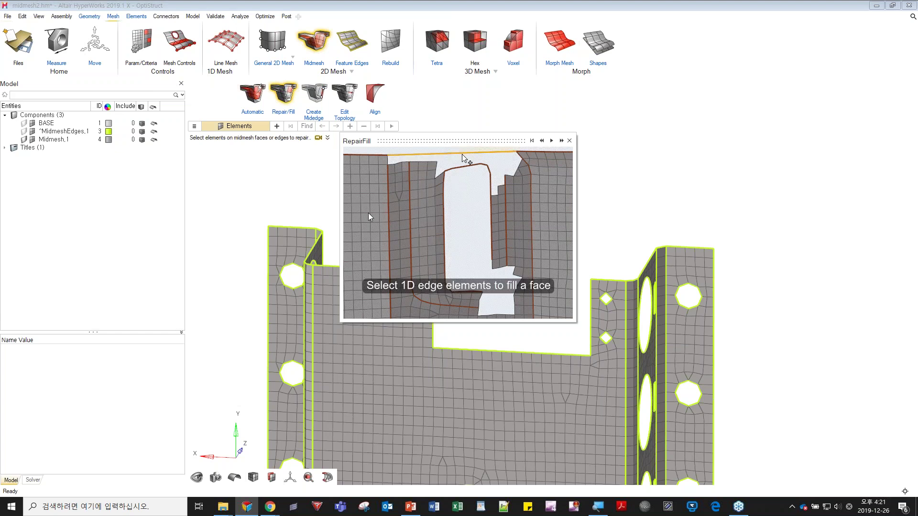
click(307, 214)
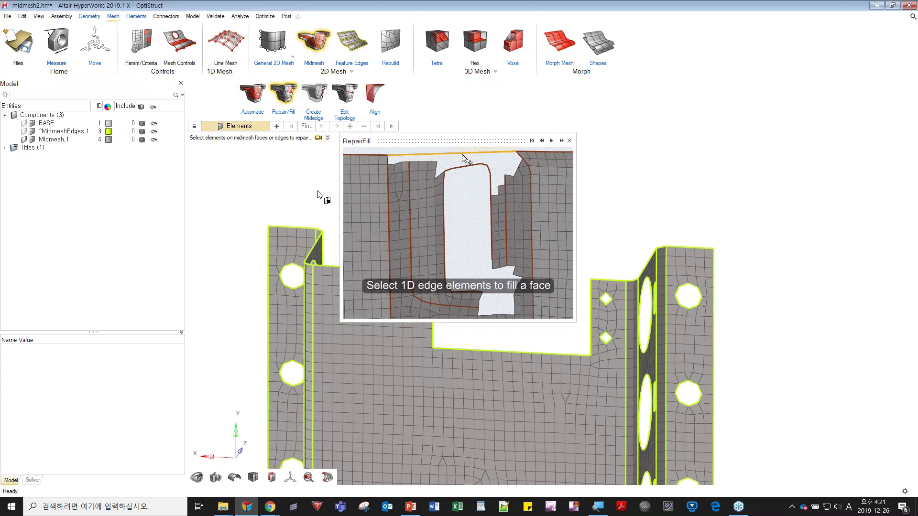
click(569, 141)
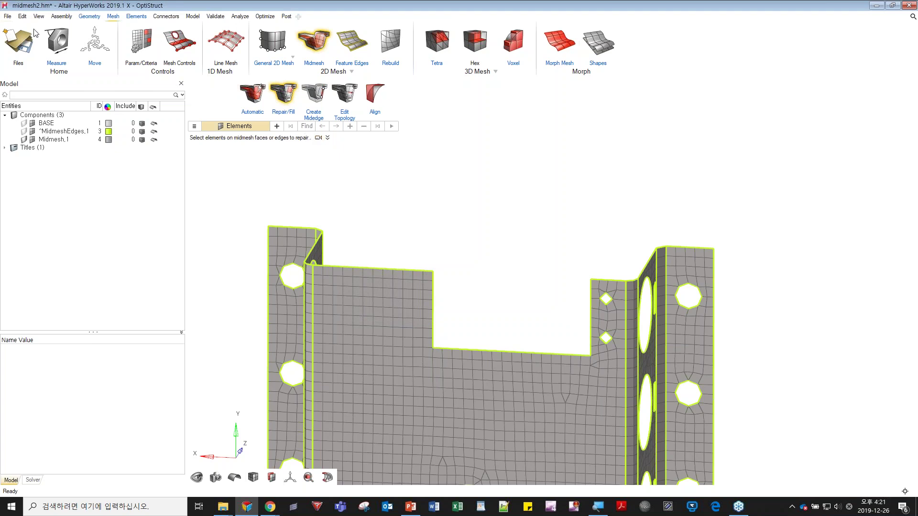
Step: Turn Workflow Help off and back on, and replay and close the Repair/Fill help video
click(42, 18)
click(43, 19)
key(ctrl+1)
click(77, 18)
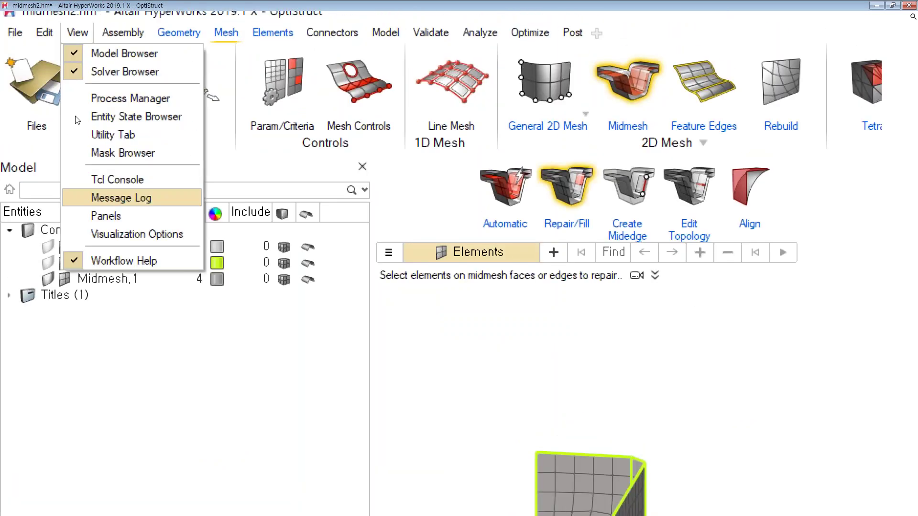
click(123, 261)
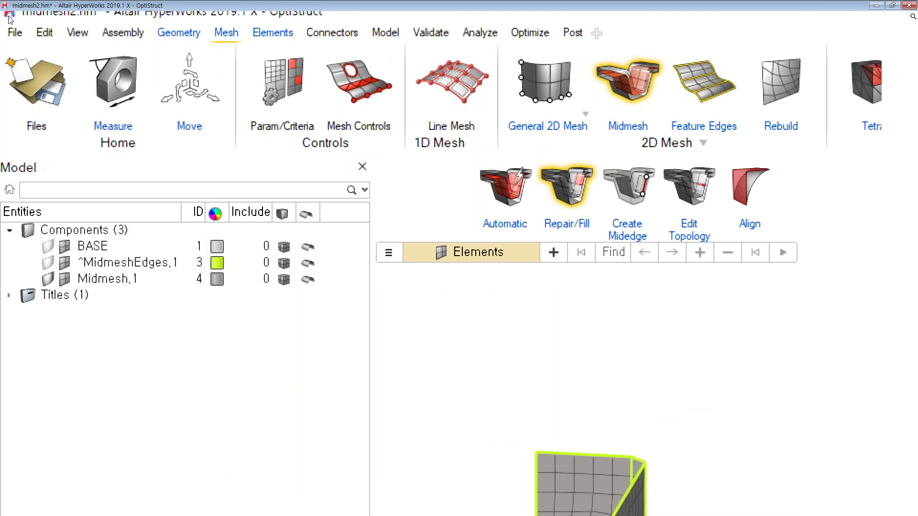
click(75, 32)
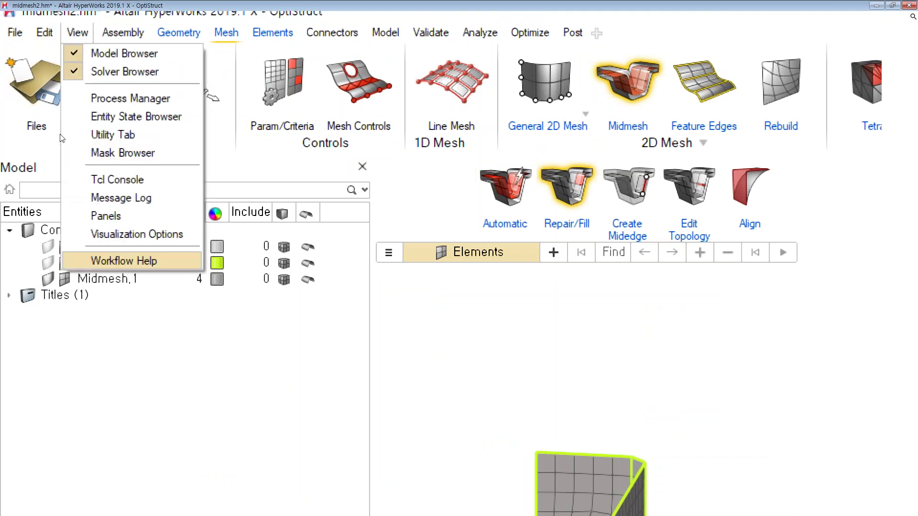
click(124, 261)
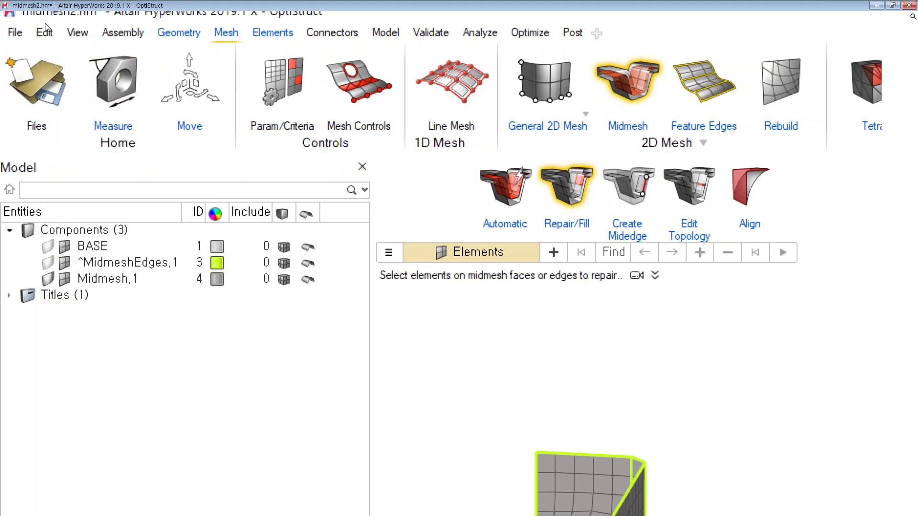
mouse_move(636, 275)
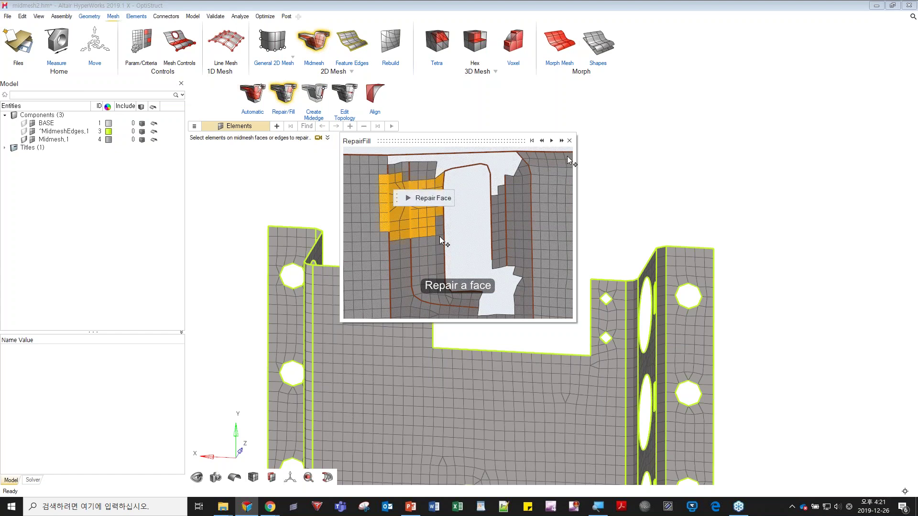
click(569, 140)
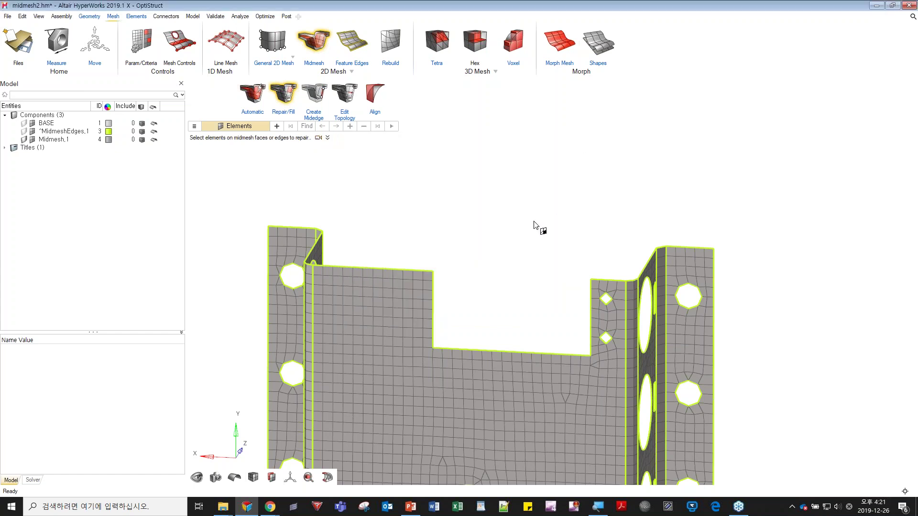
Step: Create a midedge across the open side of the rectangular notch between its two upper corner nodes, without guide lines
click(314, 98)
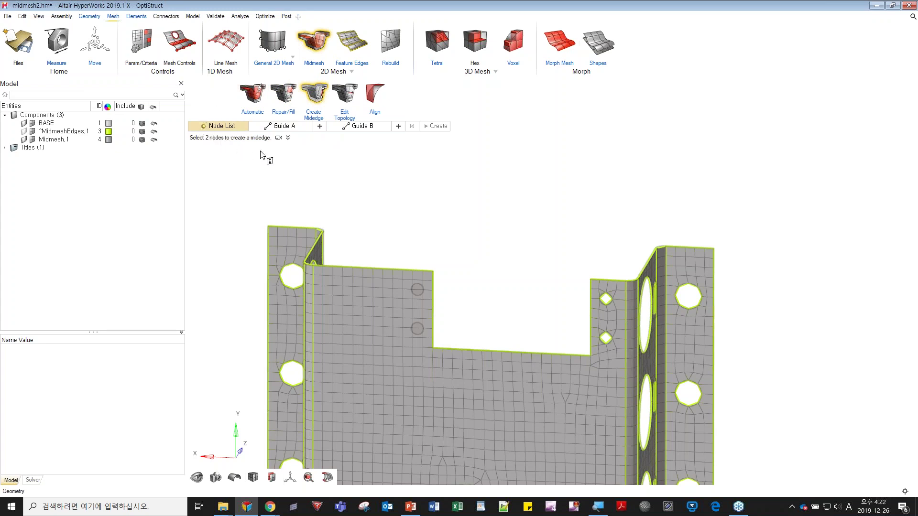
click(284, 127)
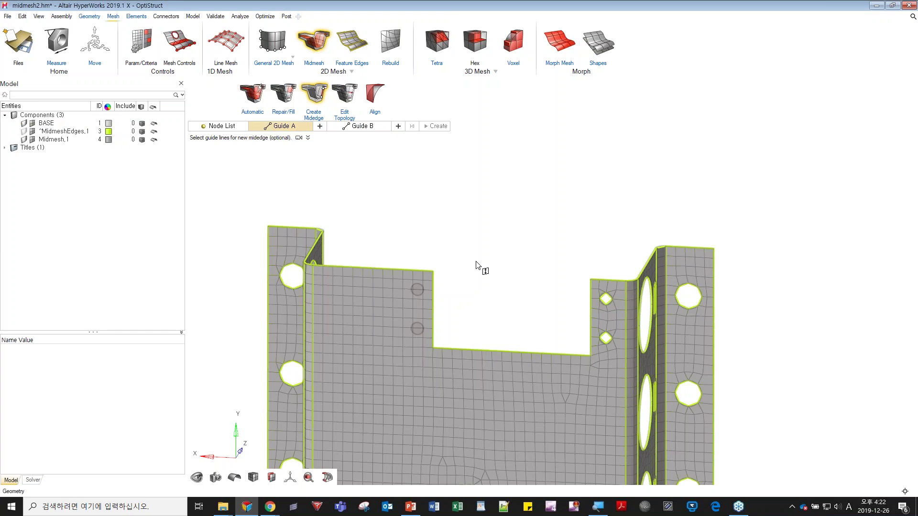
ctrl+drag(460, 297, 447, 322)
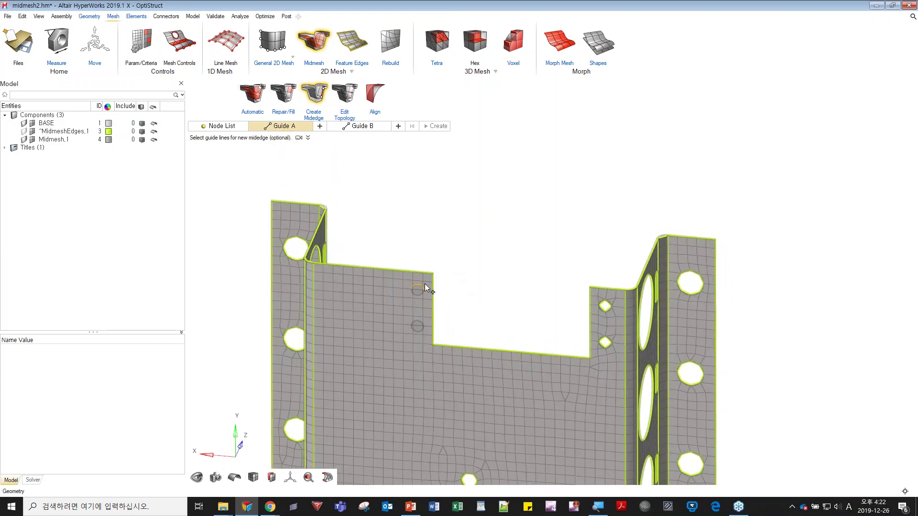
mouse_move(300, 138)
click(230, 126)
click(433, 274)
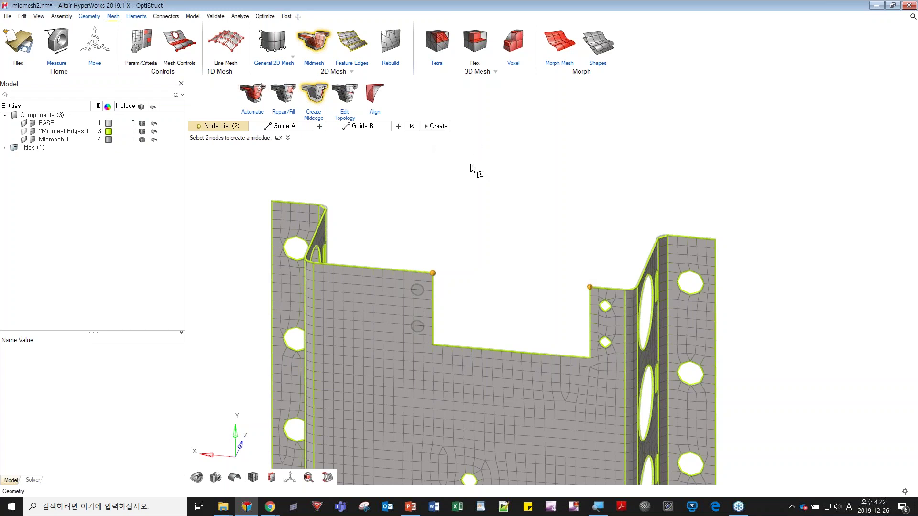
middle_click(481, 177)
Step: Fill the rectangular notch with a midmesh face bounded by the new midedge
right_drag(470, 295, 434, 264)
right_drag(383, 252, 375, 248)
mouse_move(374, 248)
middle_down()
mouse_move(393, 274)
mouse_move(382, 250)
middle_up()
scroll(383, 250, up, 6)
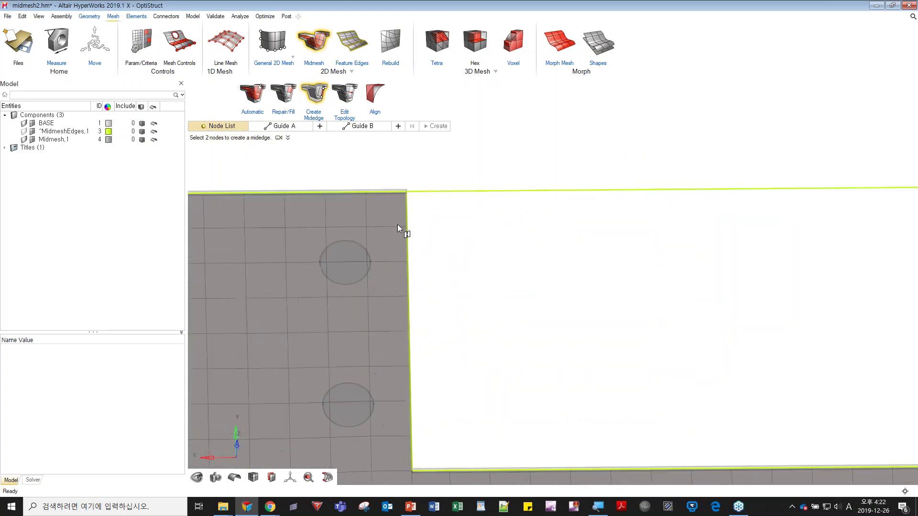
right_drag(389, 199, 349, 243)
mouse_move(349, 244)
middle_down()
mouse_move(356, 312)
mouse_move(365, 278)
mouse_move(352, 241)
middle_up()
scroll(354, 277, down, 5)
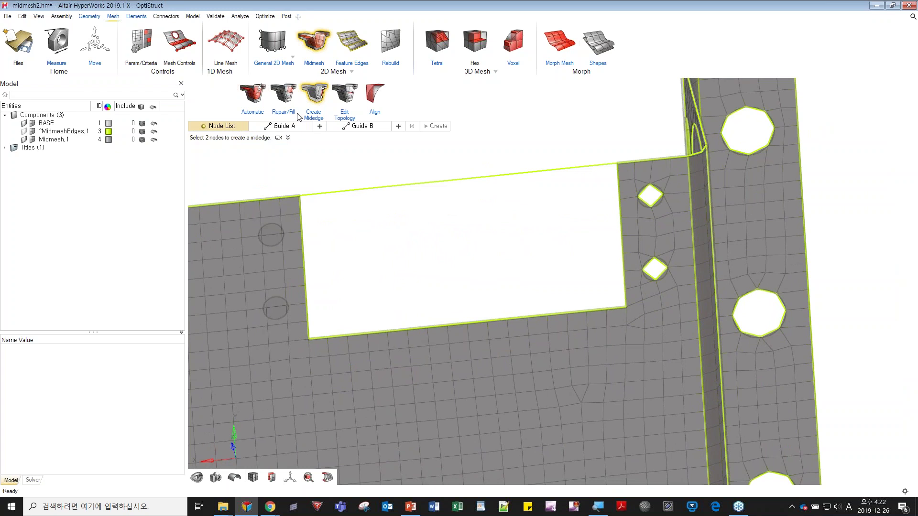
click(284, 95)
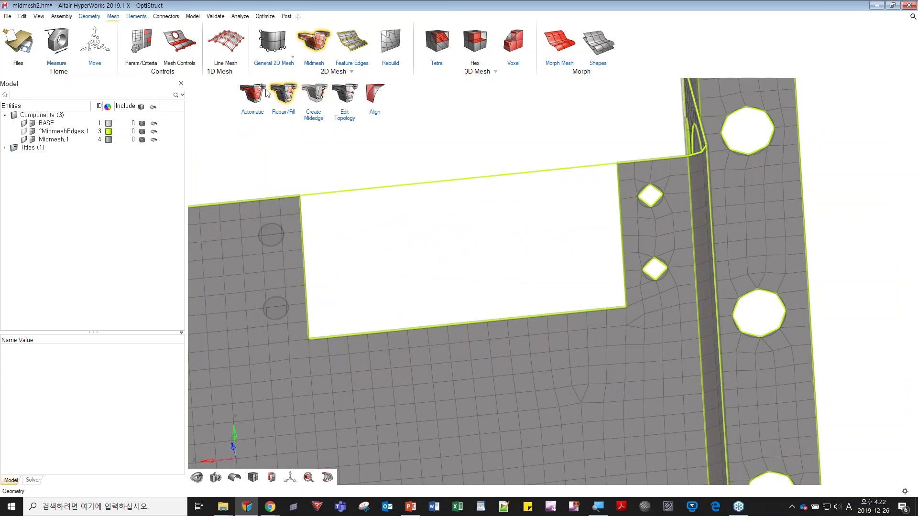
click(347, 196)
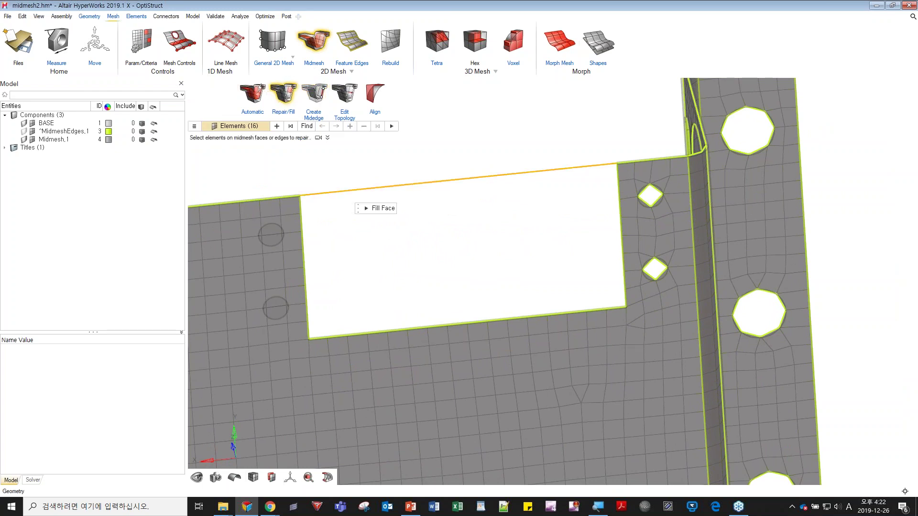
click(379, 209)
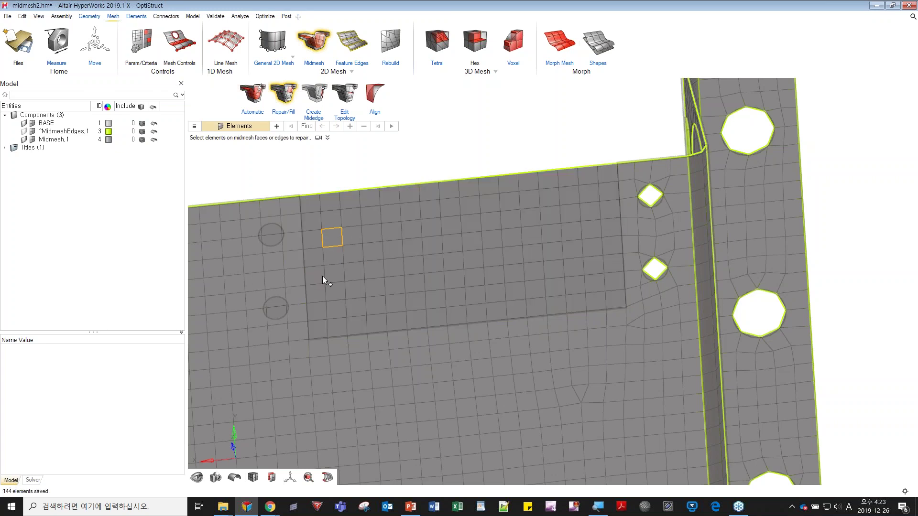
Step: Hide the BASE component's geometry and check the filled notch area in the whole bracket midmesh
right_drag(284, 239, 284, 272)
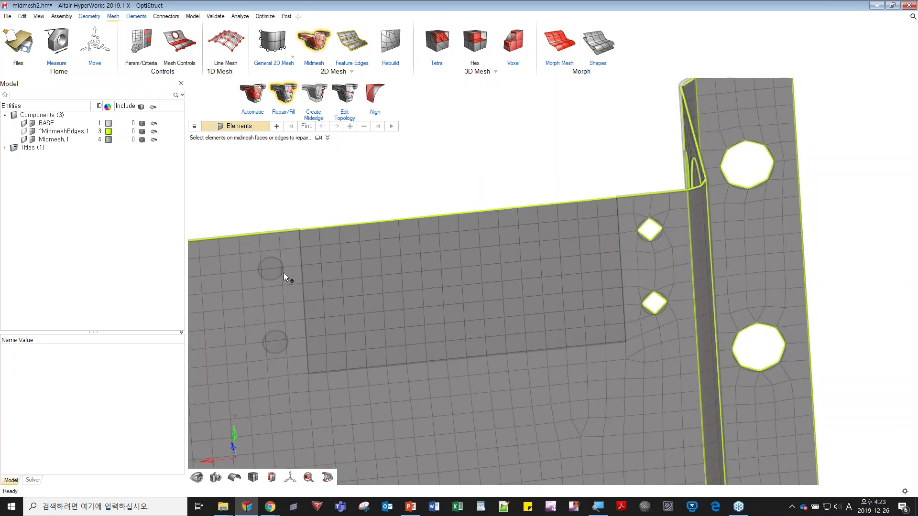
click(33, 122)
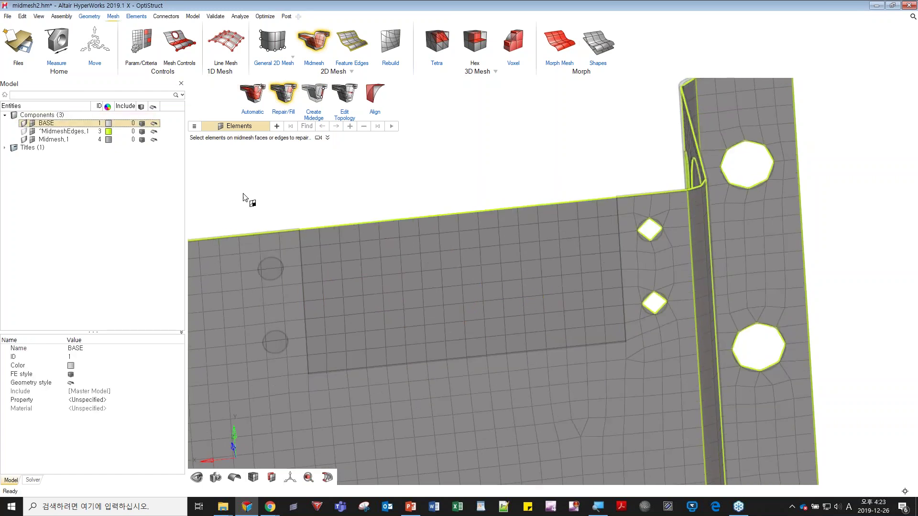
click(24, 123)
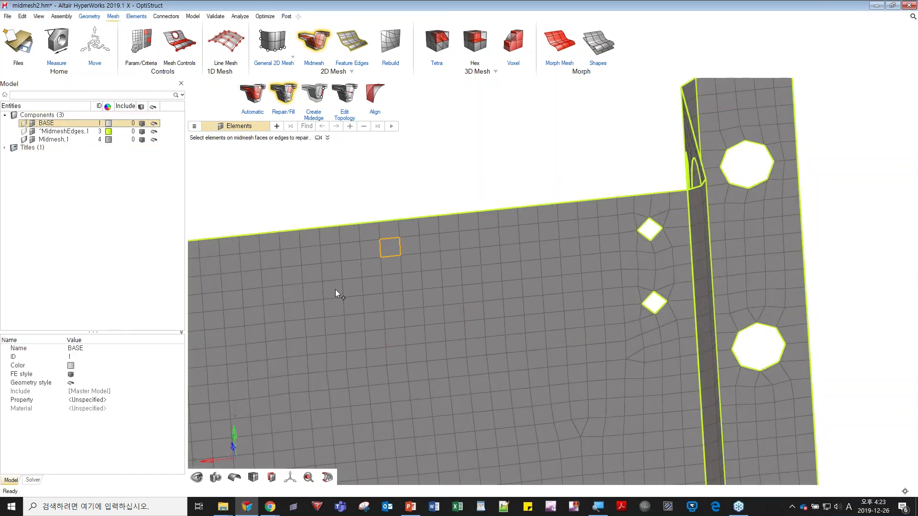
scroll(335, 291, down, 2)
right_drag(330, 295, 618, 251)
scroll(618, 251, down, 2)
right_drag(565, 281, 507, 297)
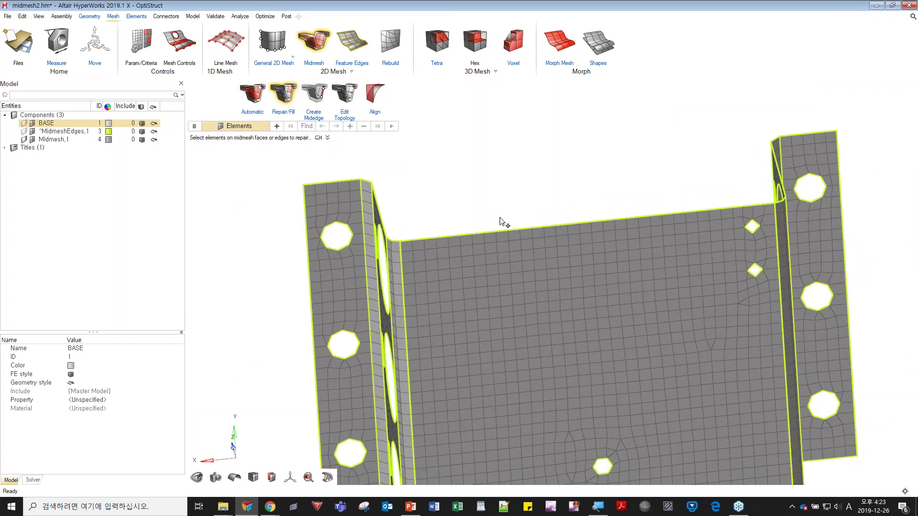
right_drag(506, 169, 382, 164)
scroll(382, 164, down, 2)
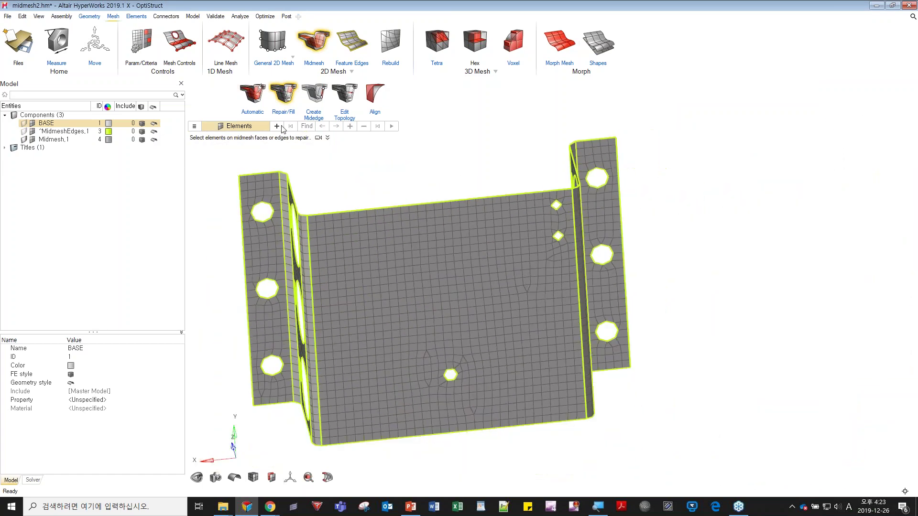
click(344, 93)
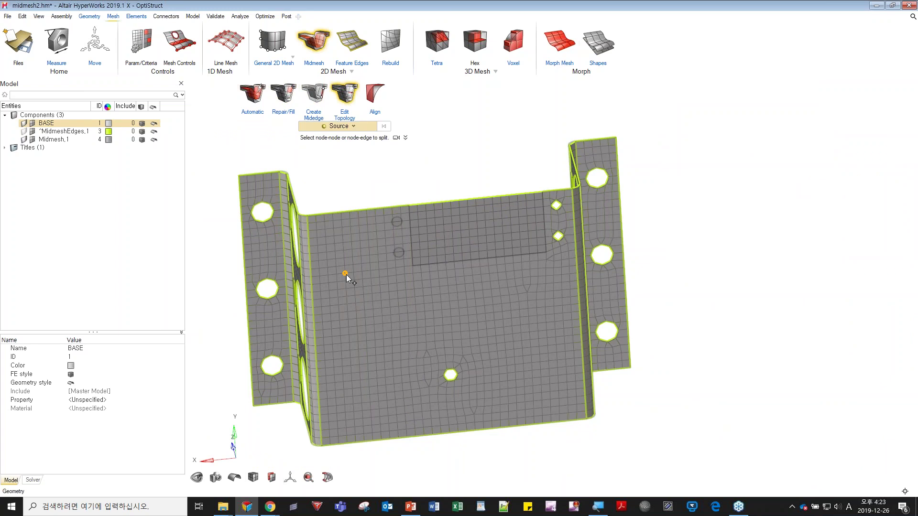
click(352, 129)
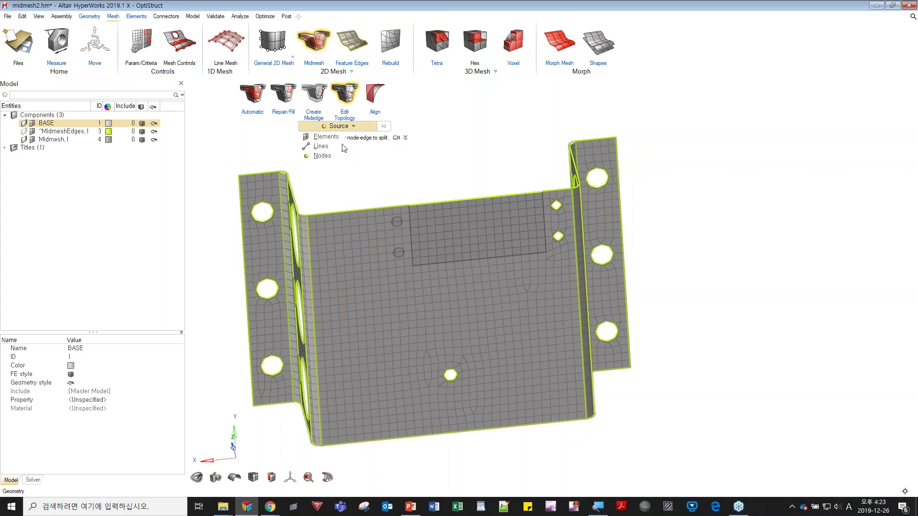
click(325, 137)
scroll(463, 296, up, 6)
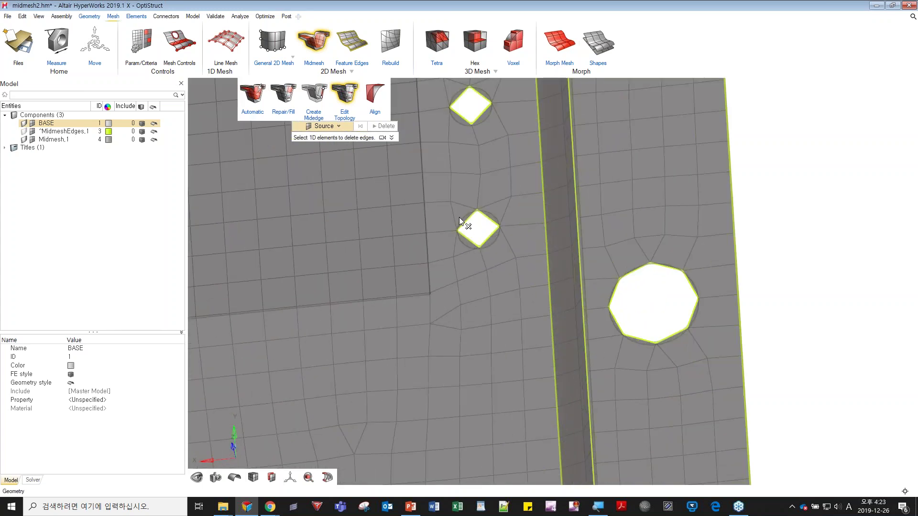
middle_drag(492, 278, 520, 323)
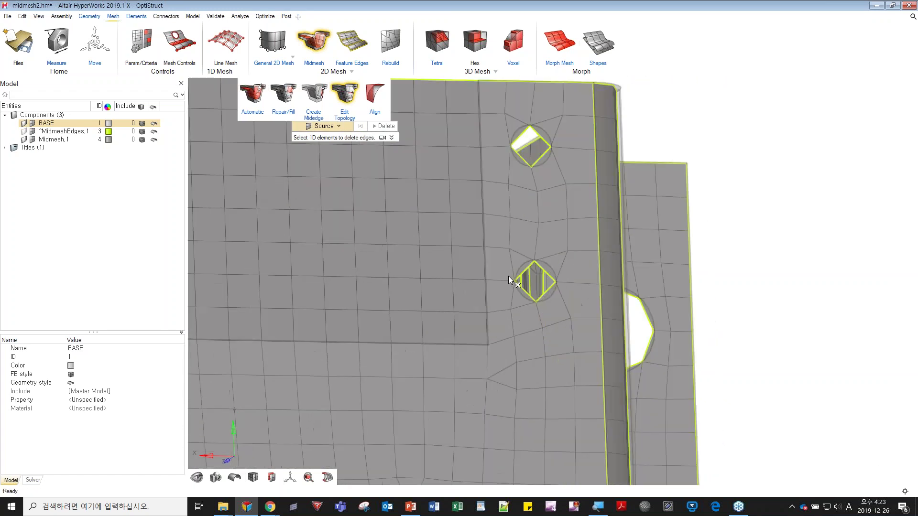
scroll(509, 276, up, 5)
middle_drag(460, 276, 436, 284)
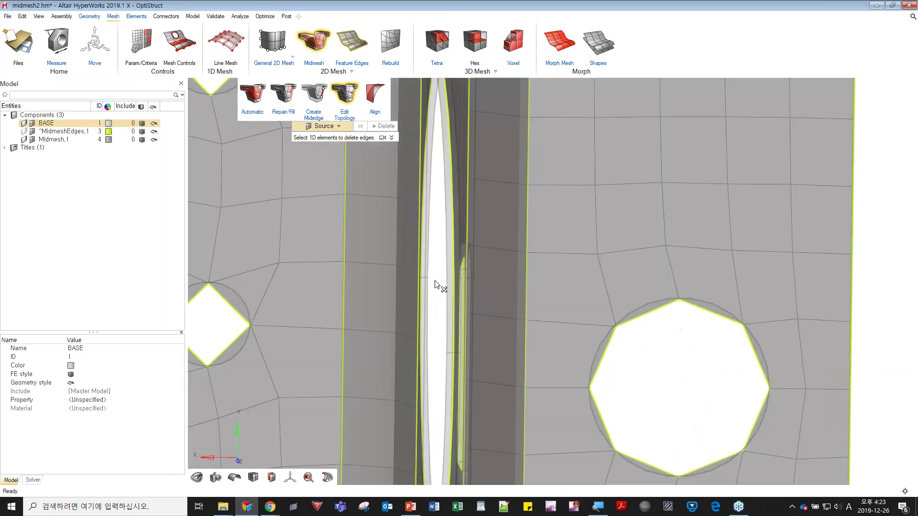
right_drag(505, 320, 719, 319)
click(408, 295)
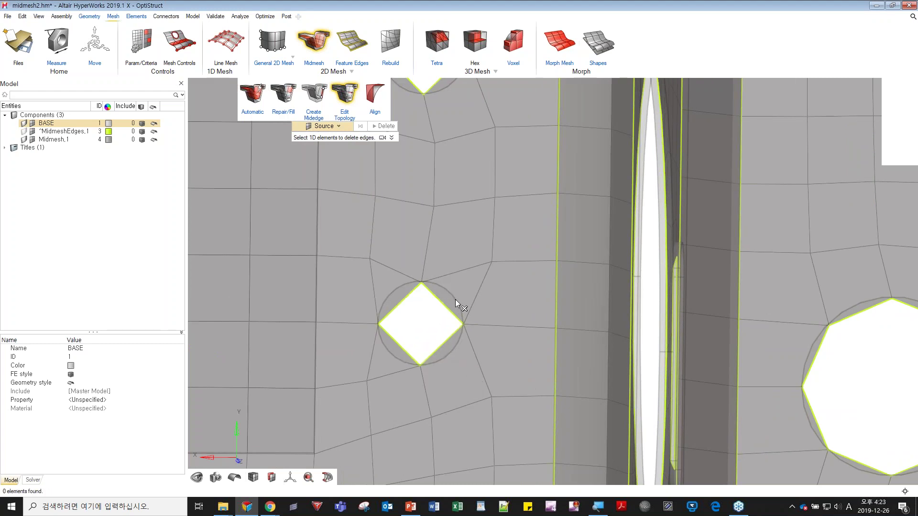
key(Escape)
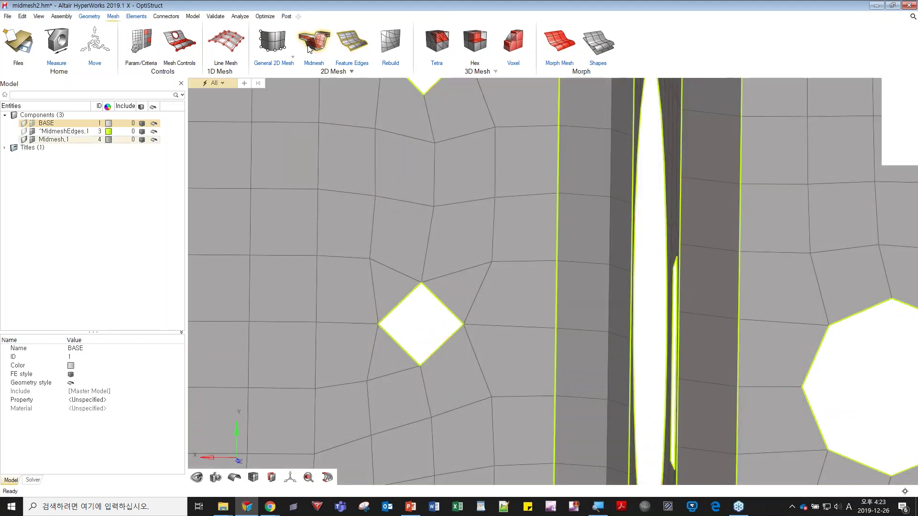
Step: Fill the two small diamond-shaped holes beside the filled notch, with the deletion of 1D edges after filling turned off
mouse_move(324, 51)
click(283, 93)
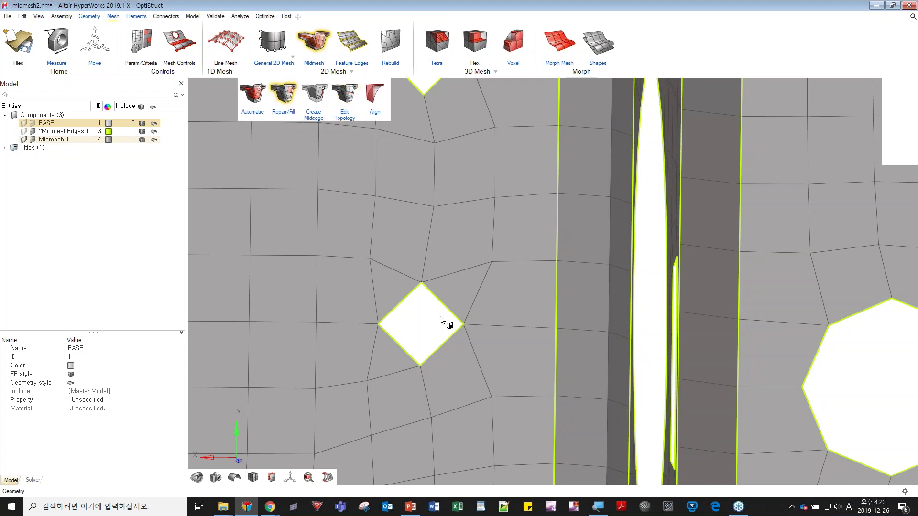
click(194, 127)
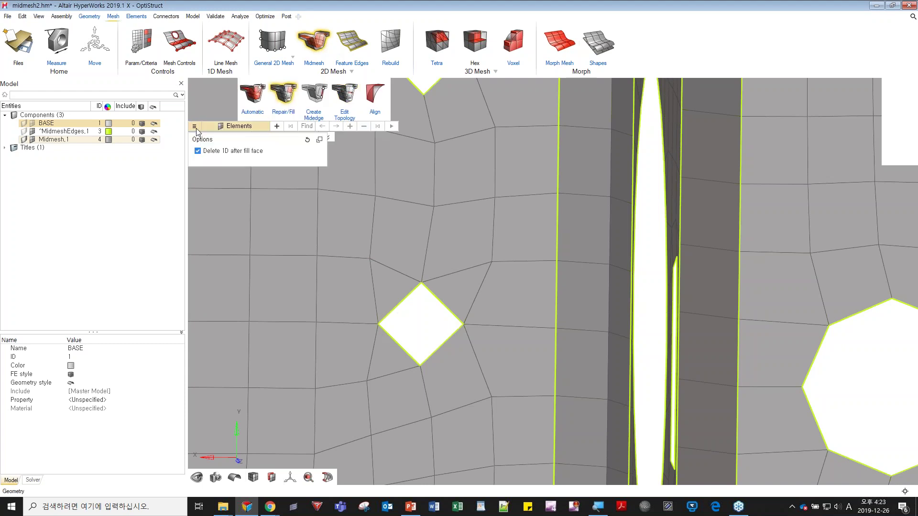
click(404, 303)
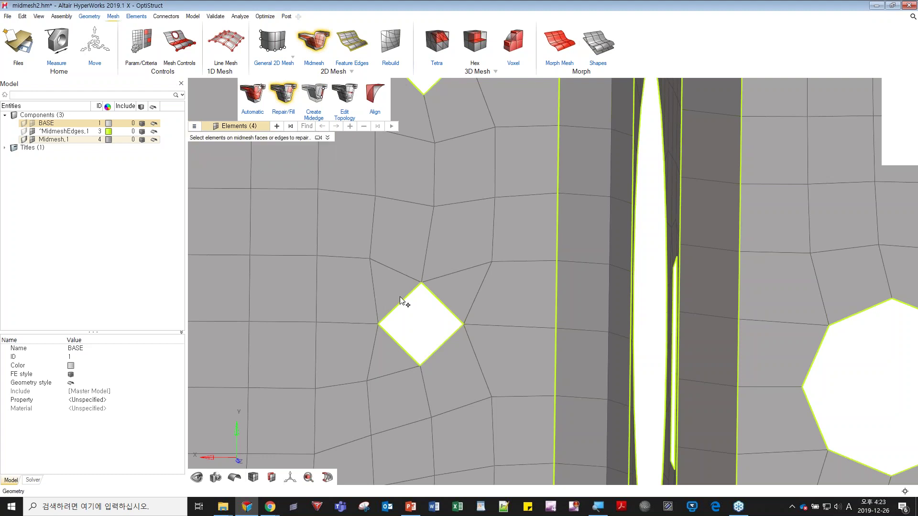
click(433, 311)
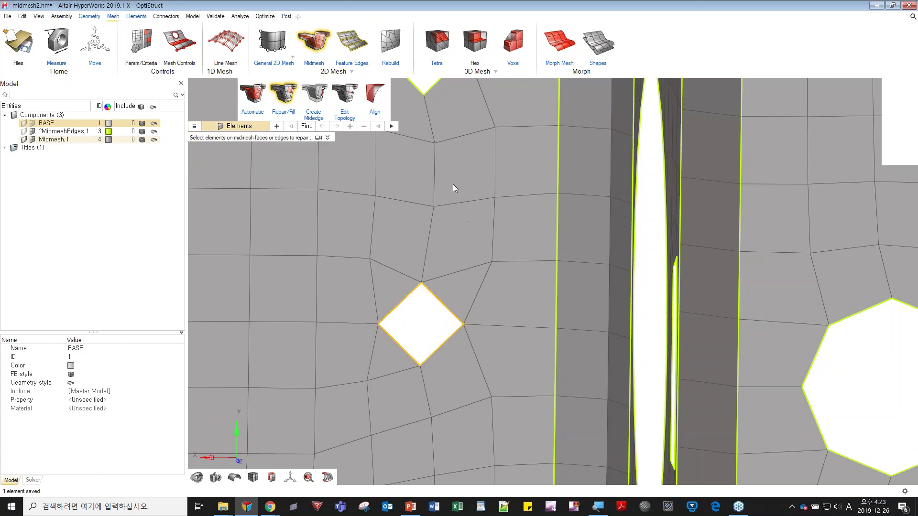
Step: Delete the remaining 1D edge elements around both filled diamond-shaped holes with Edit Topology
click(344, 96)
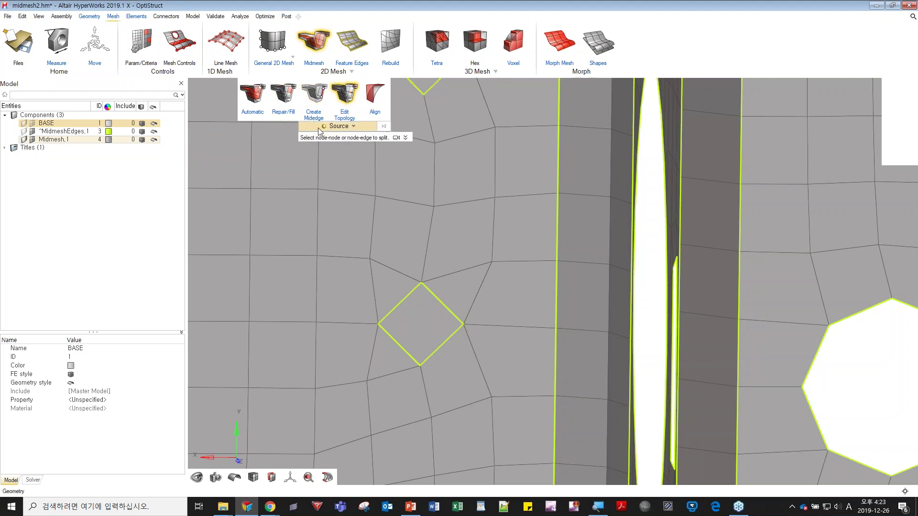
click(338, 126)
click(328, 139)
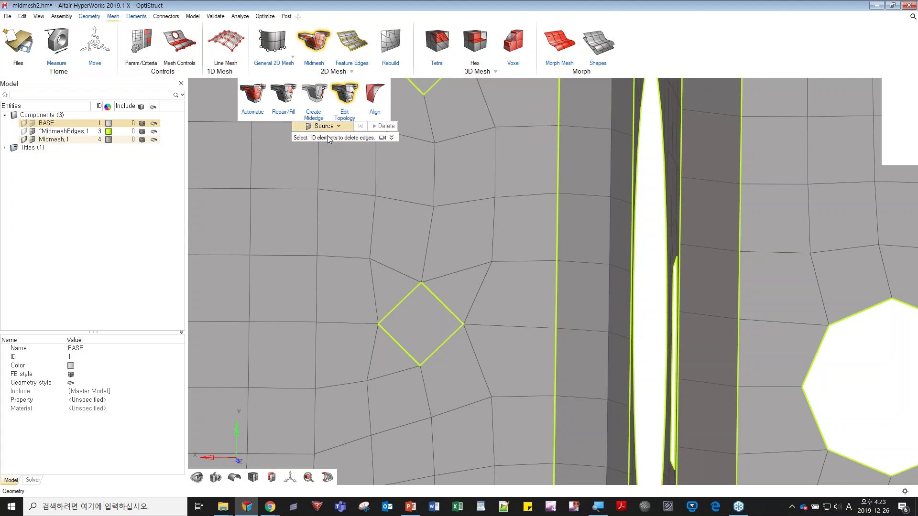
click(448, 314)
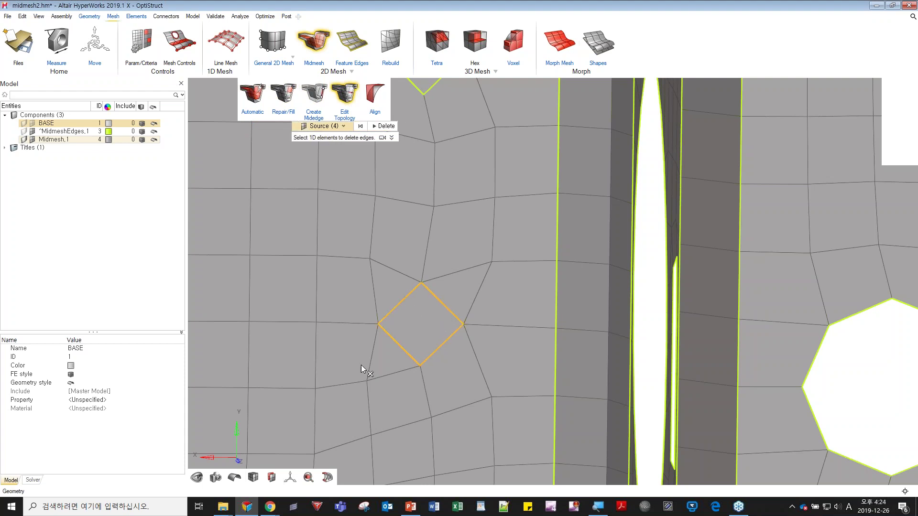
scroll(459, 201, down, 3)
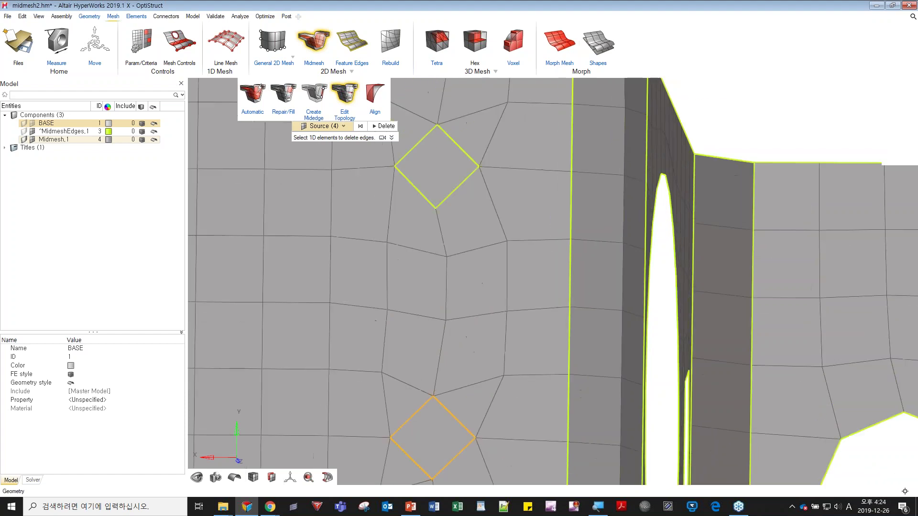
click(459, 201)
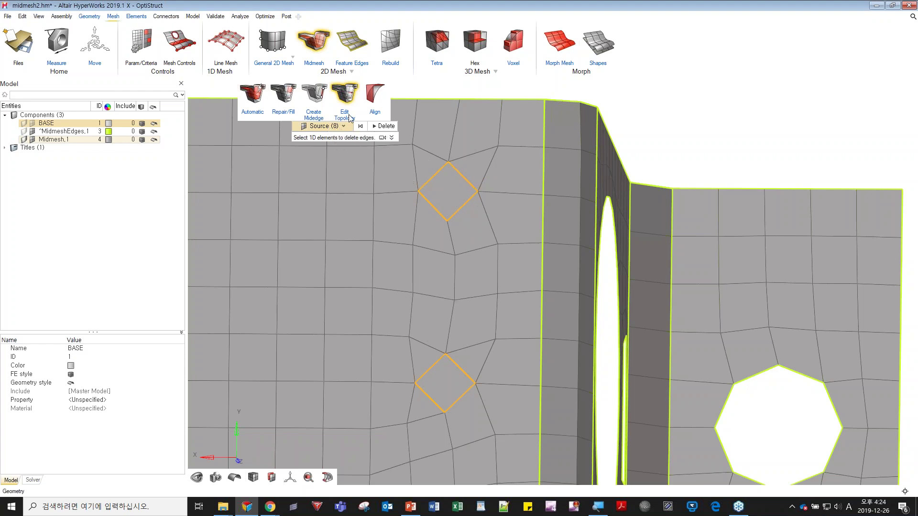
middle_click(403, 191)
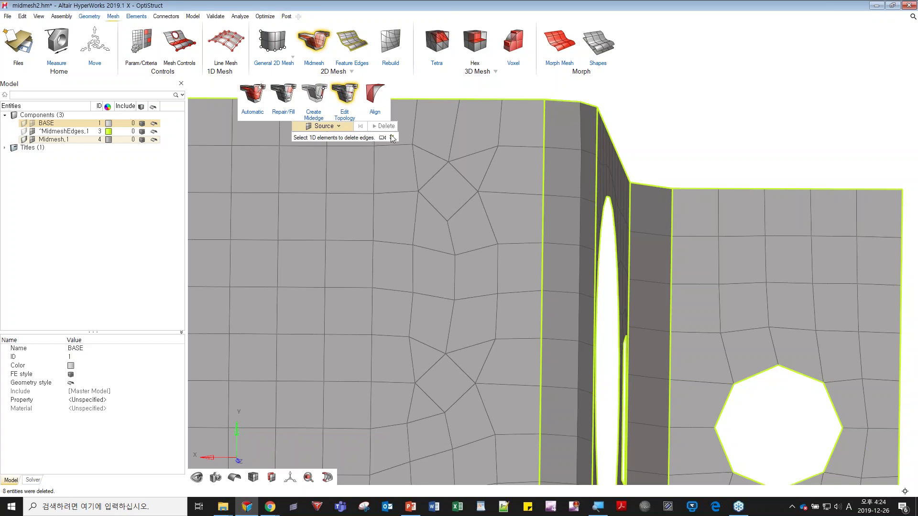
Step: Split the bracket's large flat face with an edge between a node on each of its two long fold lines
scroll(391, 321, down, 6)
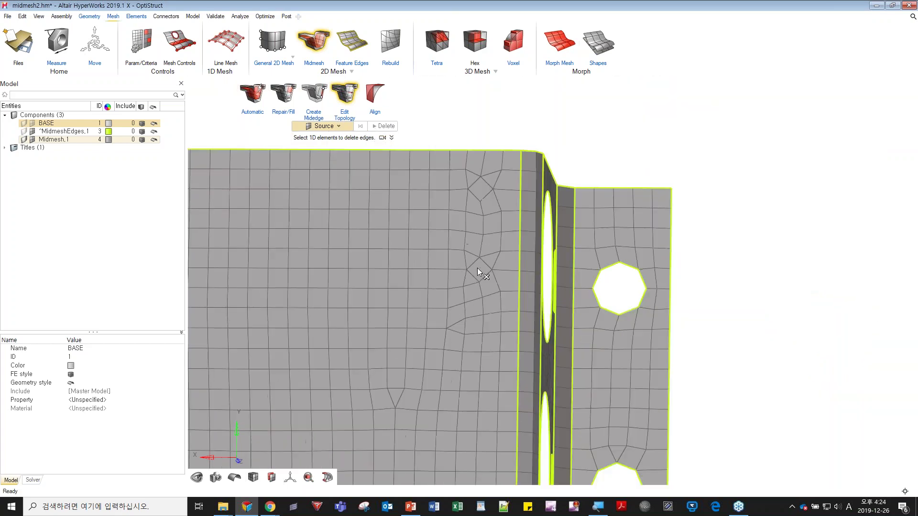
middle_drag(458, 314, 503, 288)
click(331, 131)
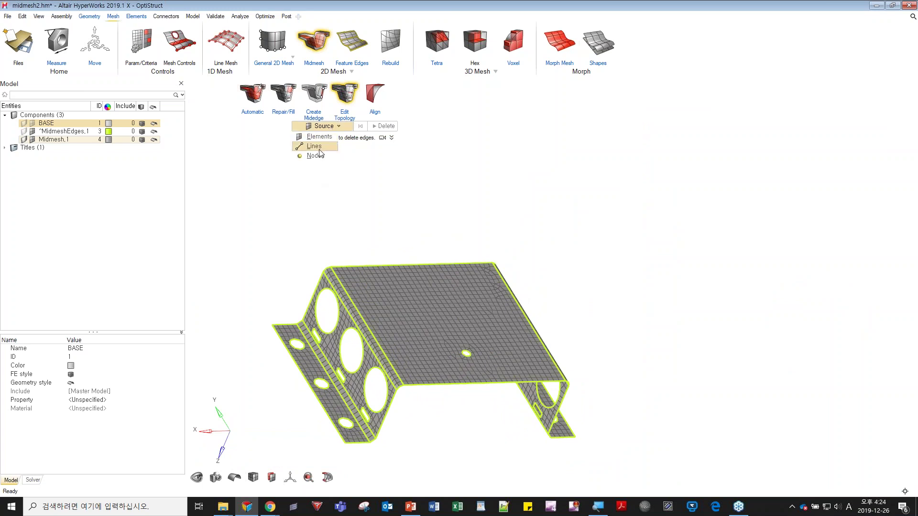
click(320, 159)
ctrl+right_drag(448, 319, 475, 273)
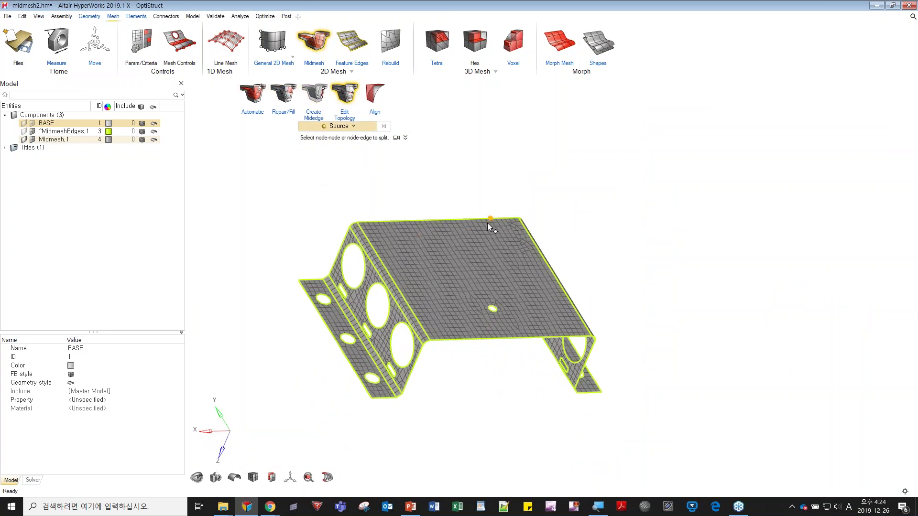
scroll(483, 217, up, 5)
middle_drag(552, 252, 366, 224)
click(354, 224)
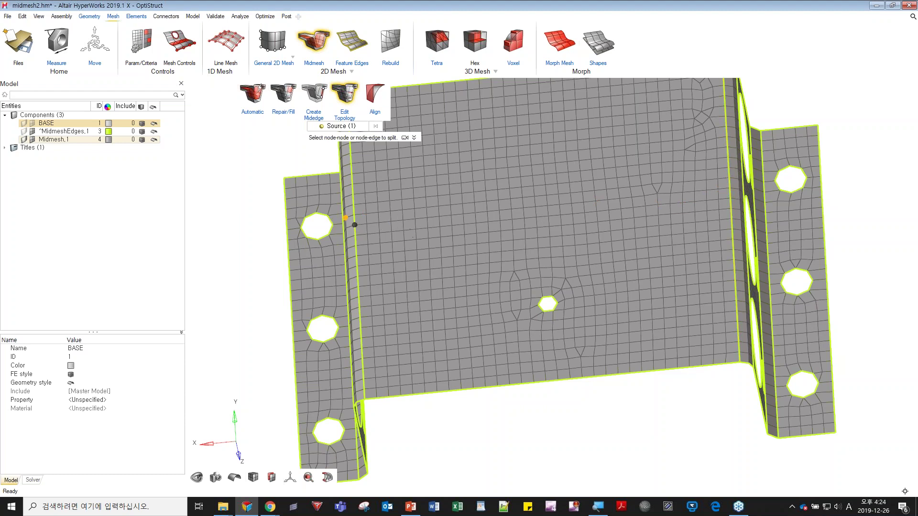
click(730, 228)
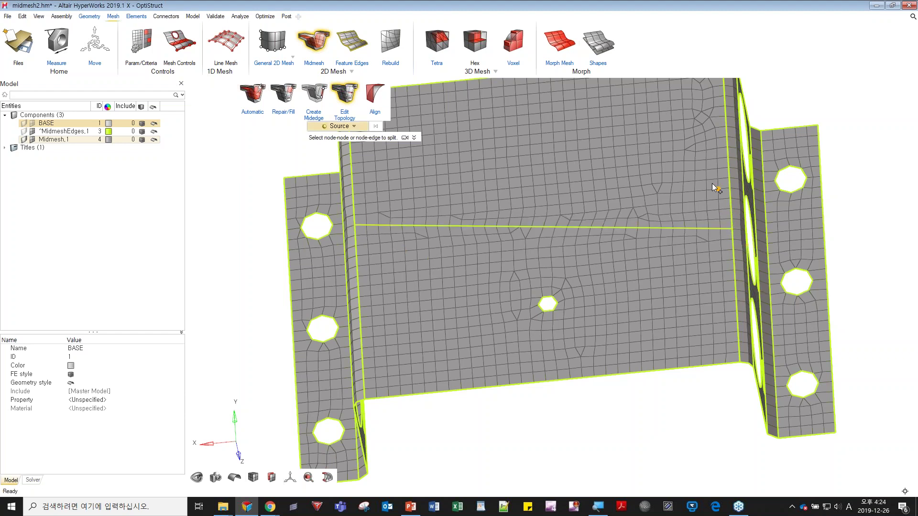
Step: Undo the split, try a node-to-edge split towards the opposite fold line, and cancel the selection
key(ctrl+z)
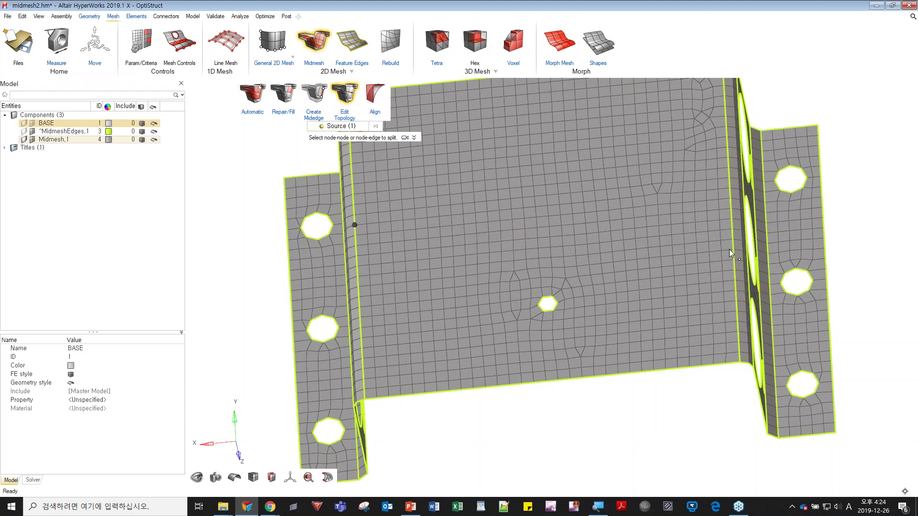
click(733, 260)
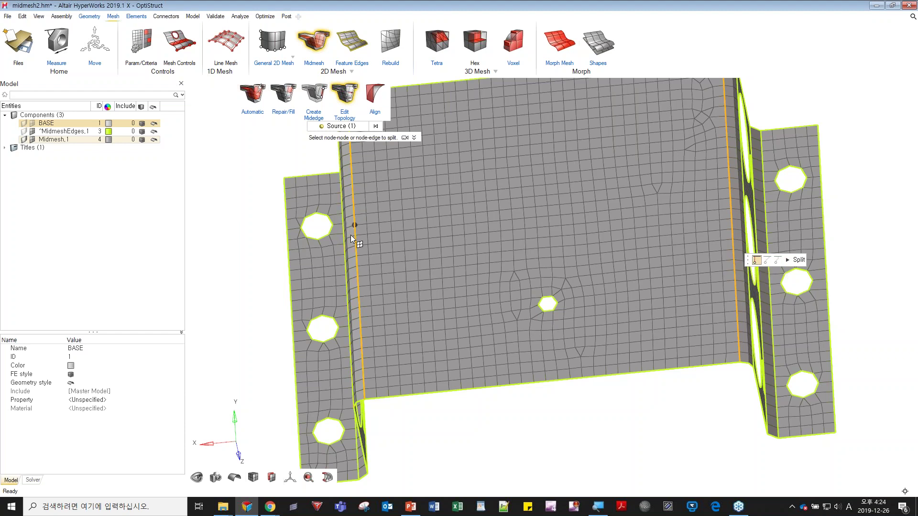
click(348, 220)
key(Escape)
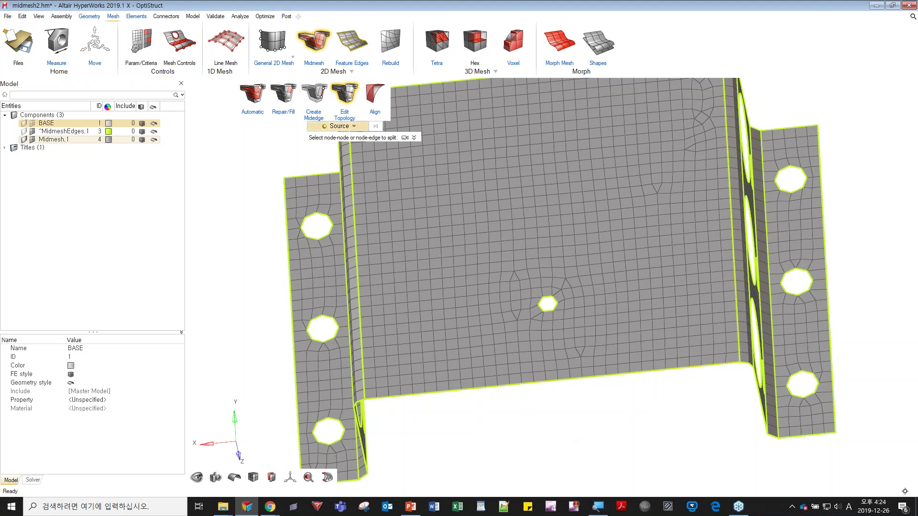
Step: Switch the Edit Topology source to Lines and watch the demonstration of imprinting lines onto elements
click(340, 126)
click(338, 161)
click(344, 138)
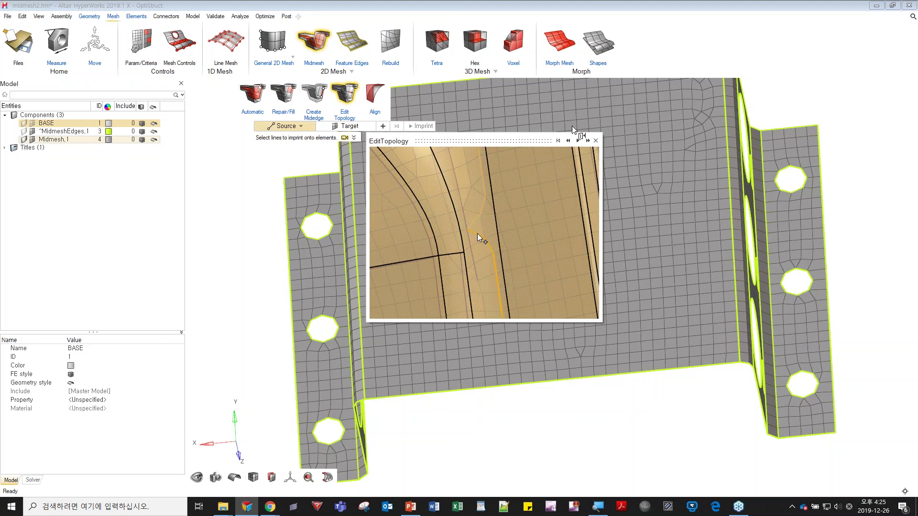
click(596, 140)
key(Escape)
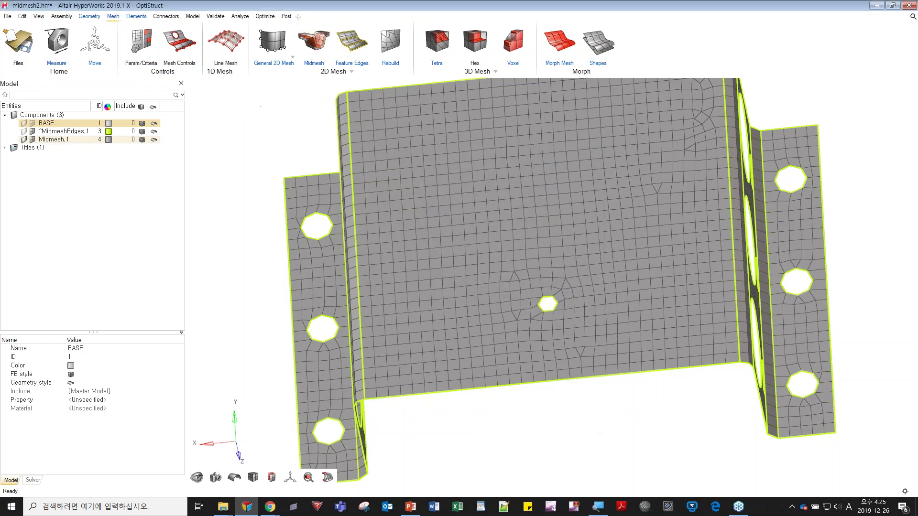
Step: Open the Midmesh Align tool, look through its offset and boundary node options, and watch its demonstration clip
right_drag(396, 219, 454, 231)
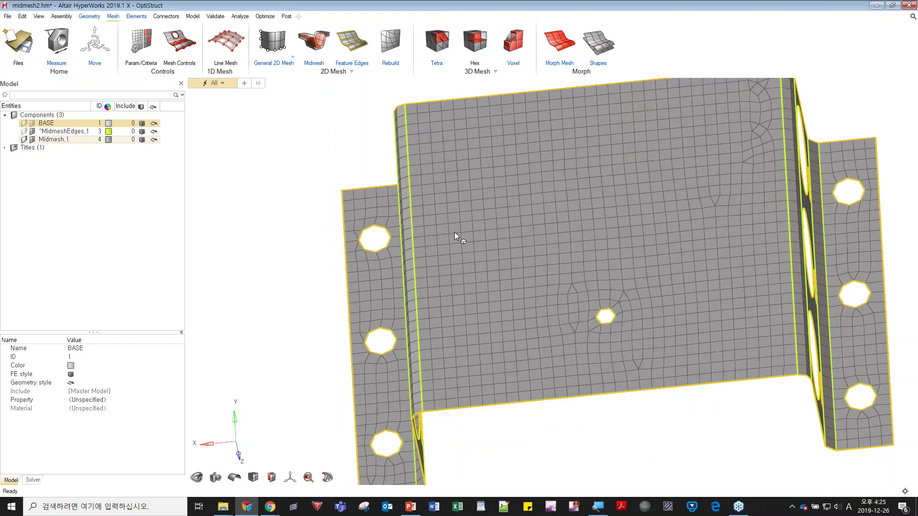
scroll(447, 231, down, 3)
middle_drag(440, 234, 421, 143)
click(313, 44)
click(375, 91)
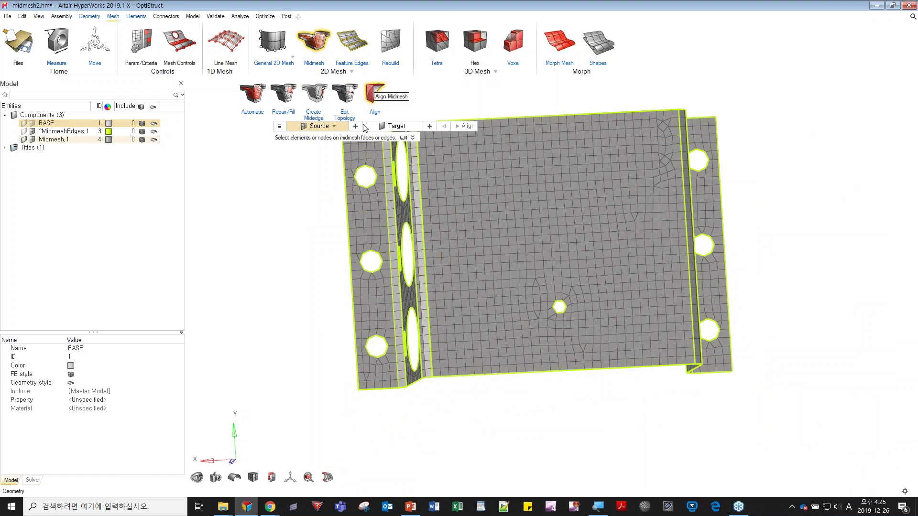
click(280, 126)
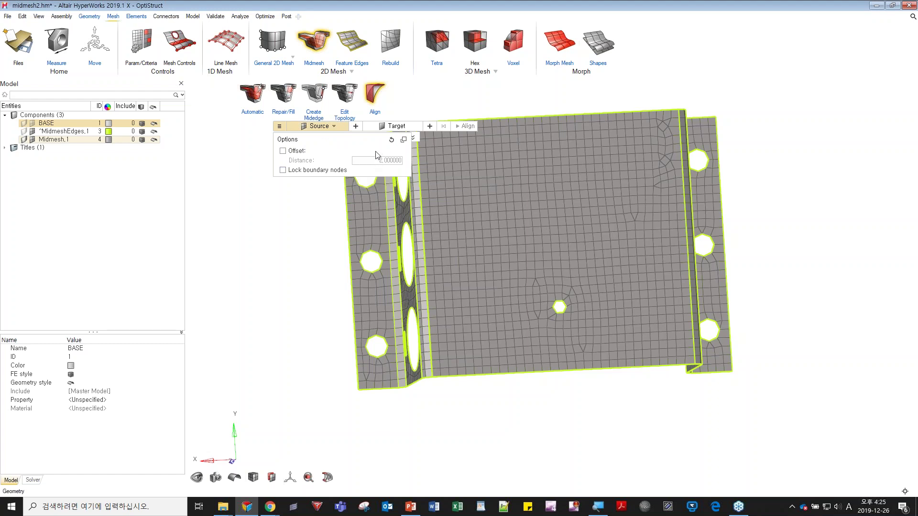
click(378, 109)
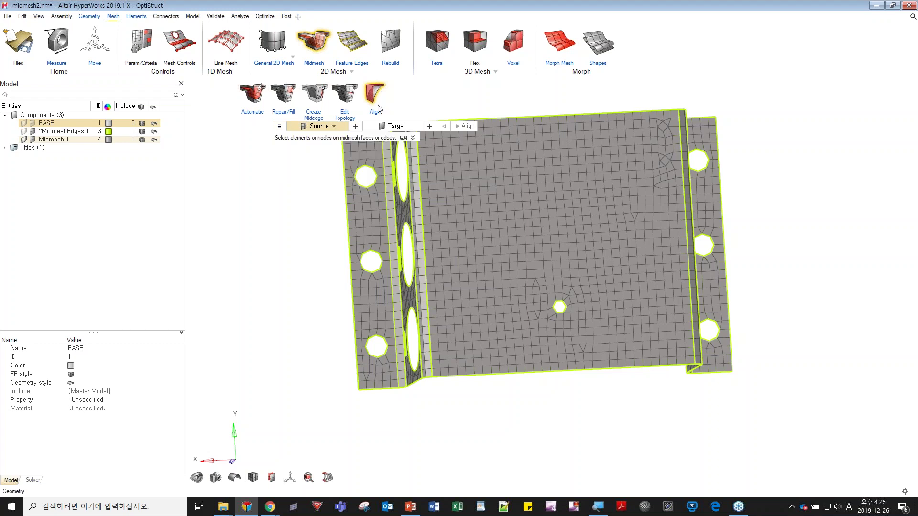
click(406, 139)
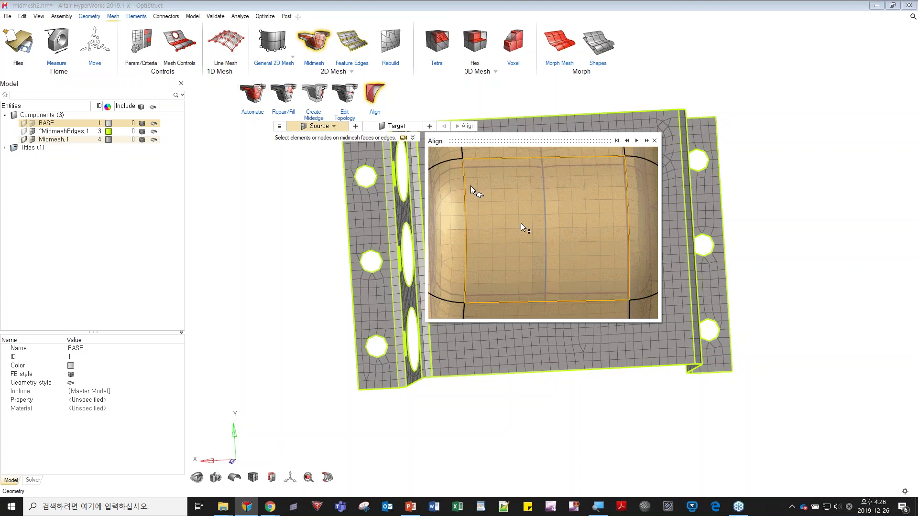
click(655, 141)
key(Escape)
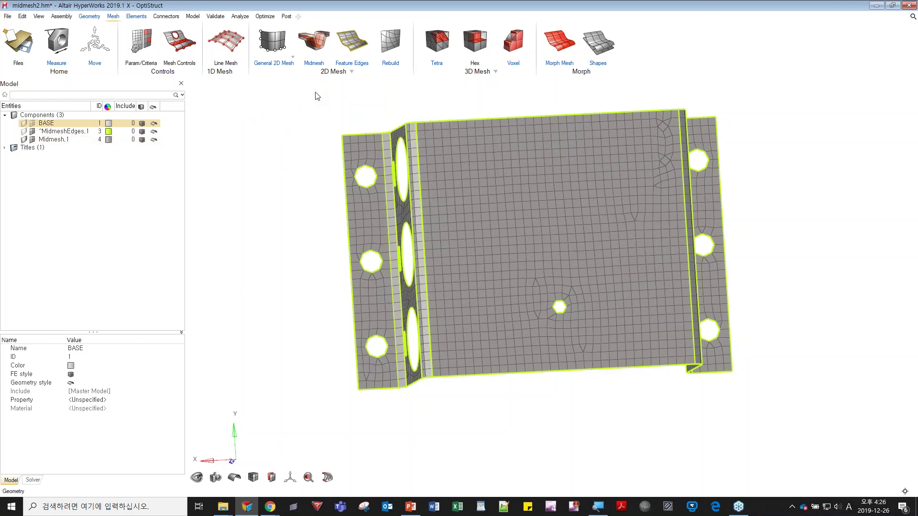
Step: Leave the Midmesh tools and start a new, empty model
click(320, 48)
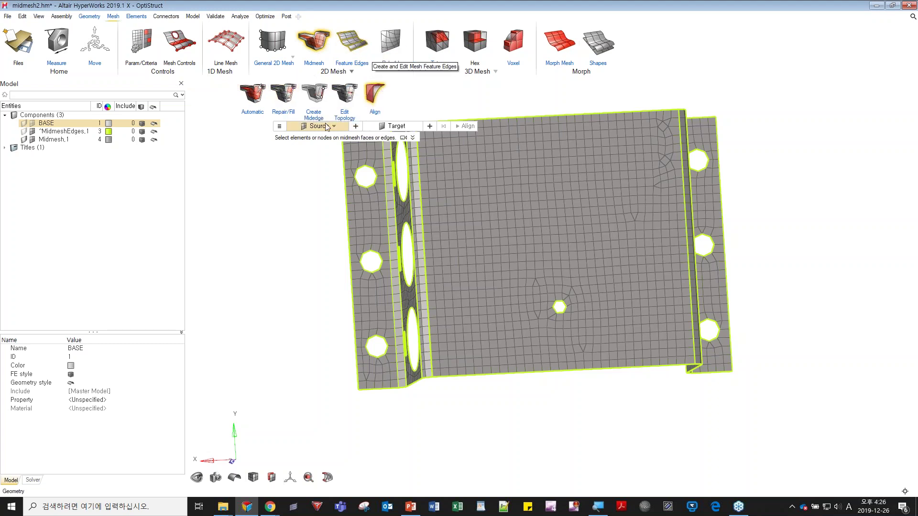
key(Escape)
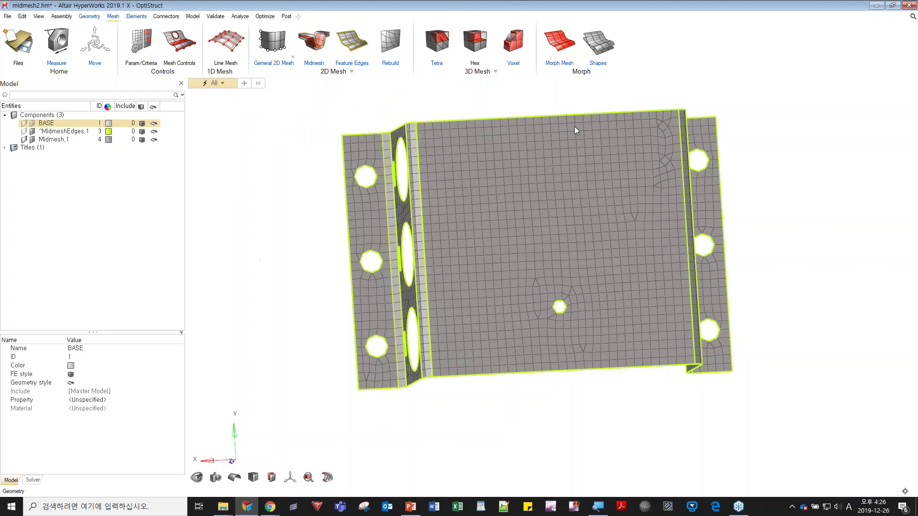
click(7, 36)
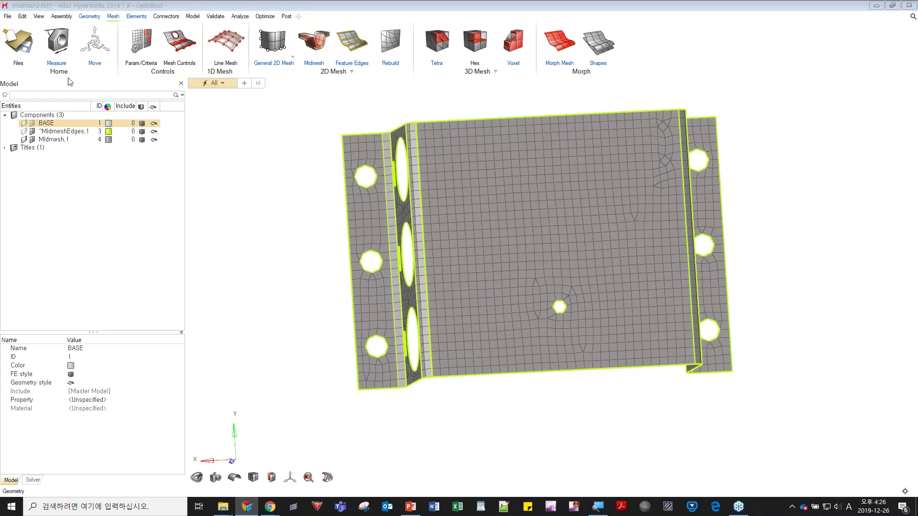
click(99, 95)
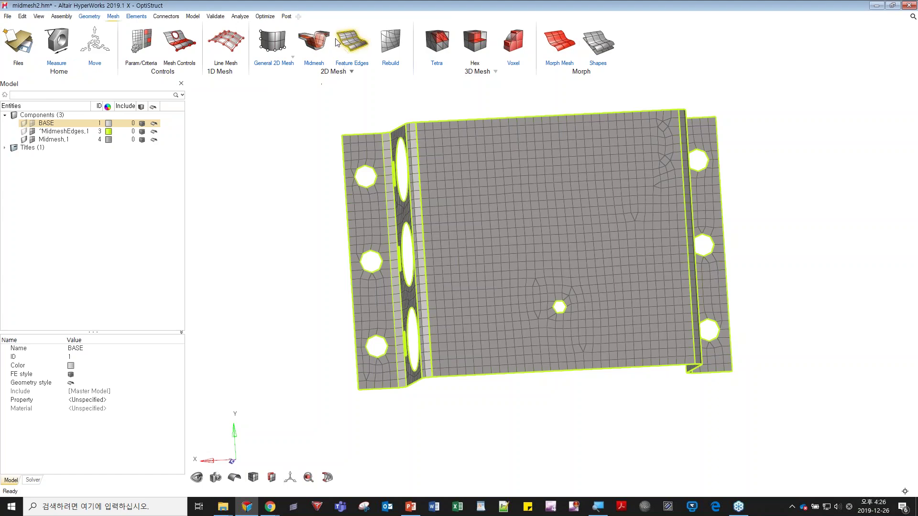
Step: Switch to the PowerPoint presentation and show slide 8 on the Midmesh Edit Topology options
click(876, 5)
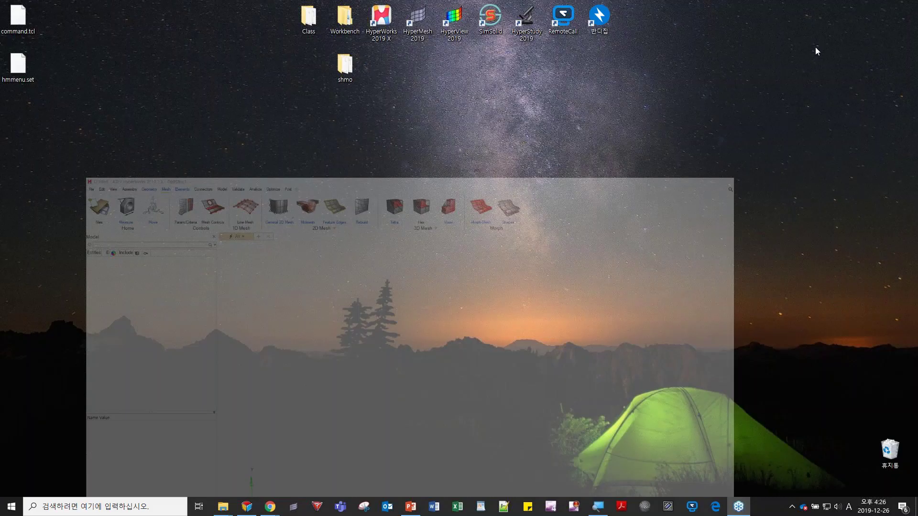
click(411, 507)
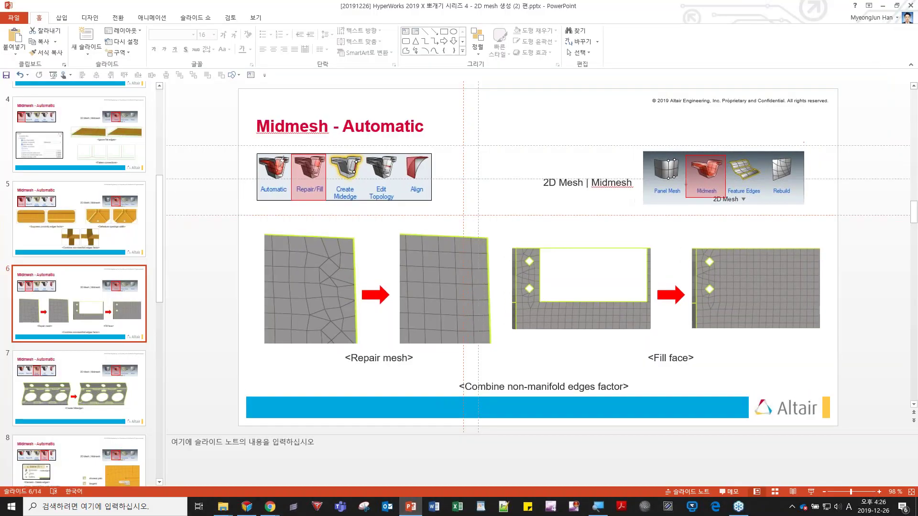
scroll(89, 425, down, 1)
scroll(88, 424, down, 1)
click(69, 371)
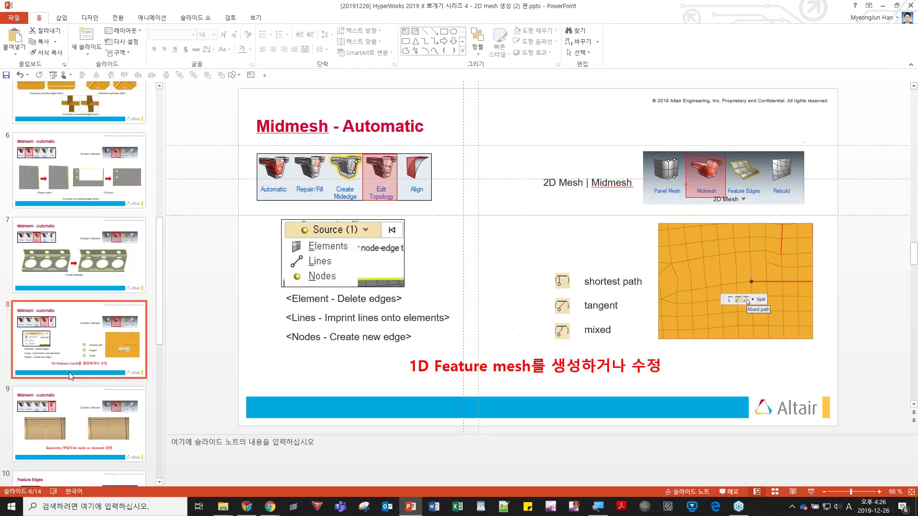
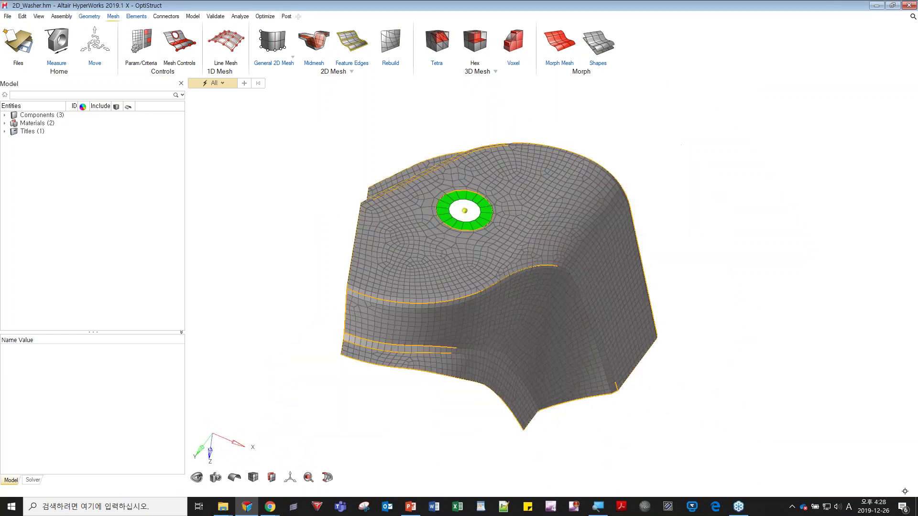
Step: Expand the 2D_Washer model's components and toggle the geometry and mesh display of the Middle Surface component
click(4, 115)
click(23, 131)
click(32, 131)
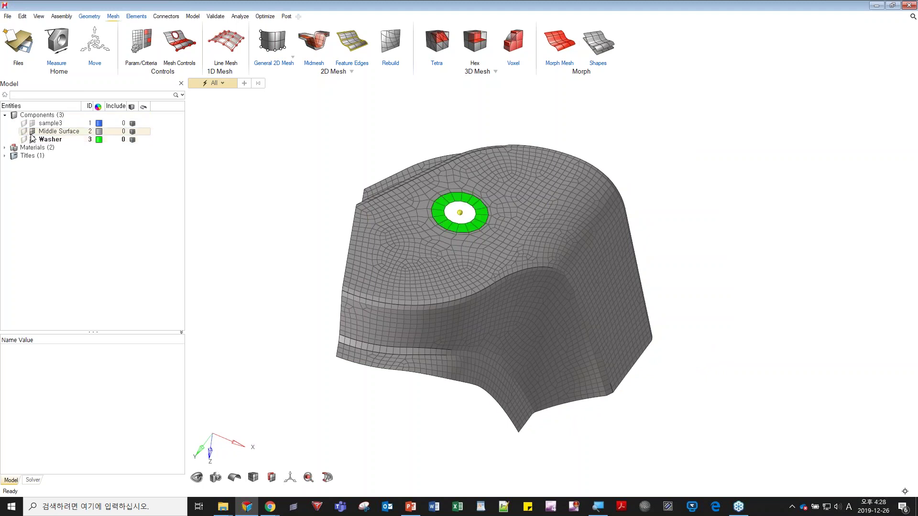
Step: Open the Feature Edges Create tool and watch its demonstration clip
click(363, 41)
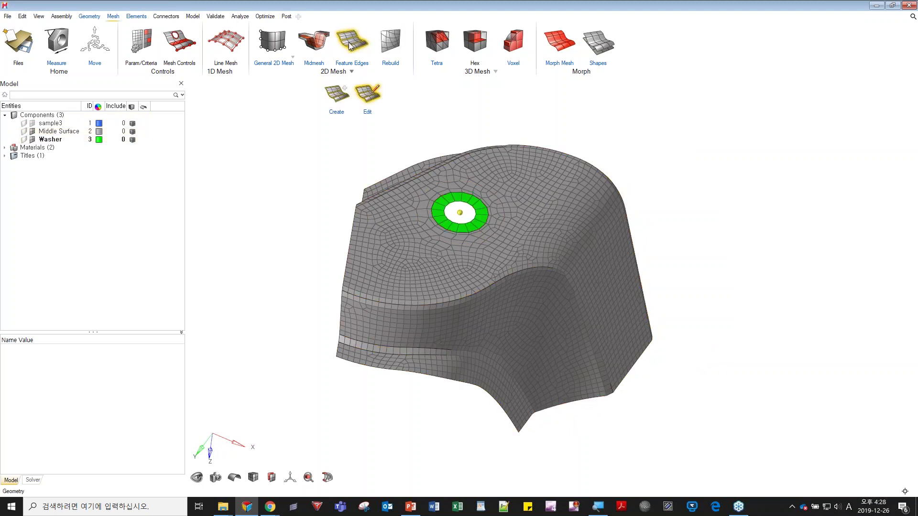
click(337, 95)
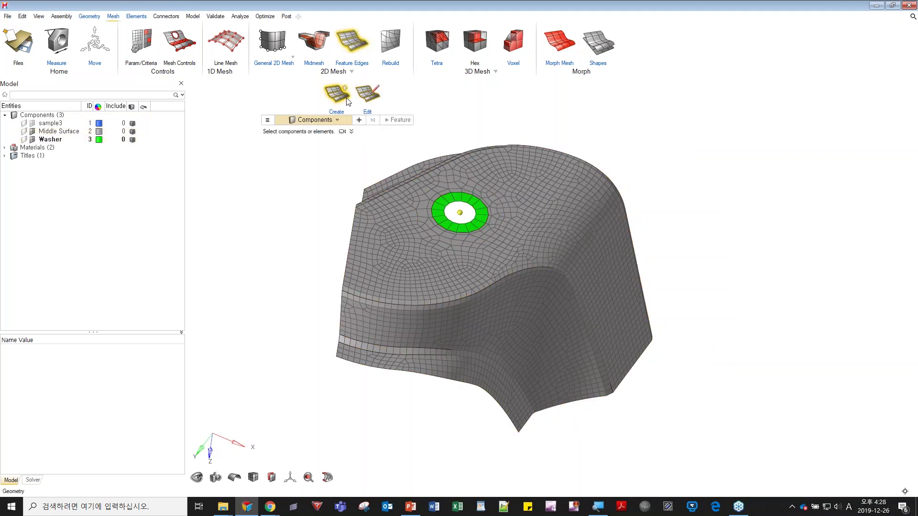
mouse_move(342, 132)
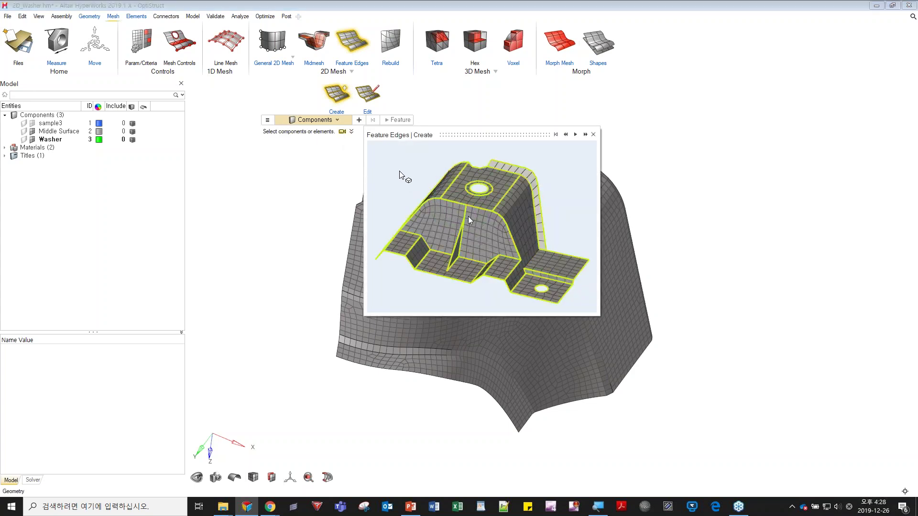
click(593, 134)
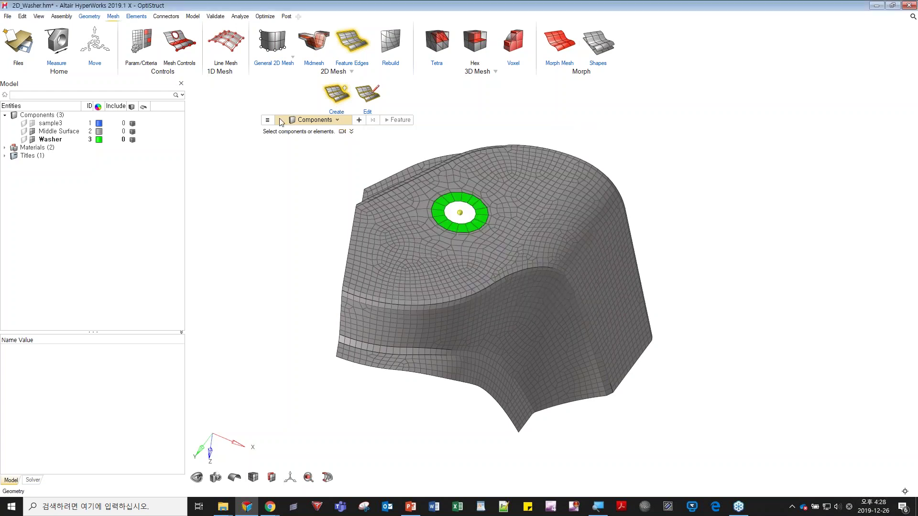
Step: Create feature edges as plot elements on both displayed components, with a feature angle of 30 and the Connected method
click(268, 121)
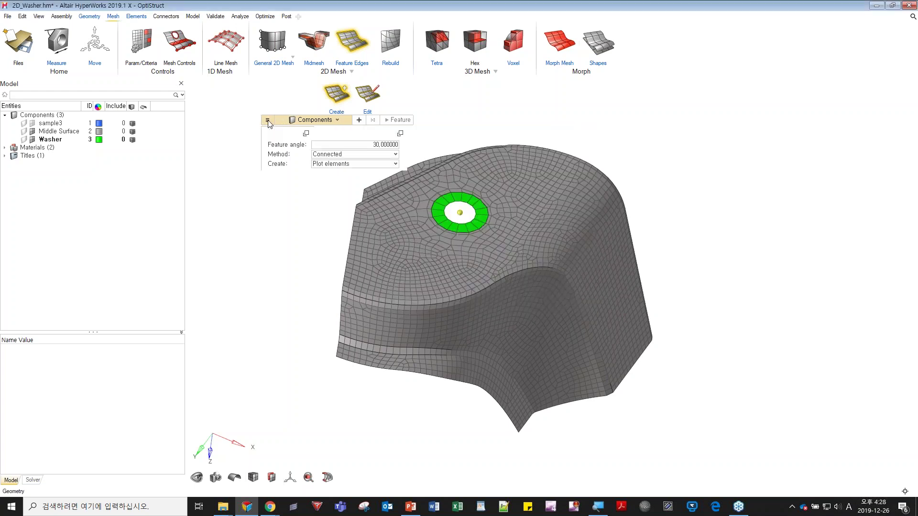
click(434, 252)
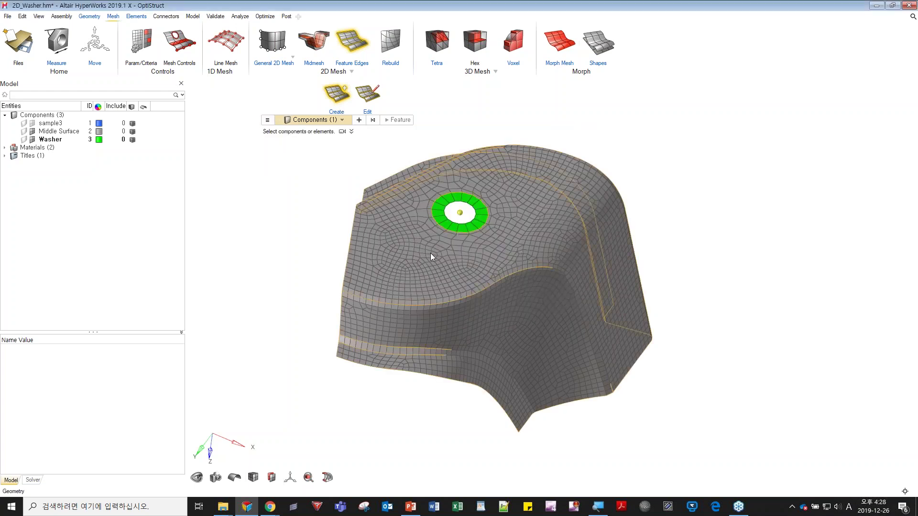
click(268, 120)
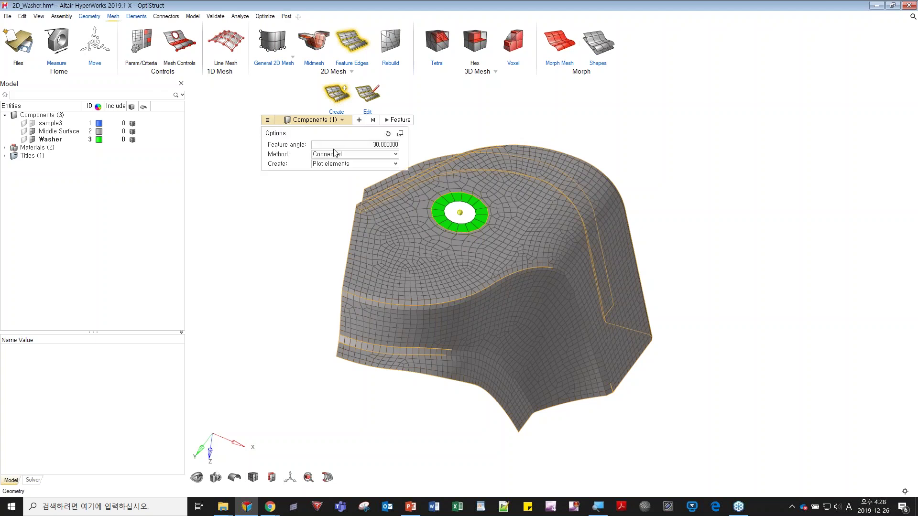
click(377, 144)
click(333, 164)
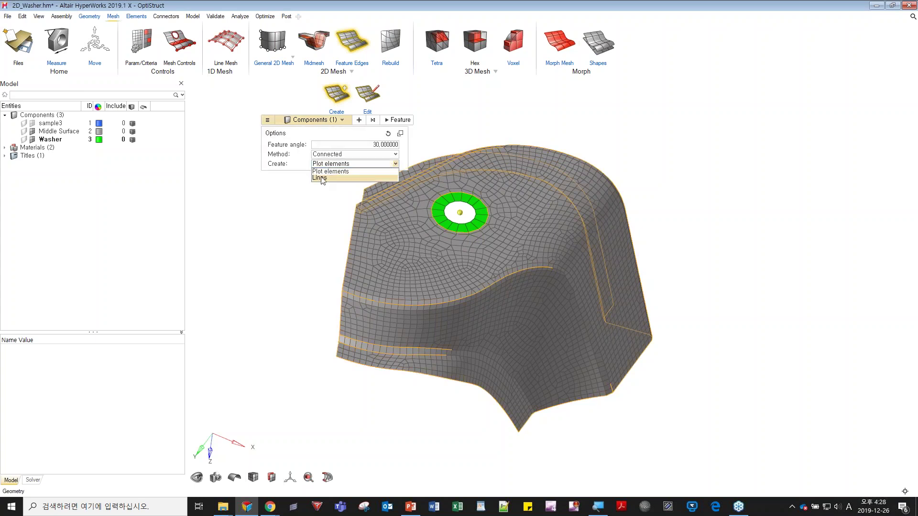
click(337, 172)
drag(704, 137, 328, 428)
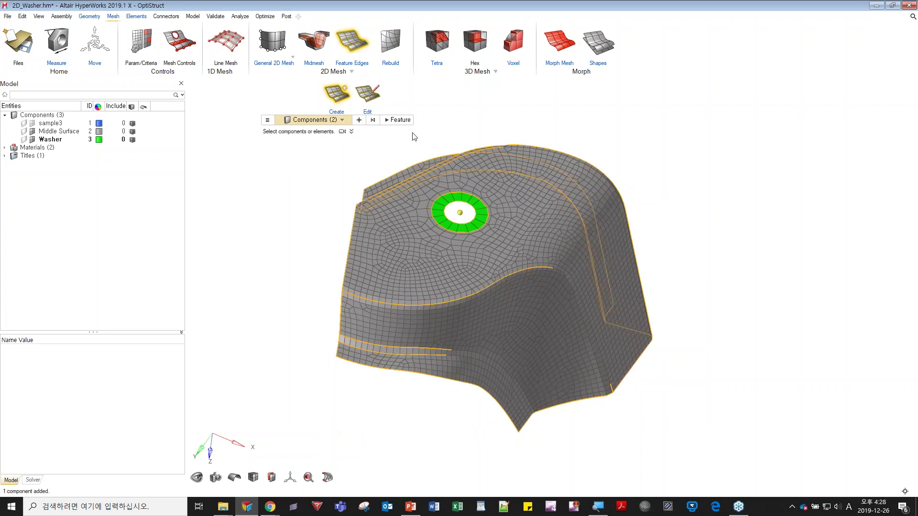
click(398, 120)
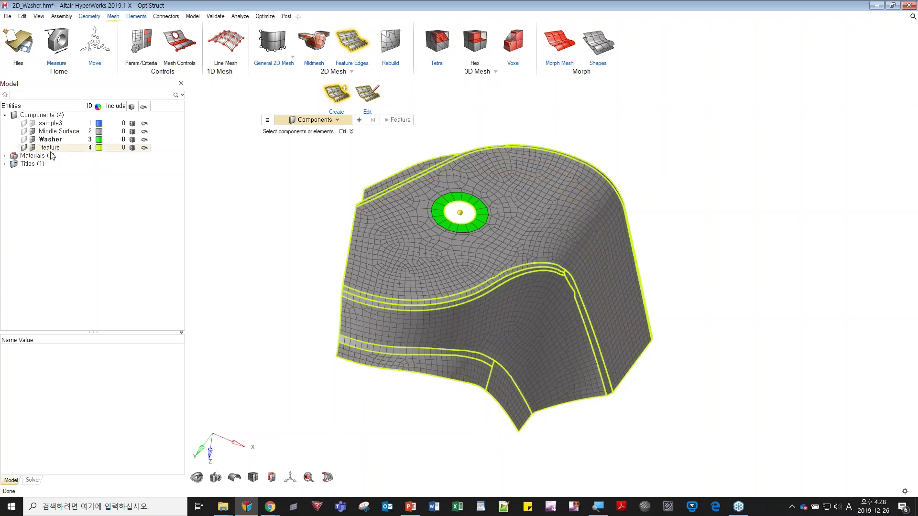
Step: Hide and redisplay the ^feature component's elements, and examine the feature edges around the part
click(31, 146)
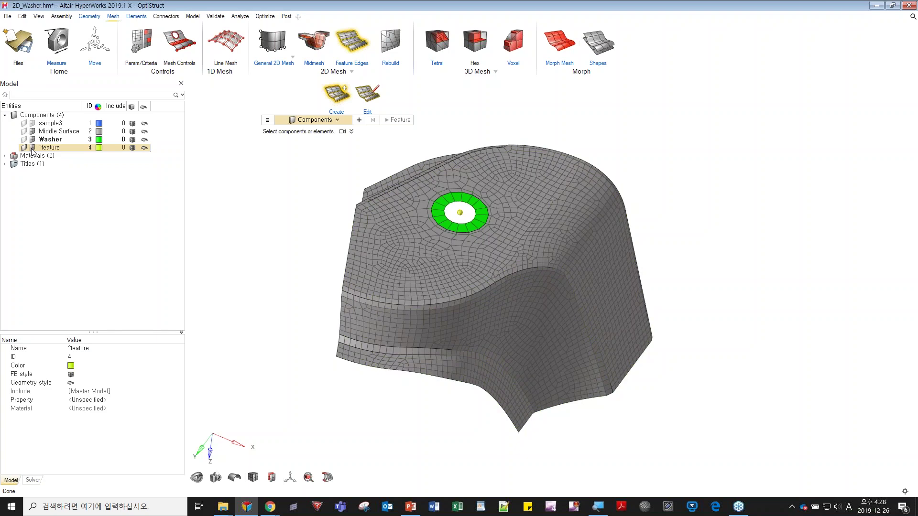
right_drag(464, 255, 439, 211)
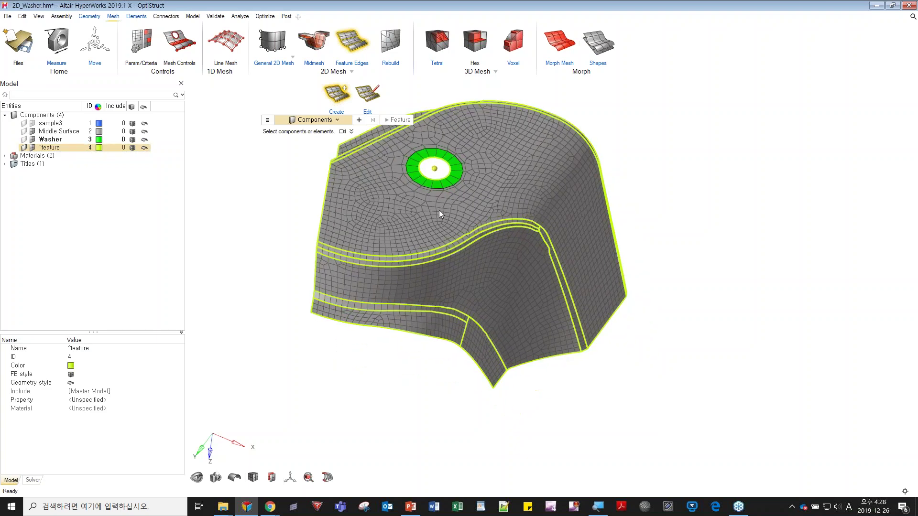
middle_drag(439, 211, 436, 209)
right_drag(437, 209, 449, 305)
middle_drag(449, 305, 452, 294)
right_drag(452, 294, 495, 313)
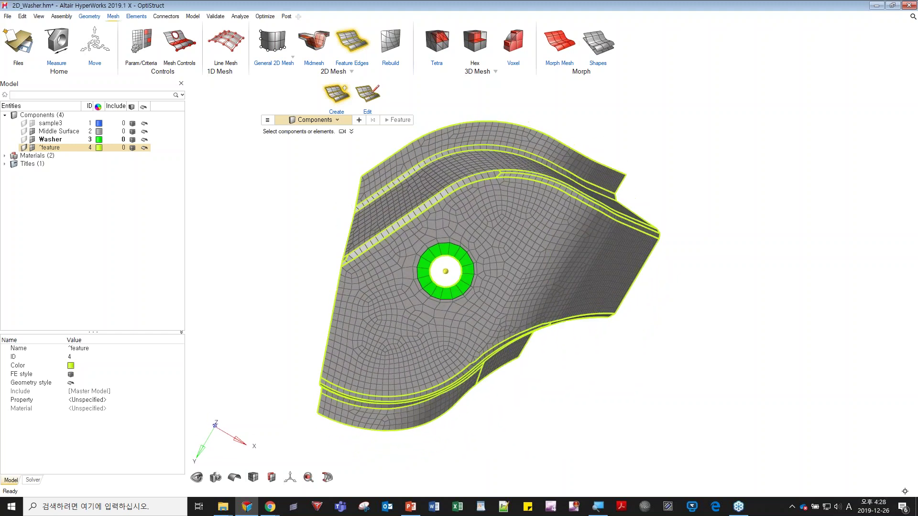
Step: Start editing the feature edges and set the selection method to Node Path
click(367, 95)
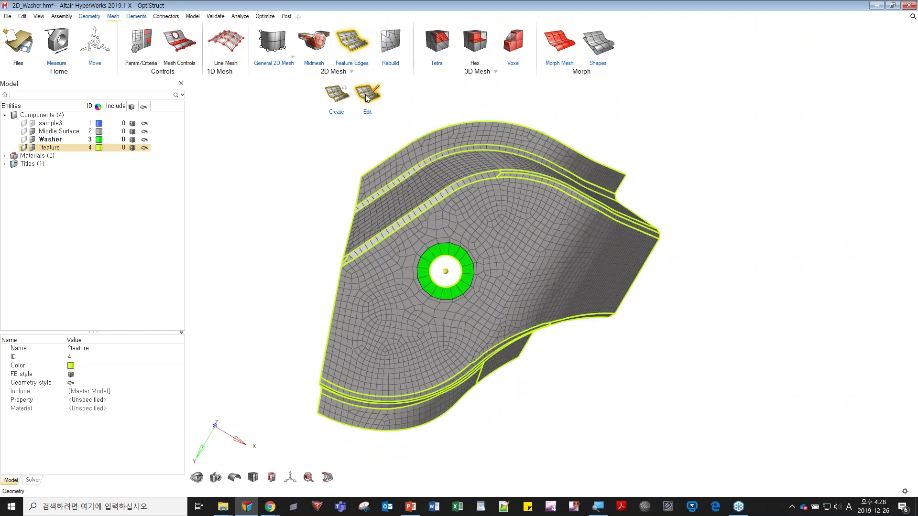
click(309, 121)
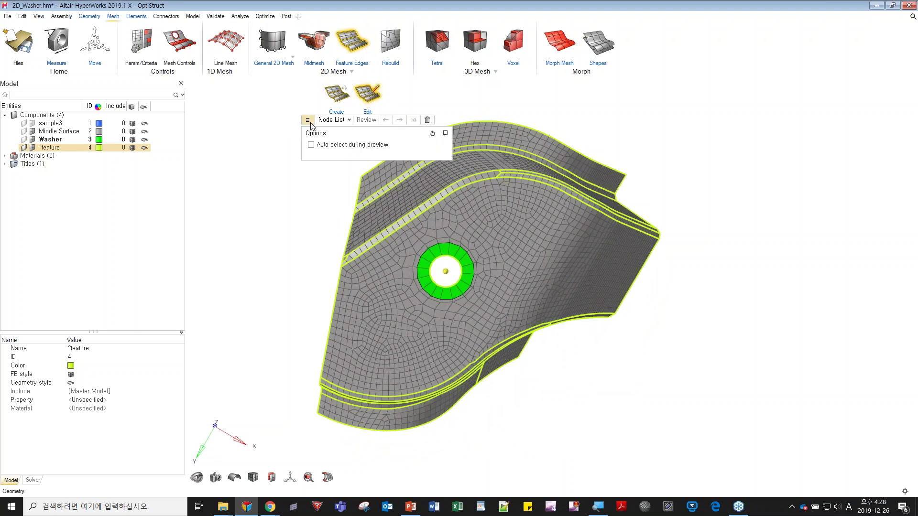
click(309, 121)
click(335, 120)
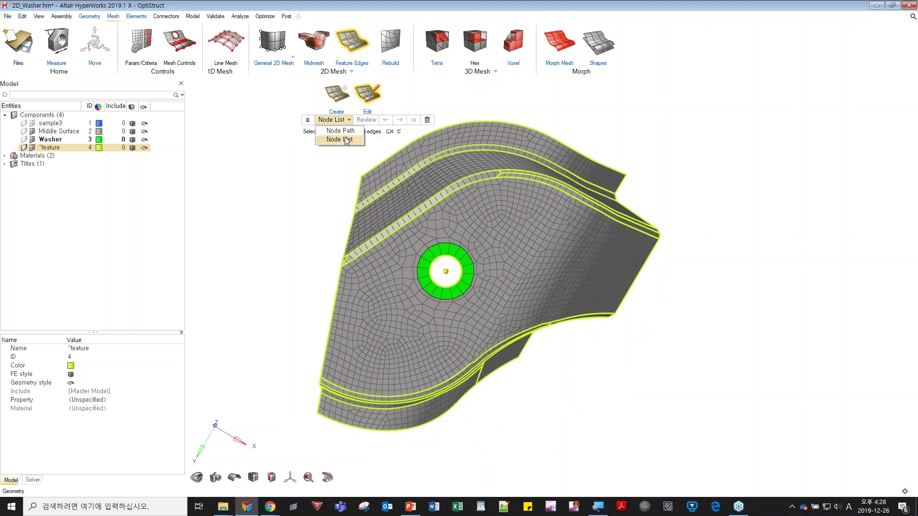
click(352, 132)
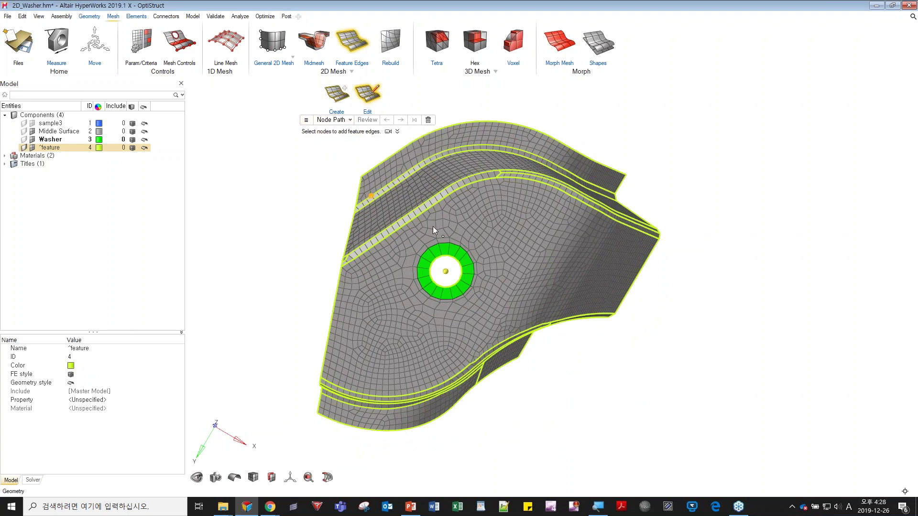
Step: Add feature edges along a closed node path around the outer circumference of the green washer ring
right_drag(433, 273, 476, 224)
scroll(478, 221, up, 4)
right_drag(557, 261, 620, 316)
middle_drag(566, 245, 545, 218)
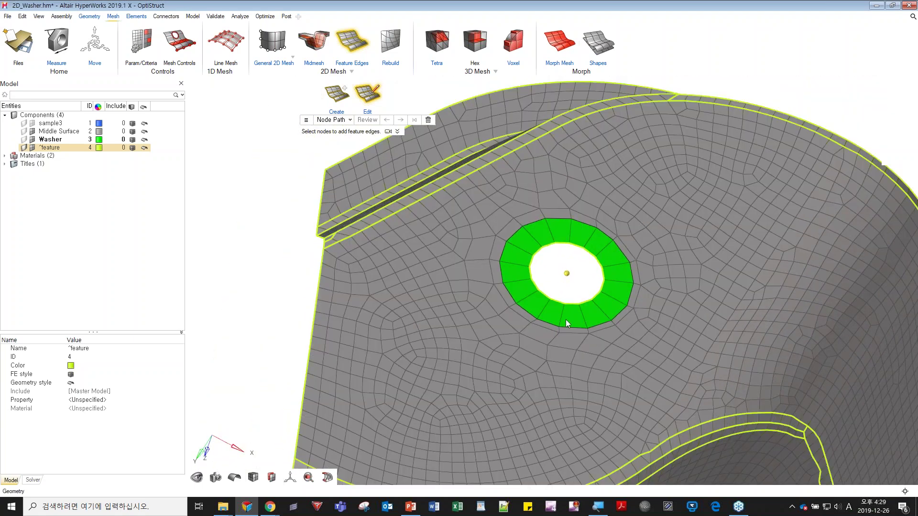
click(545, 219)
click(631, 283)
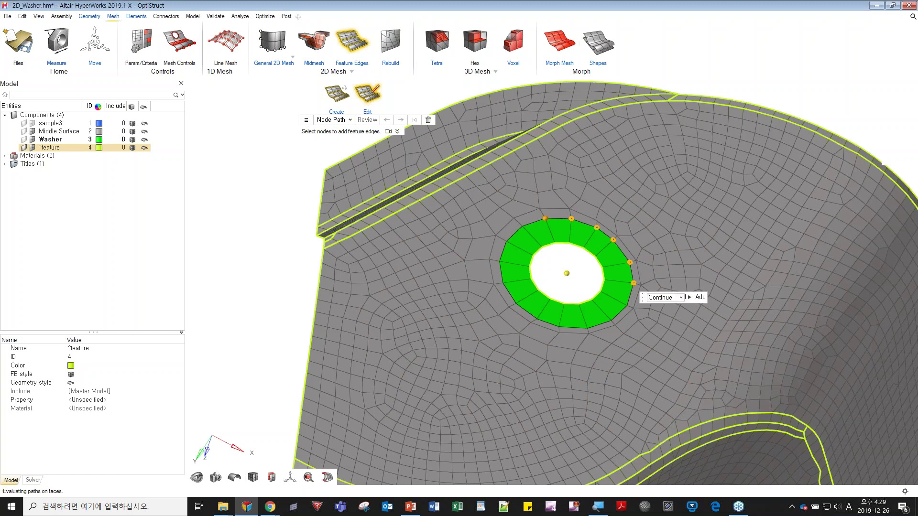
click(558, 329)
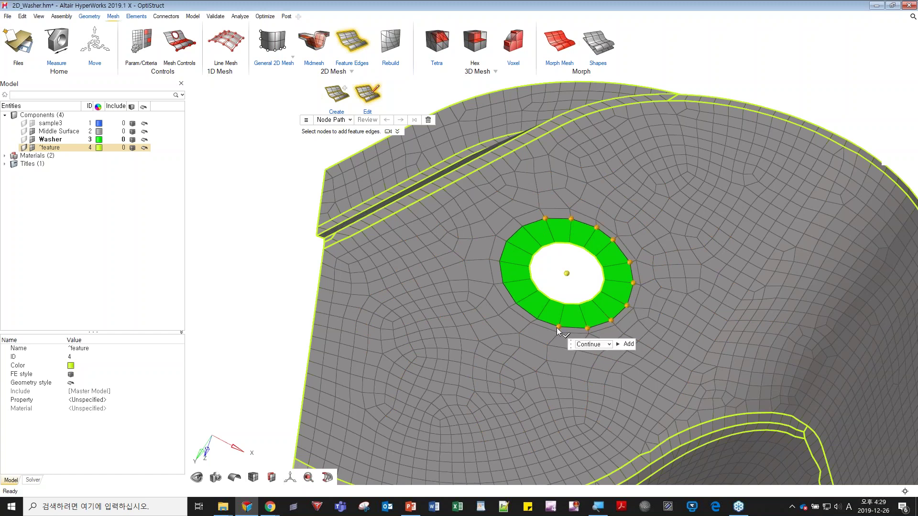
click(502, 282)
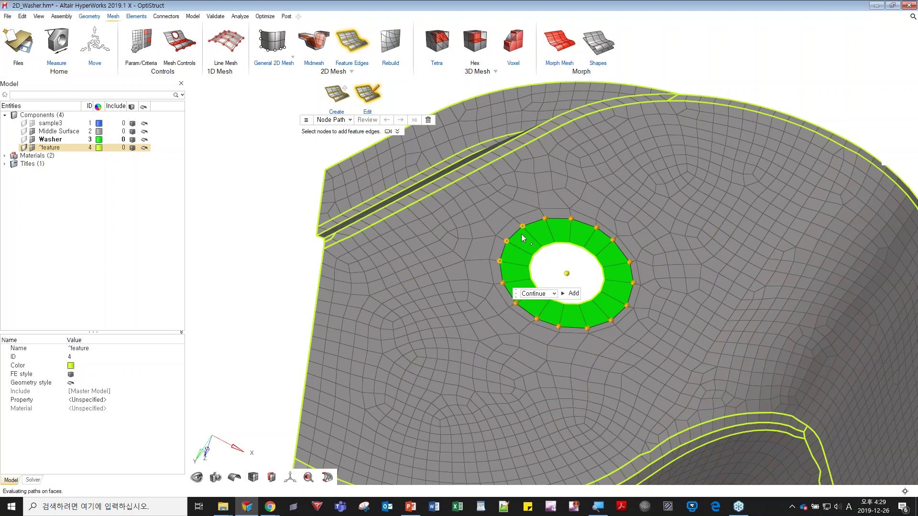
click(521, 234)
click(592, 247)
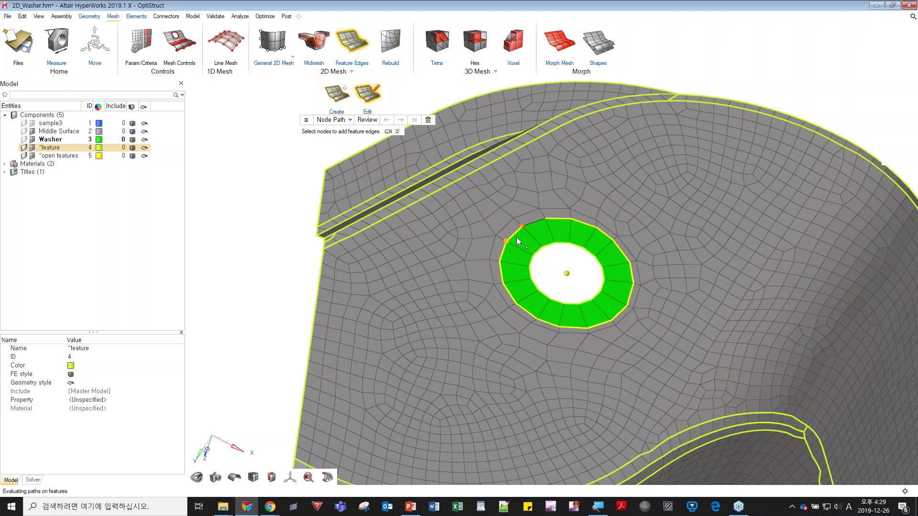
click(548, 220)
click(606, 236)
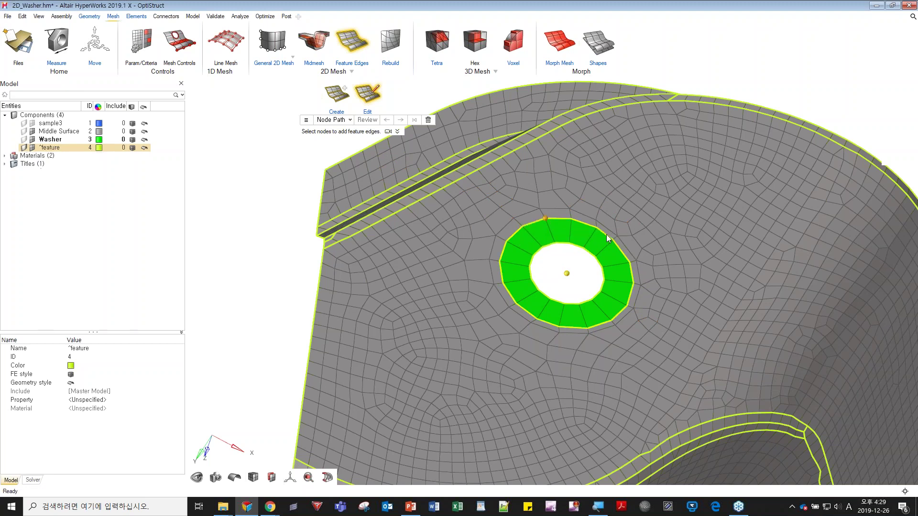
Step: Add a straight feature edge with Node List from the plate's free side edge across to the curved bend edge
right_drag(625, 315, 532, 209)
scroll(615, 297, down, 3)
middle_drag(526, 252, 528, 268)
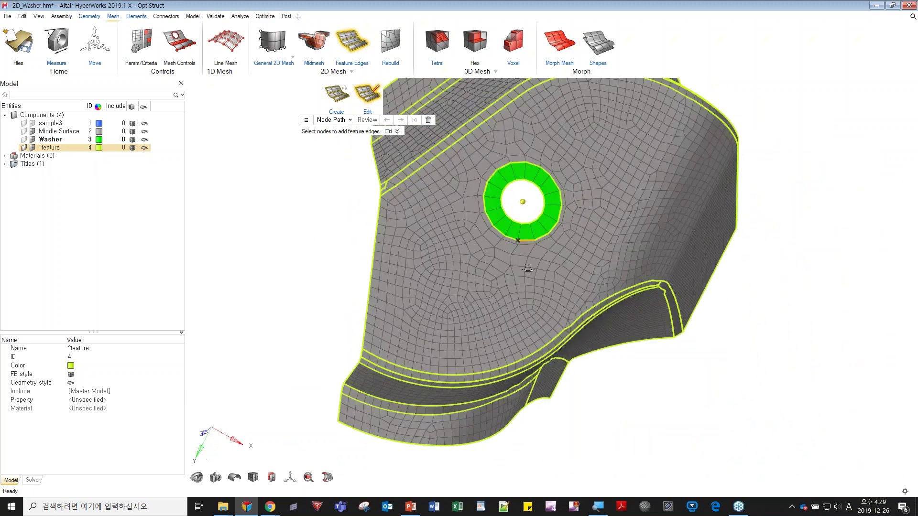
ctrl+drag(576, 244, 462, 237)
click(348, 120)
click(335, 137)
ctrl+right_drag(423, 267, 505, 251)
ctrl+drag(440, 239, 473, 288)
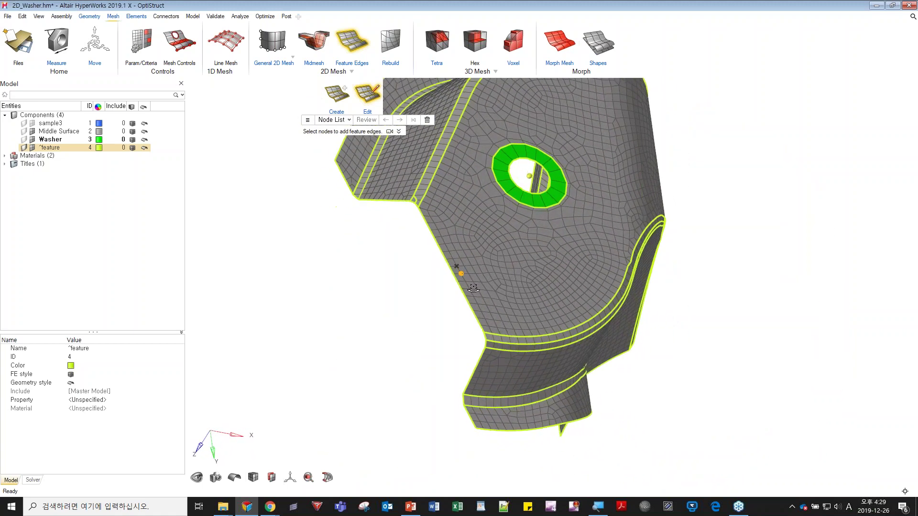
scroll(466, 260, up, 6)
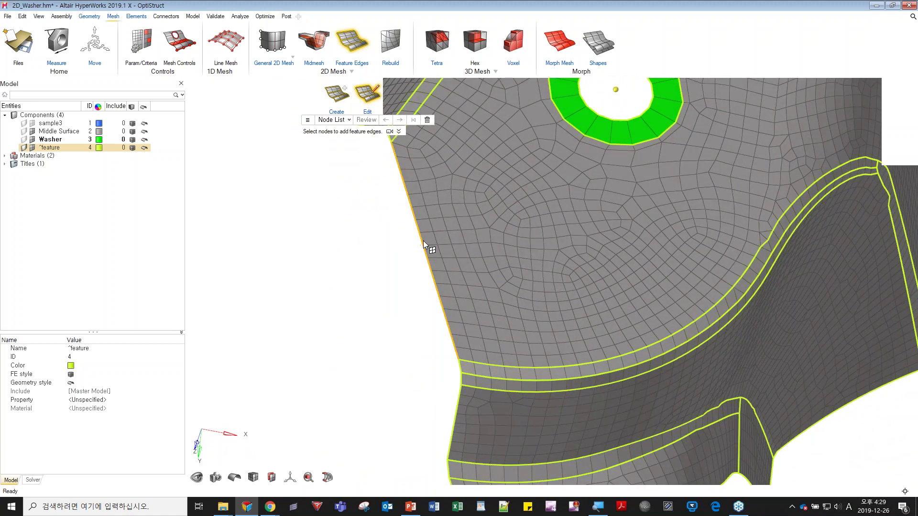
click(424, 245)
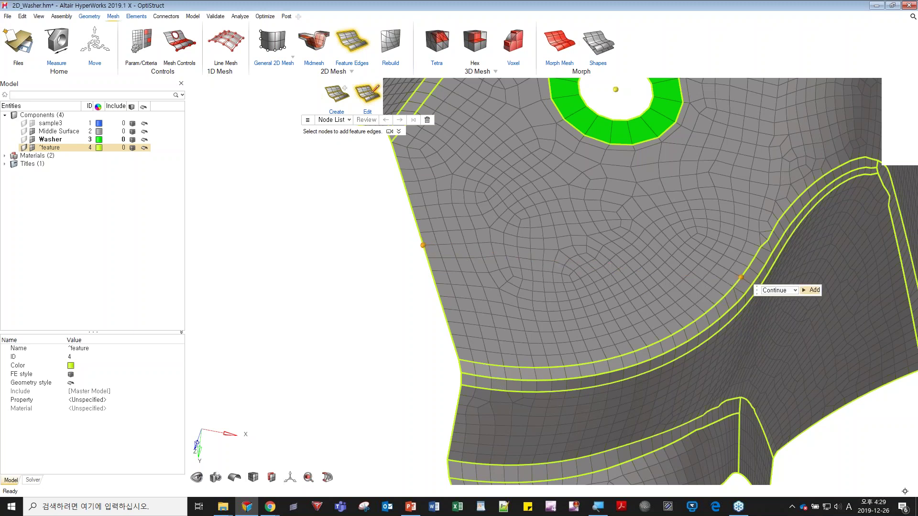
click(741, 277)
scroll(531, 292, down, 2)
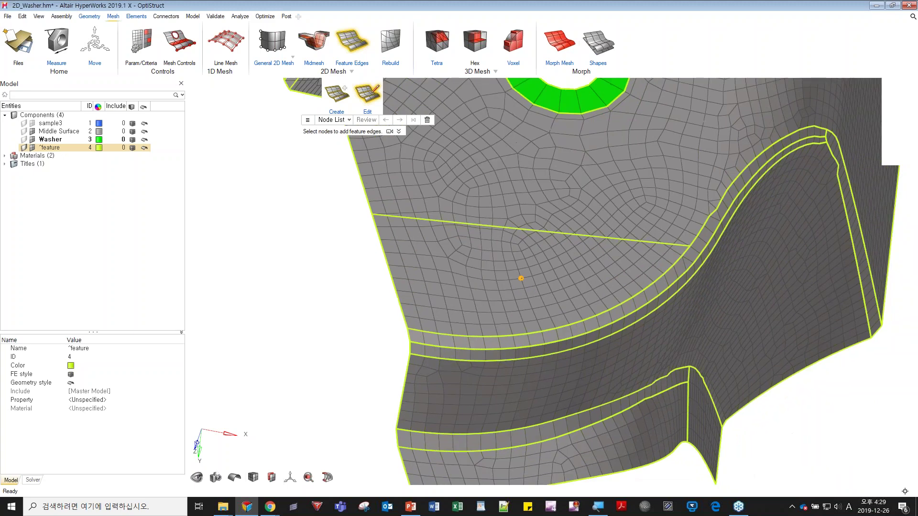
Step: Run the Midmesh Repair/Fill tool's Repair Face on the elements around the straight feature edge across the plate
click(312, 47)
click(353, 44)
click(316, 44)
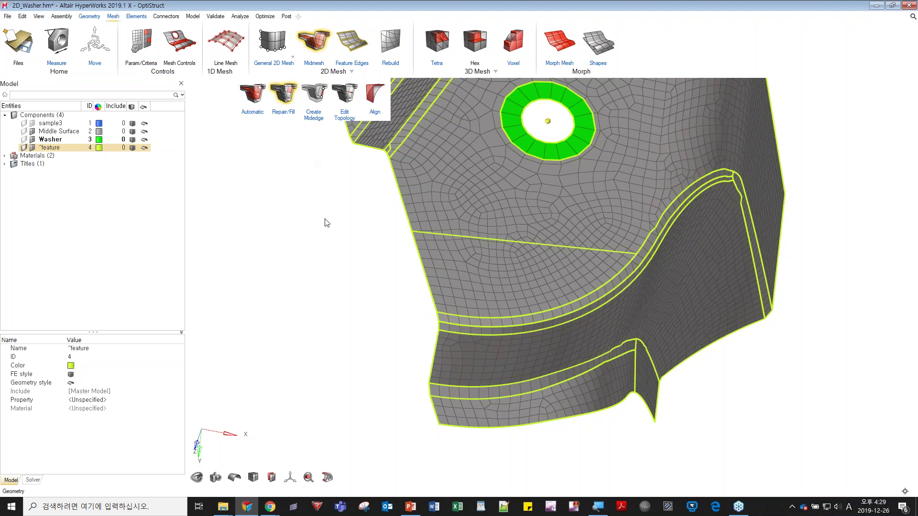
click(283, 113)
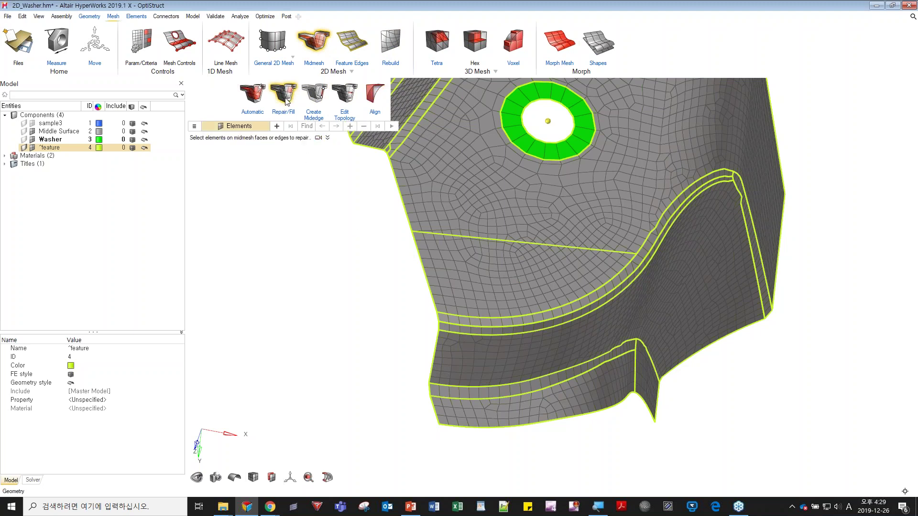
drag(366, 212, 641, 324)
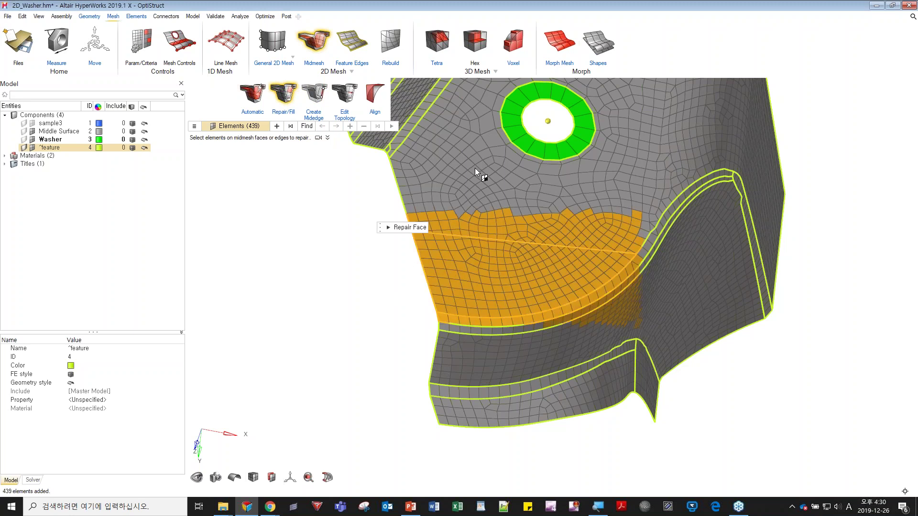
click(420, 227)
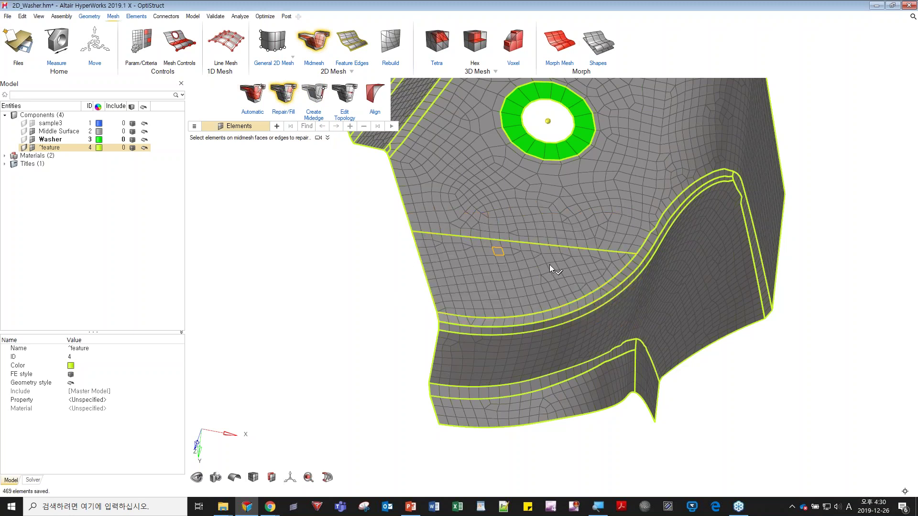
click(494, 235)
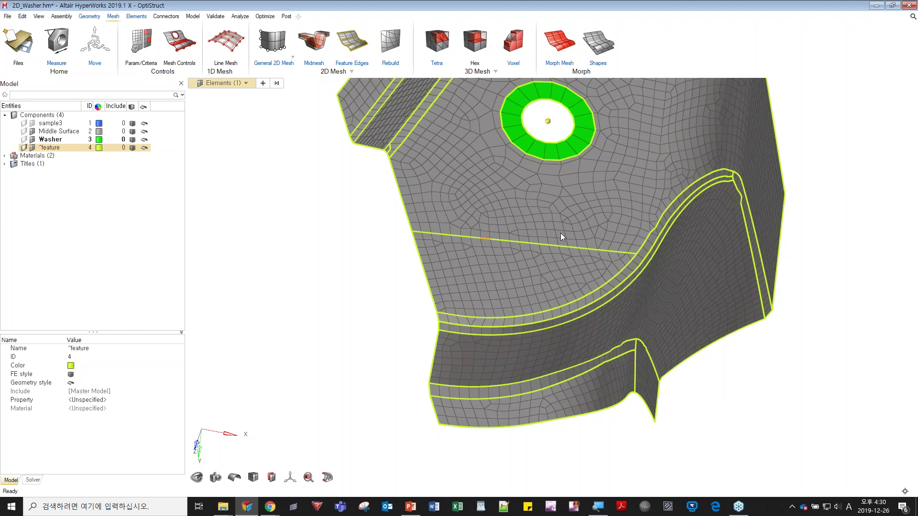
right_drag(525, 225, 495, 249)
scroll(478, 276, up, 2)
click(310, 276)
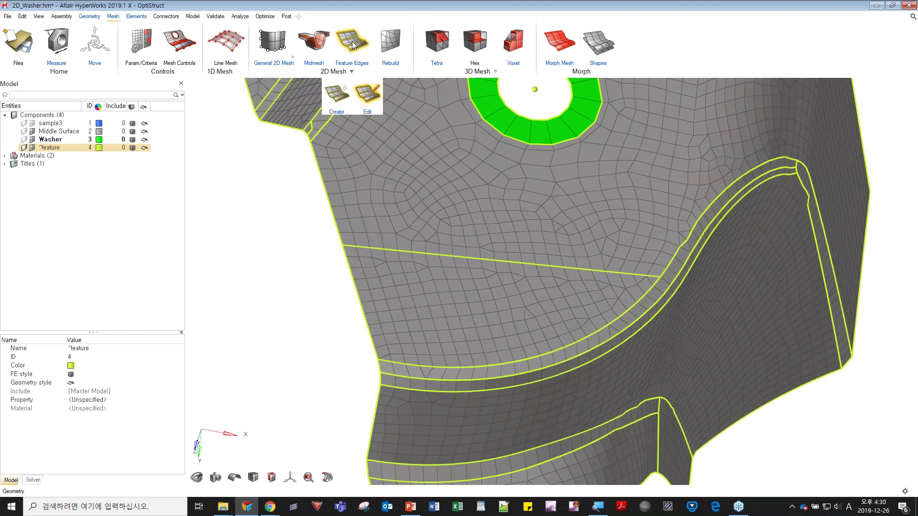
mouse_move(317, 44)
click(340, 42)
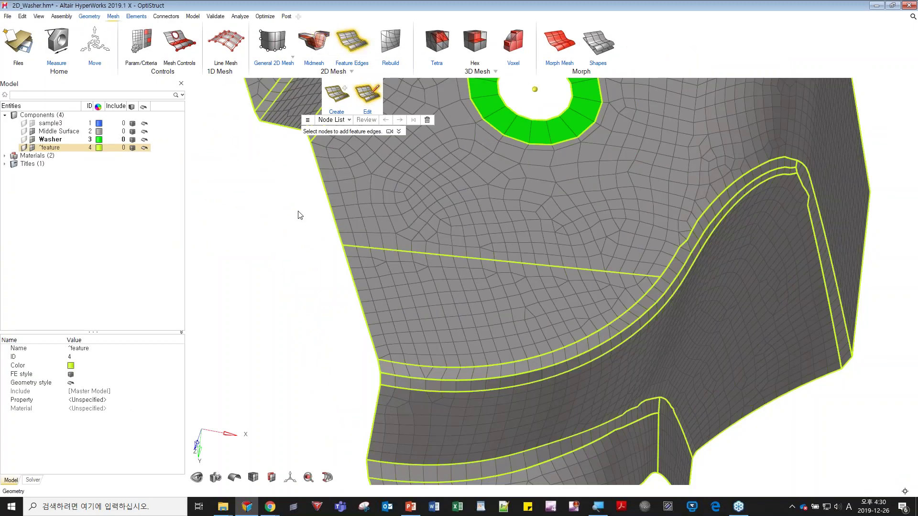
key(Escape)
scroll(543, 322, down, 4)
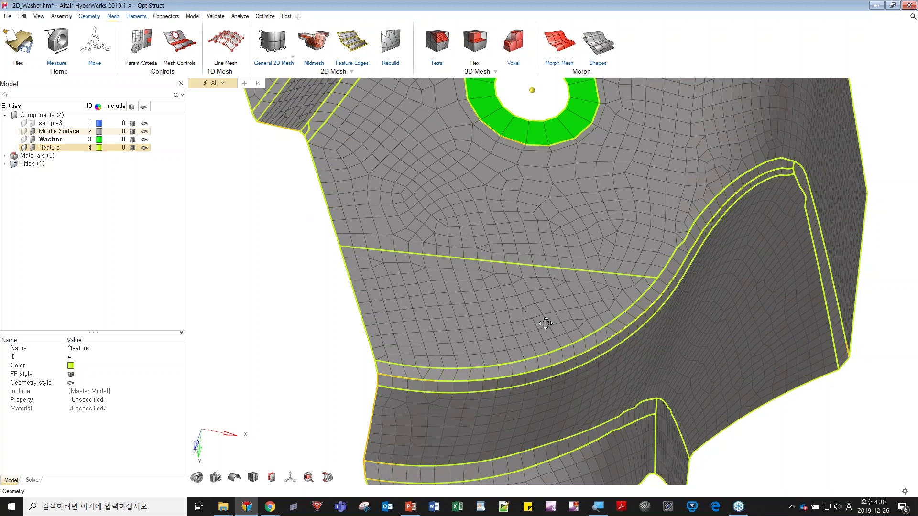
scroll(541, 323, down, 1)
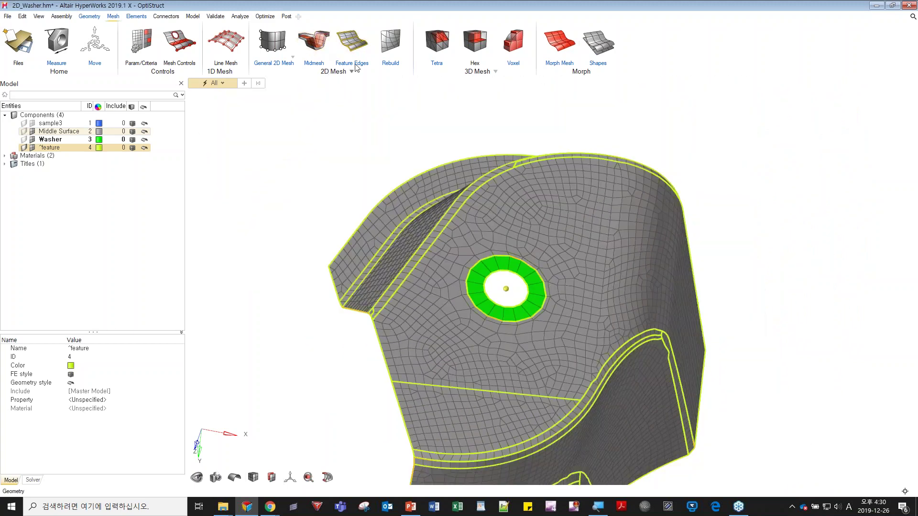
click(94, 17)
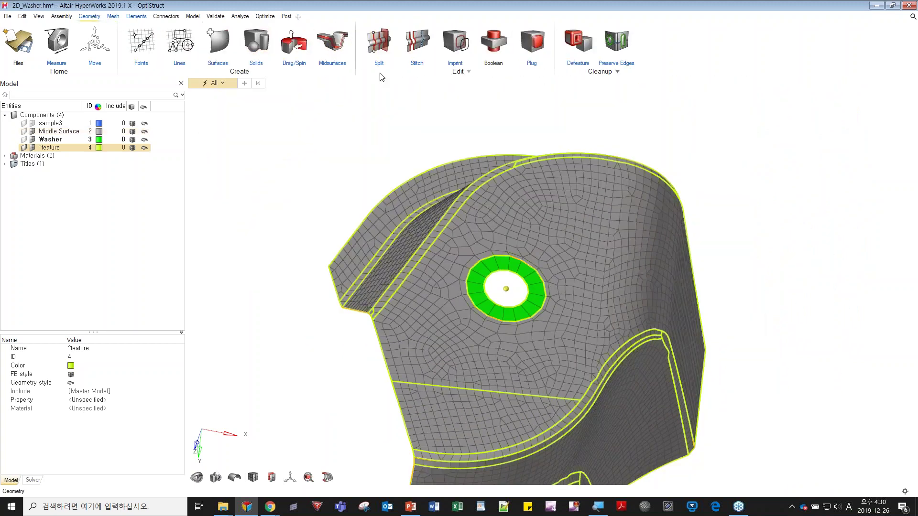
click(113, 17)
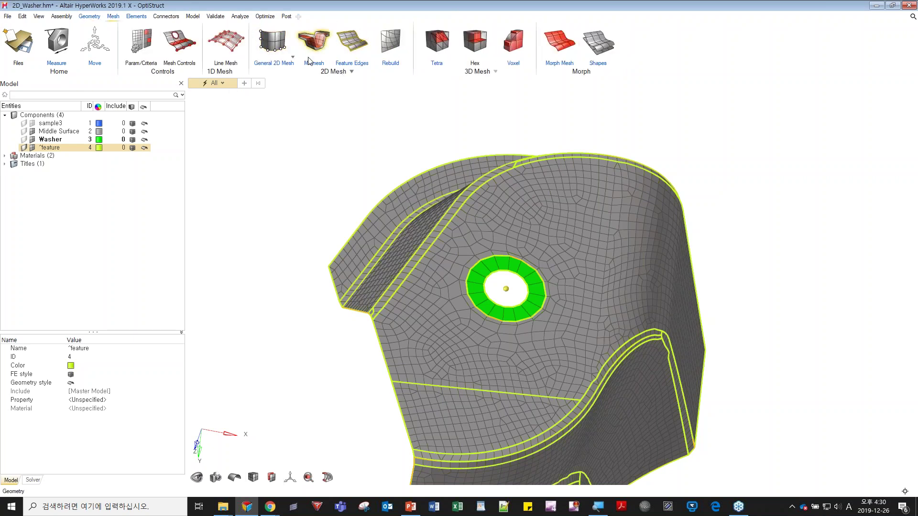
Step: Switch to PowerPoint and present the two Rebuild slides, covering the mesh examples and the criteria and parameter editors
click(410, 507)
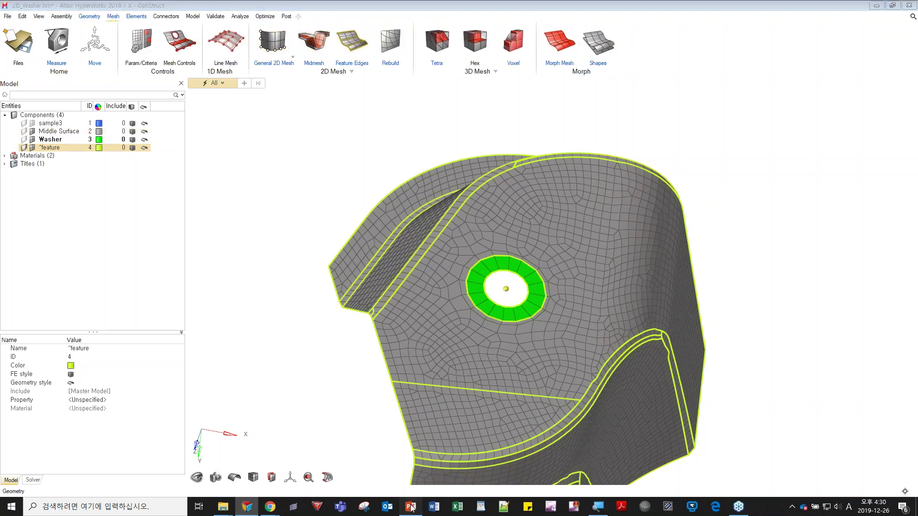
scroll(76, 335, down, 3)
click(75, 334)
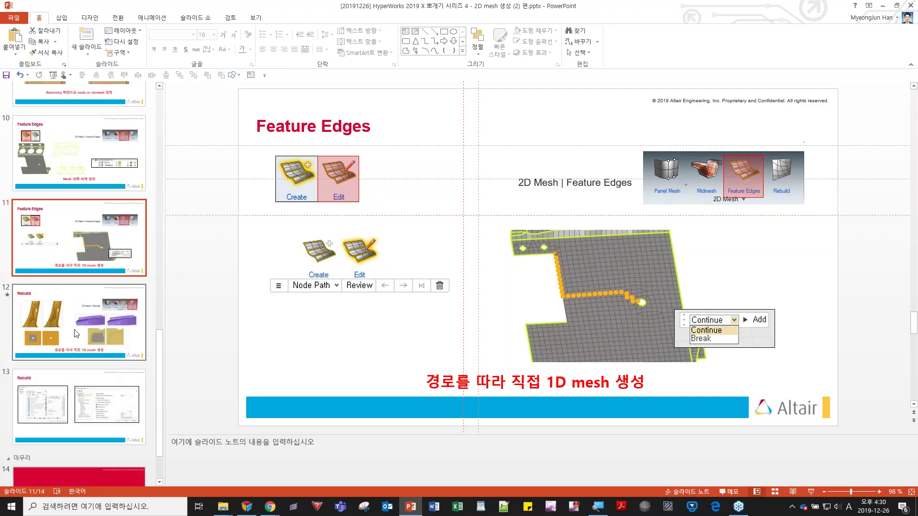
key(shift+F5)
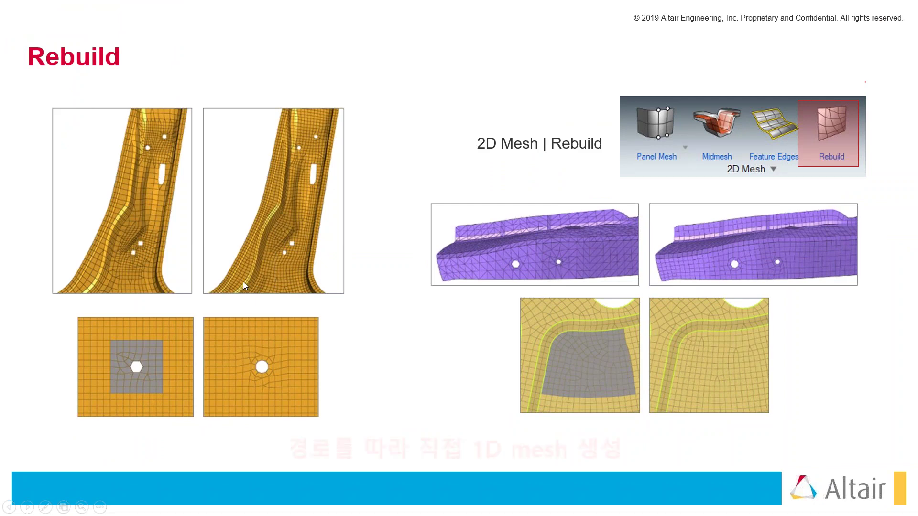
click(243, 282)
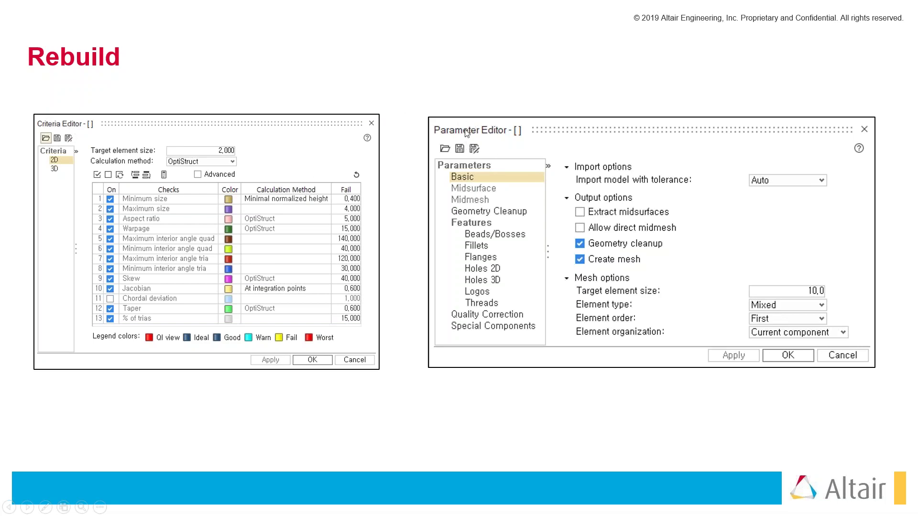
key(Escape)
Step: Switch back to HyperWorks and start a new model without saving the current 2D_Washer model
click(247, 506)
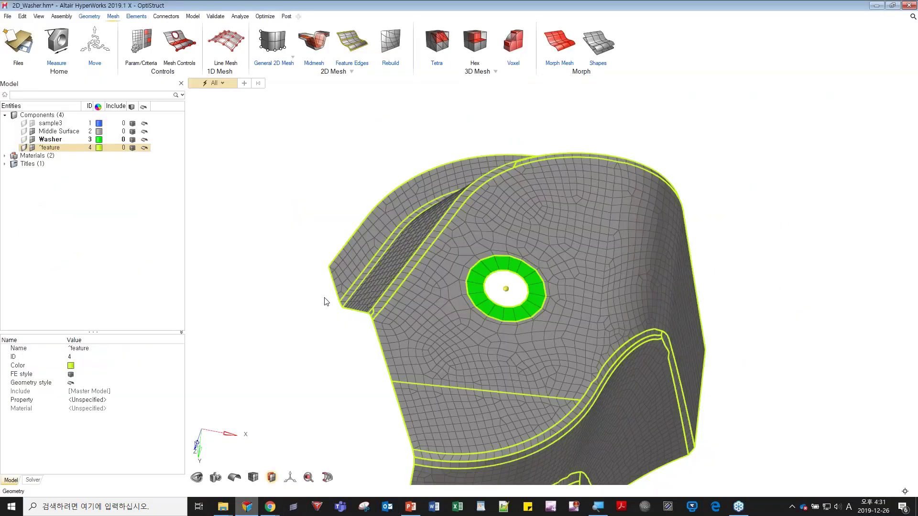
click(9, 36)
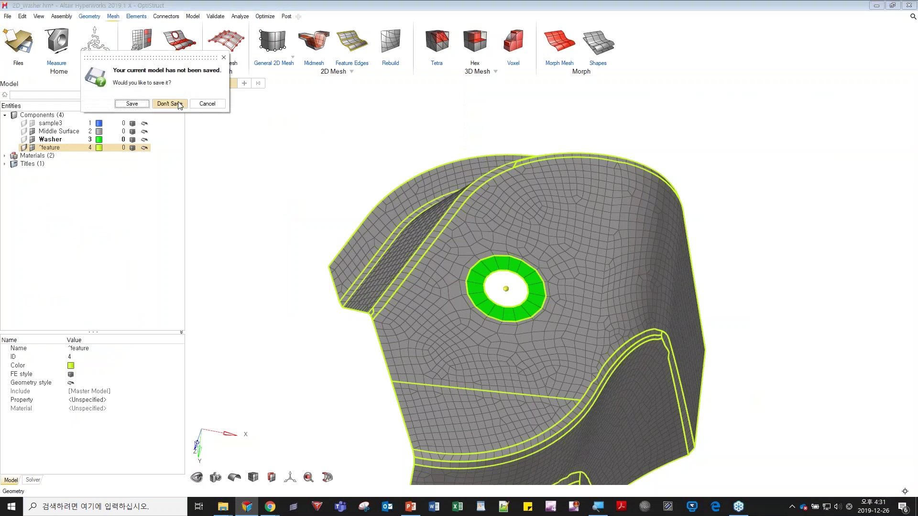
click(169, 104)
Step: View the Rebuild tool's options and open the Rebuild.hm model from the demos folder
click(390, 43)
click(338, 83)
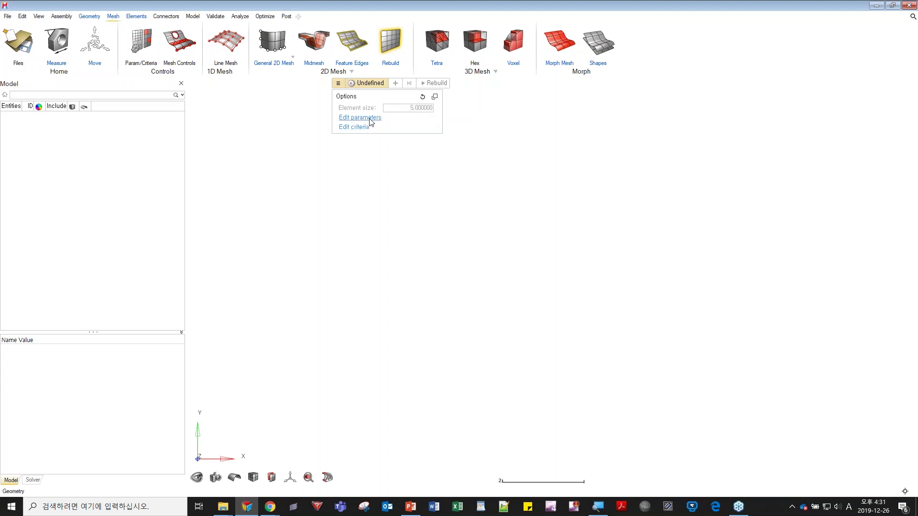
click(28, 35)
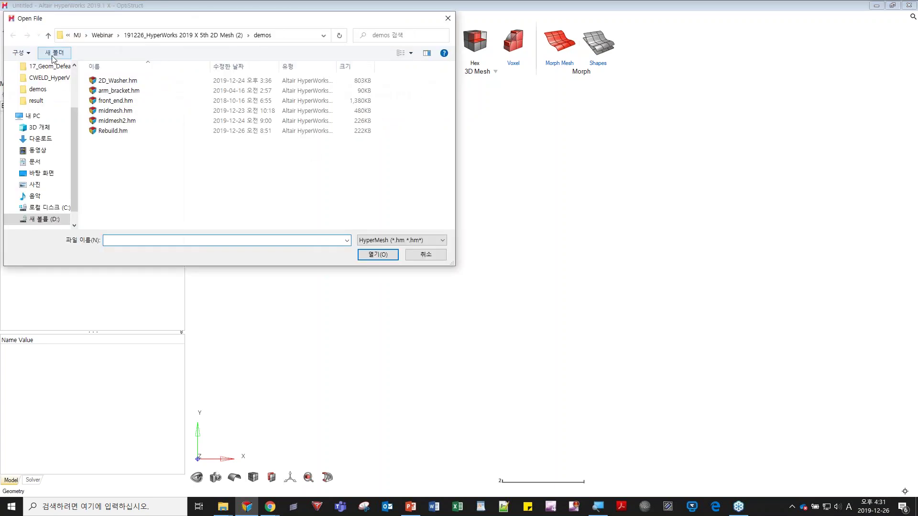
click(140, 130)
double_click(139, 130)
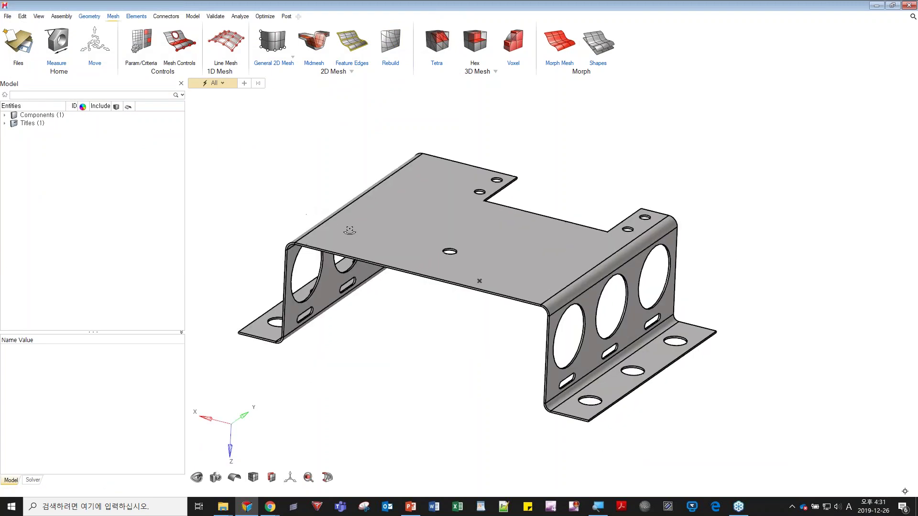
Step: Extract a midmesh automatically from the BASE component's solid geometry
click(5, 115)
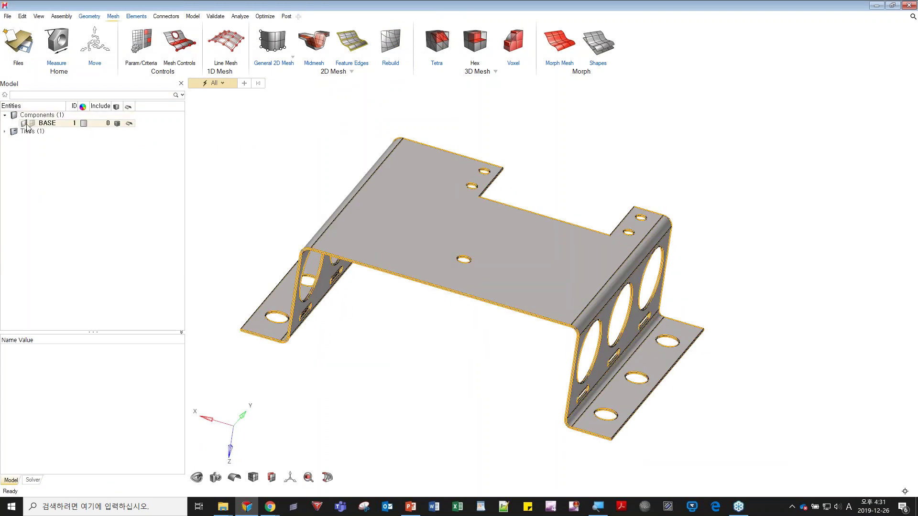
click(282, 38)
click(310, 43)
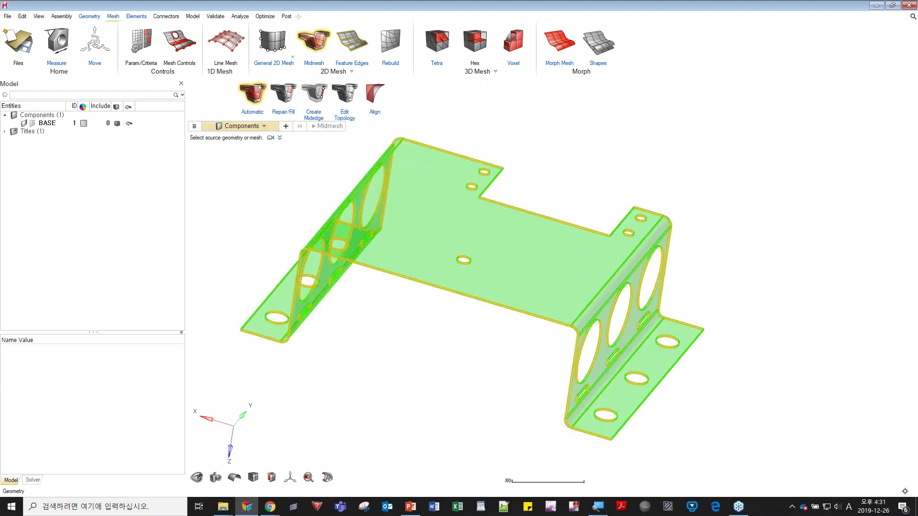
click(469, 233)
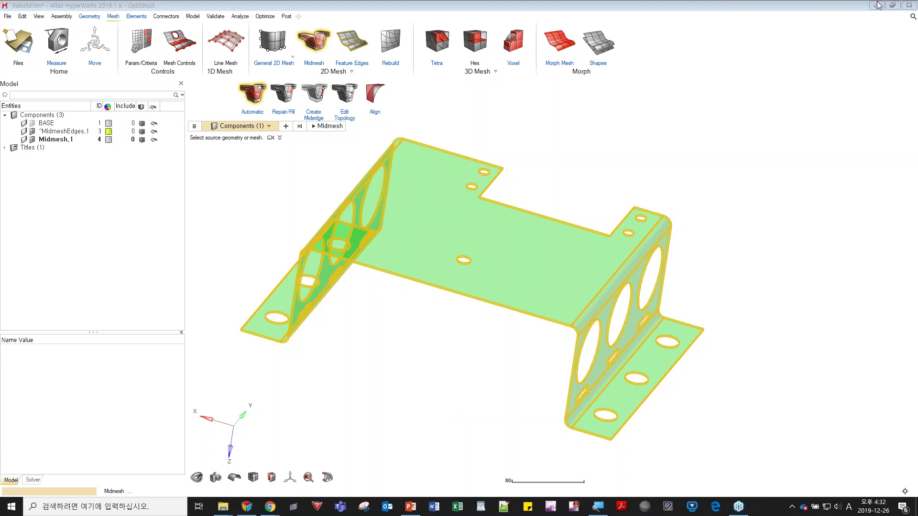
click(496, 258)
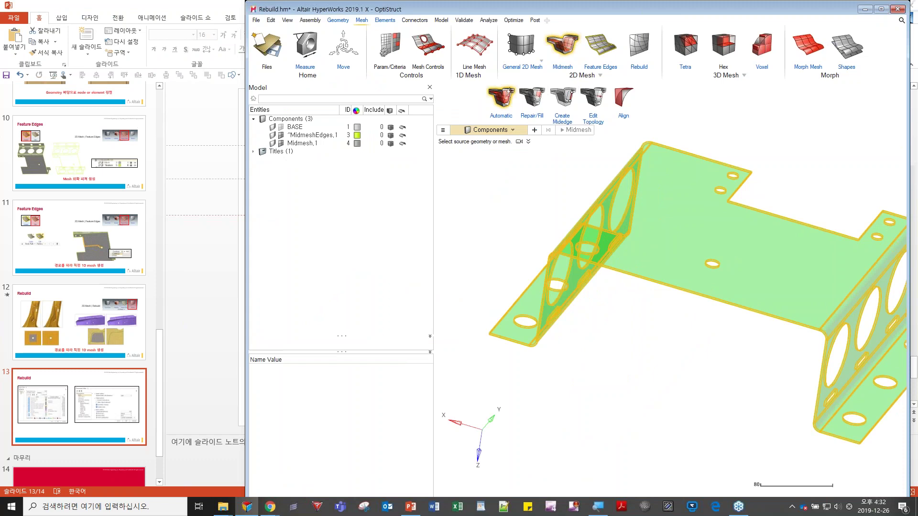
Step: Undo the fine midmesh and extract the midmesh of BASE again with an element size of 10
right_drag(574, 285, 569, 279)
scroll(569, 278, up, 2)
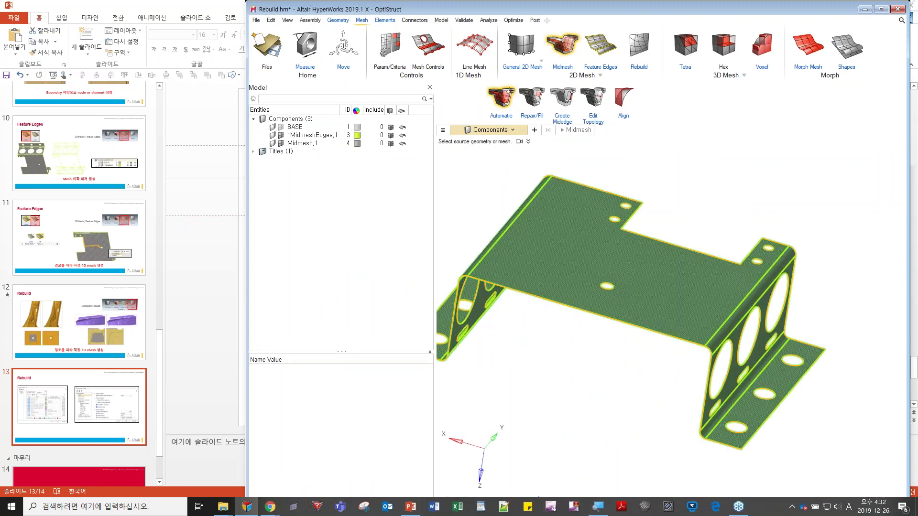
middle_drag(555, 282, 566, 337)
scroll(564, 297, up, 3)
scroll(598, 295, down, 4)
right_drag(610, 301, 594, 330)
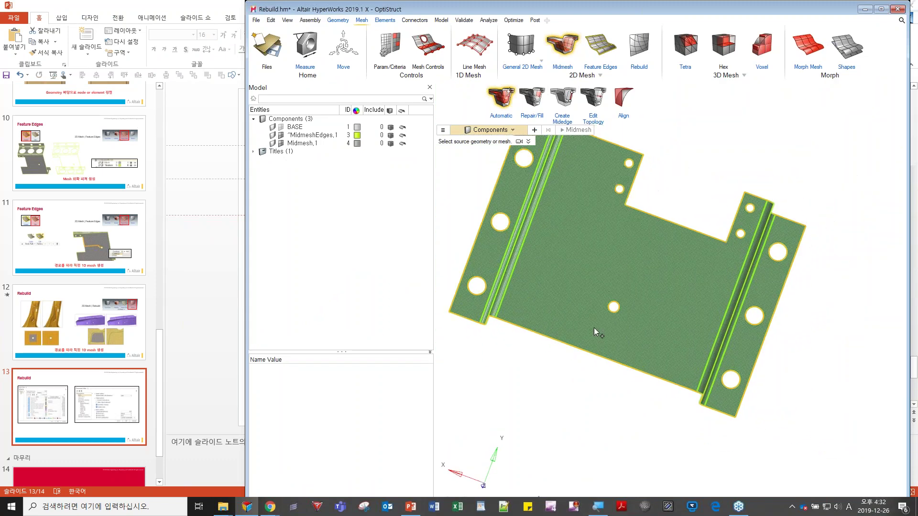
middle_drag(594, 330, 567, 393)
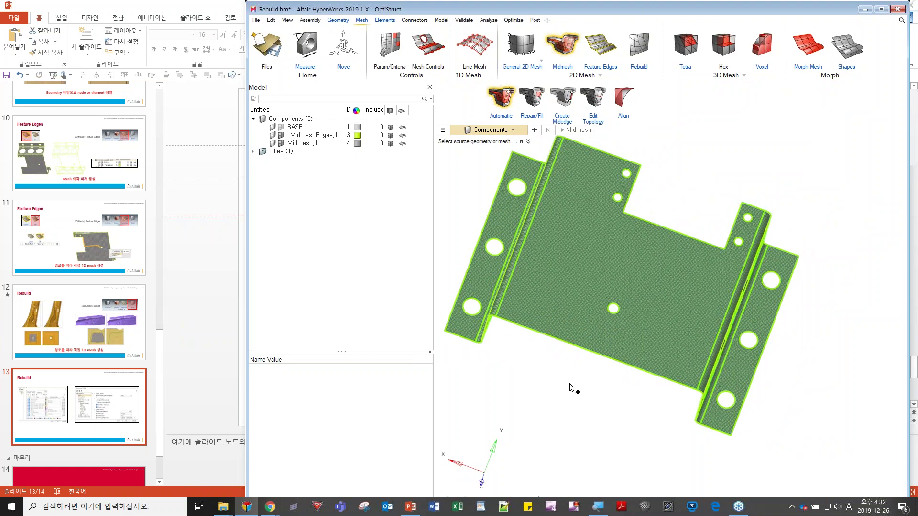
key(ctrl+z)
text(10)
click(633, 403)
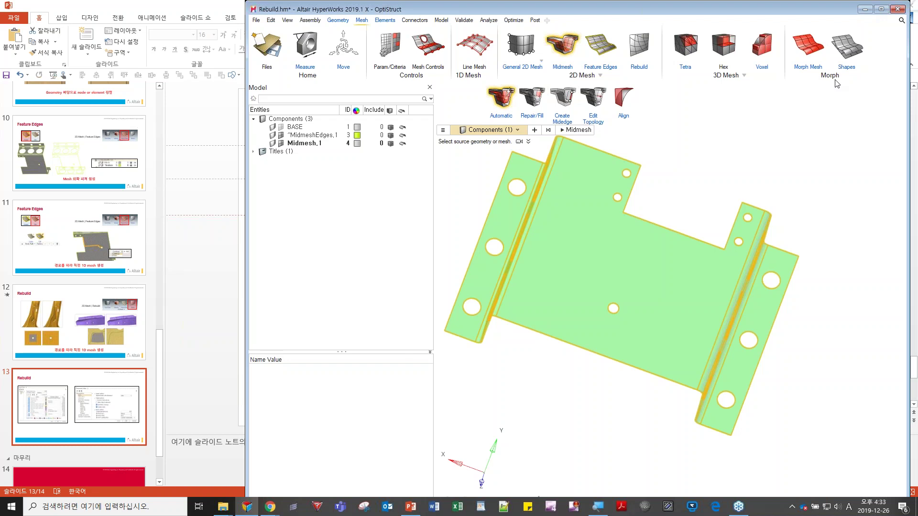
key(super+Up)
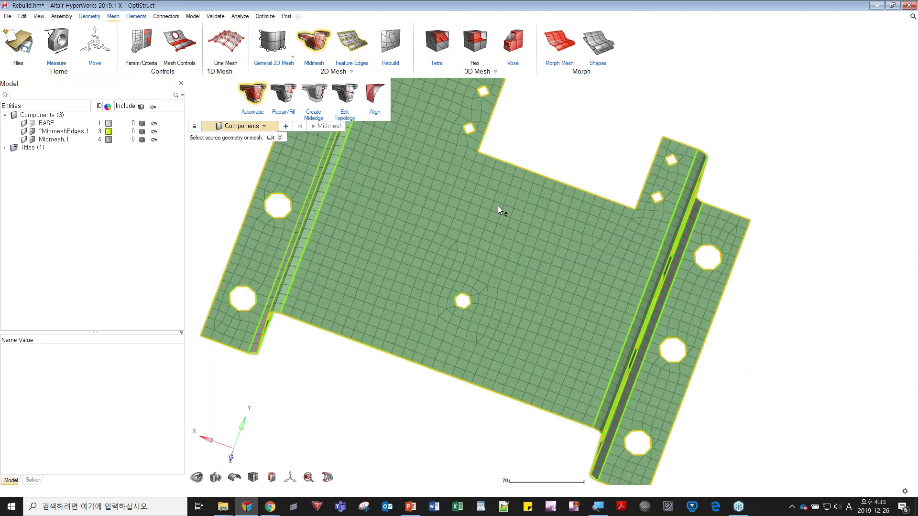
Step: Leave the Midmesh tool and hide the ^MidmeshEdges,1 component and the geometry of Midmesh,1, keeping the Midmesh,1 elements displayed
right_drag(498, 206, 502, 250)
scroll(480, 244, down, 2)
middle_drag(399, 254, 408, 234)
key(Escape)
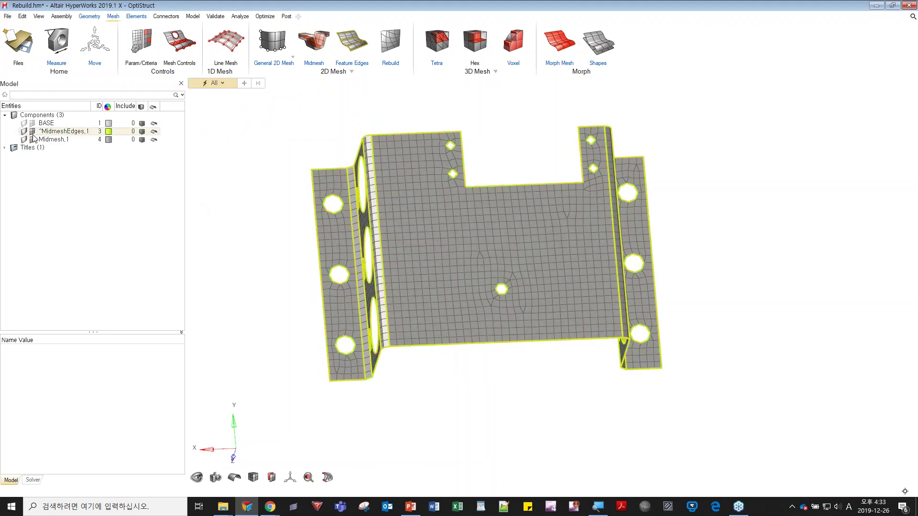
click(32, 132)
click(23, 132)
click(23, 146)
click(23, 140)
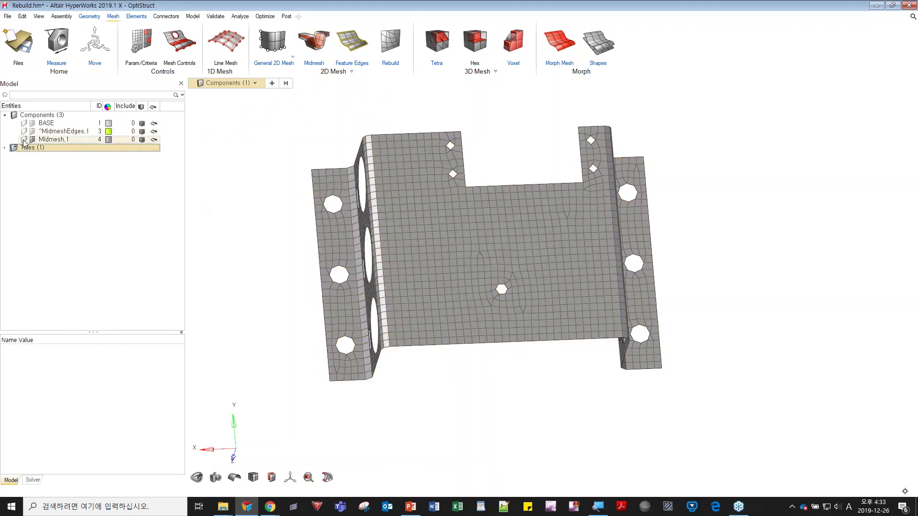
Step: Start the Rebuild tool and set its target element size parameter to 10
click(390, 50)
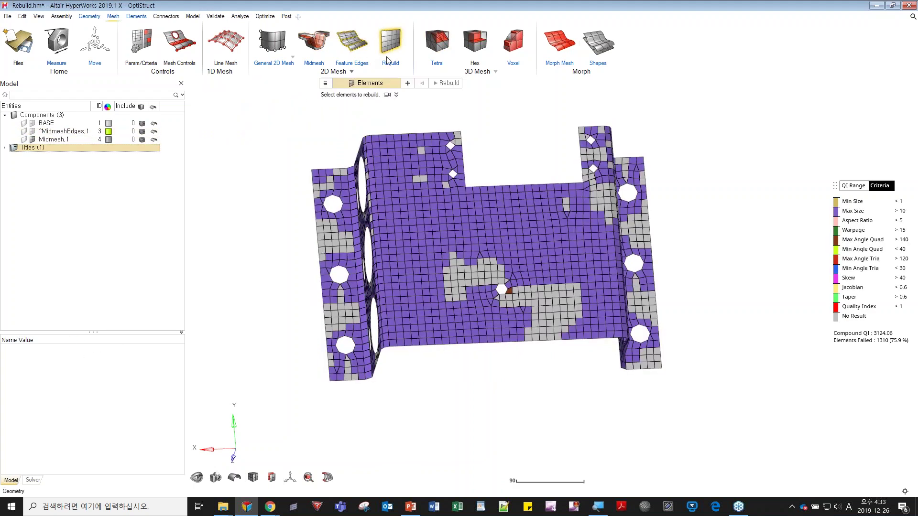
click(325, 83)
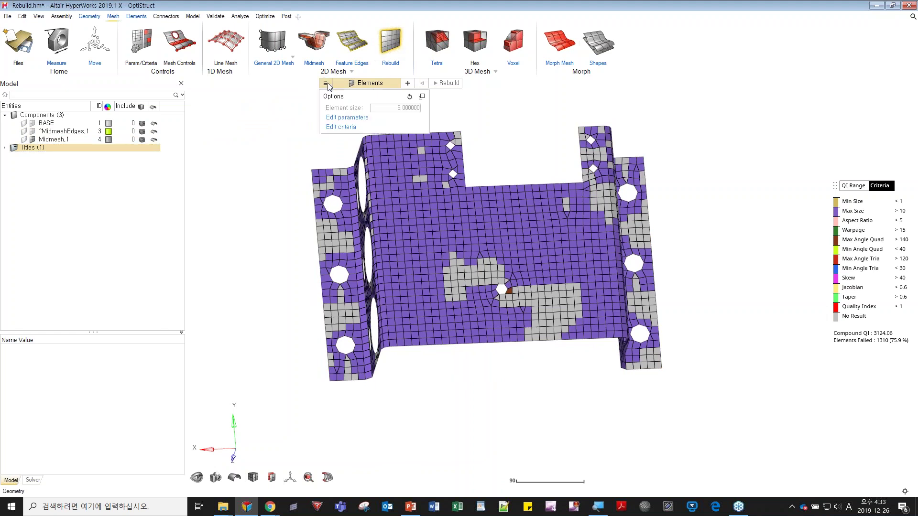
click(340, 119)
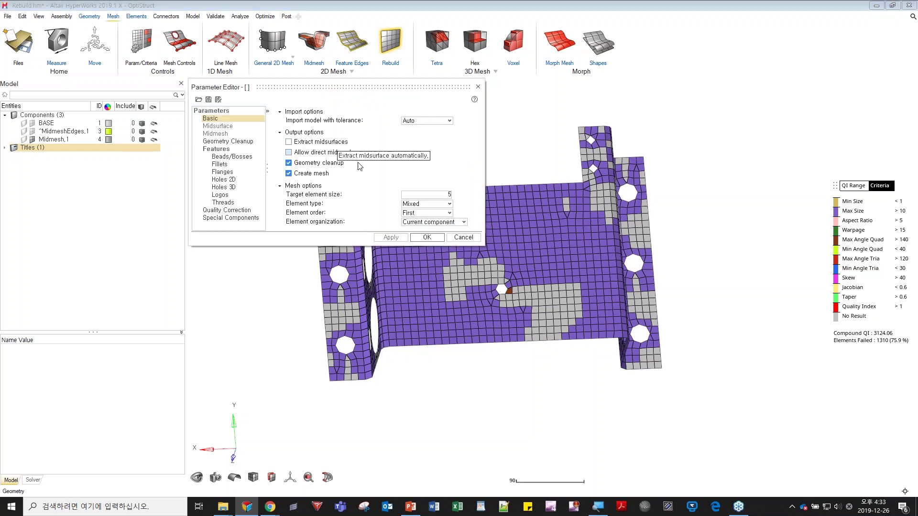
double_click(417, 195)
text(10)
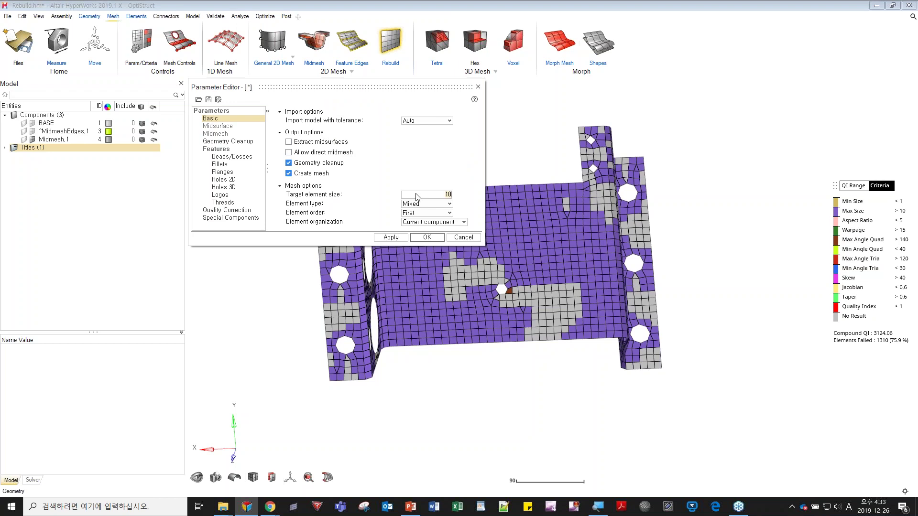
click(396, 238)
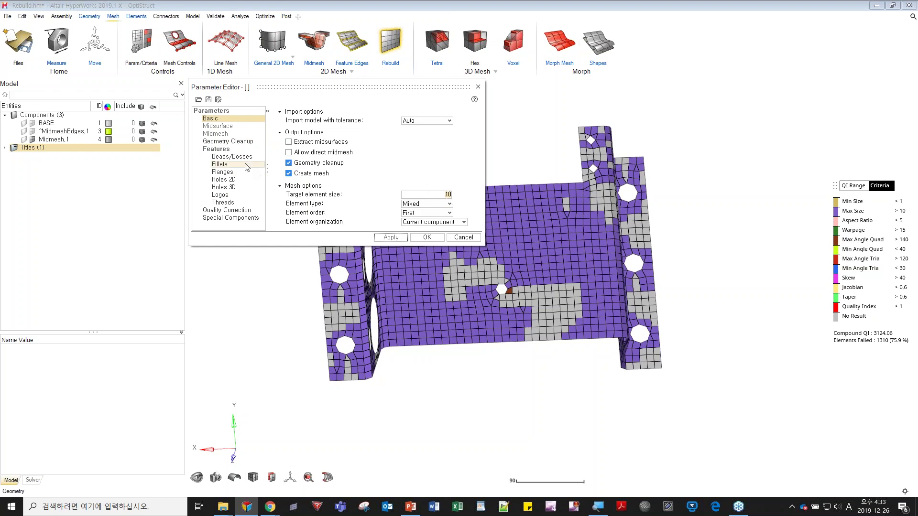
Step: Examine the Holes 2D recognition settings against the bracket's holes and close the Parameter Editor
click(236, 151)
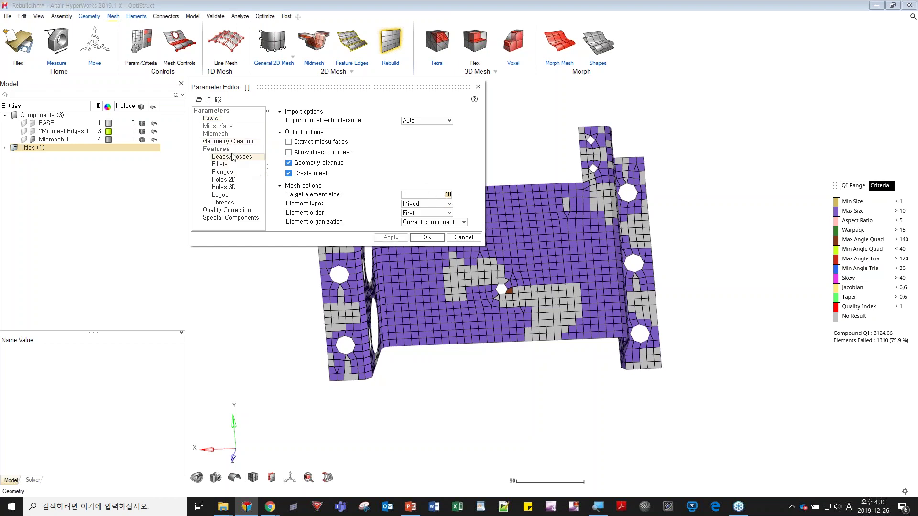
click(232, 180)
right_drag(617, 281, 795, 345)
right_drag(714, 272, 747, 218)
middle_drag(746, 217, 686, 207)
scroll(687, 211, down, 1)
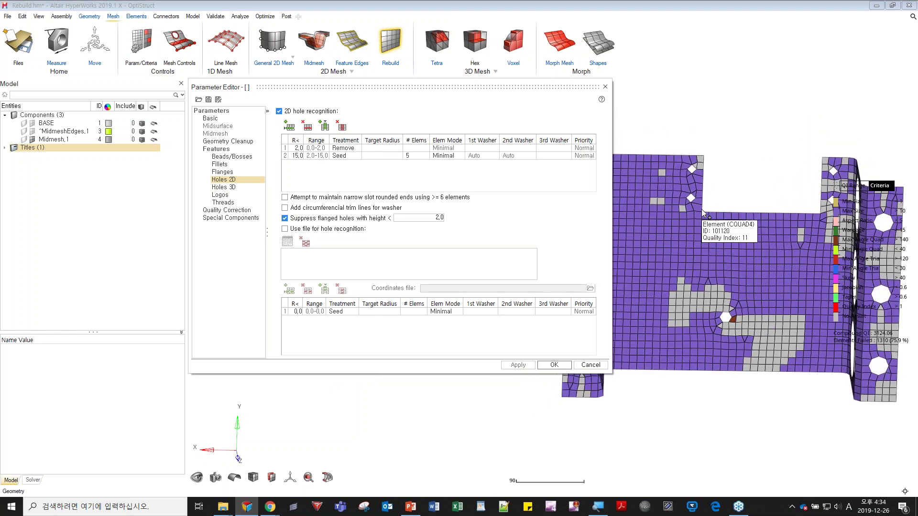
scroll(701, 233, down, 1)
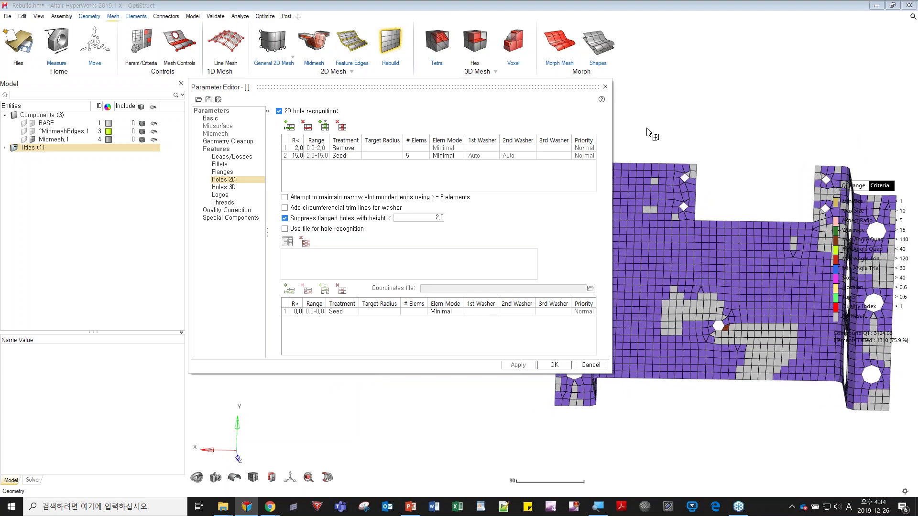
drag(499, 86, 389, 117)
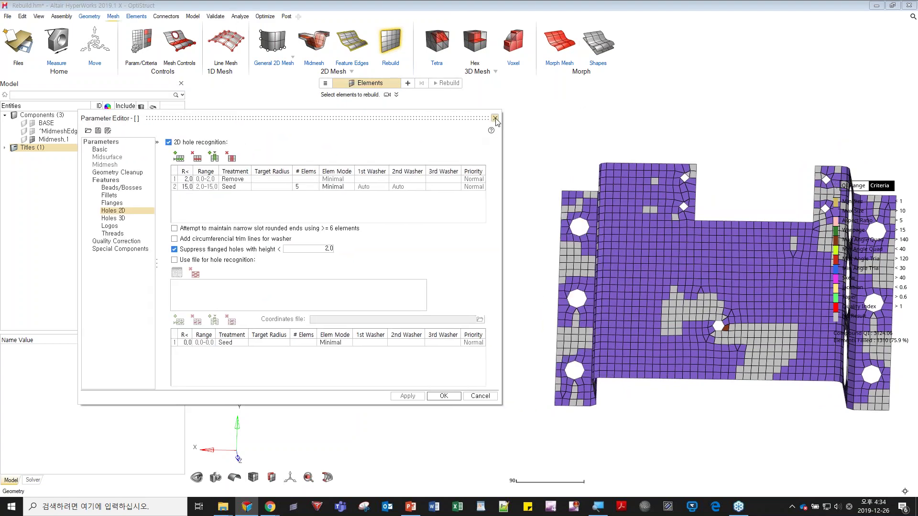
click(495, 117)
Step: Measure the distance across opposite nodes of the hexagonal hole in the middle of the plate
scroll(564, 310, up, 5)
click(56, 42)
drag(550, 367, 569, 399)
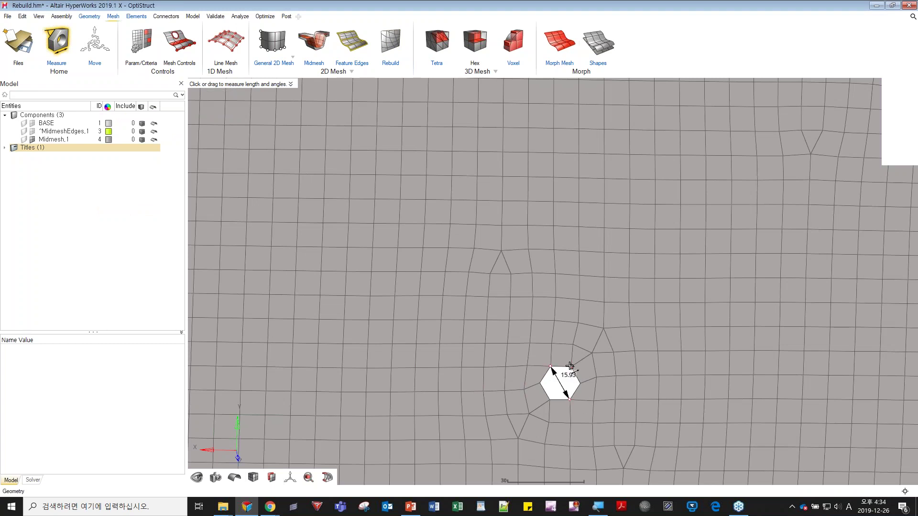
drag(550, 366, 550, 403)
key(Escape)
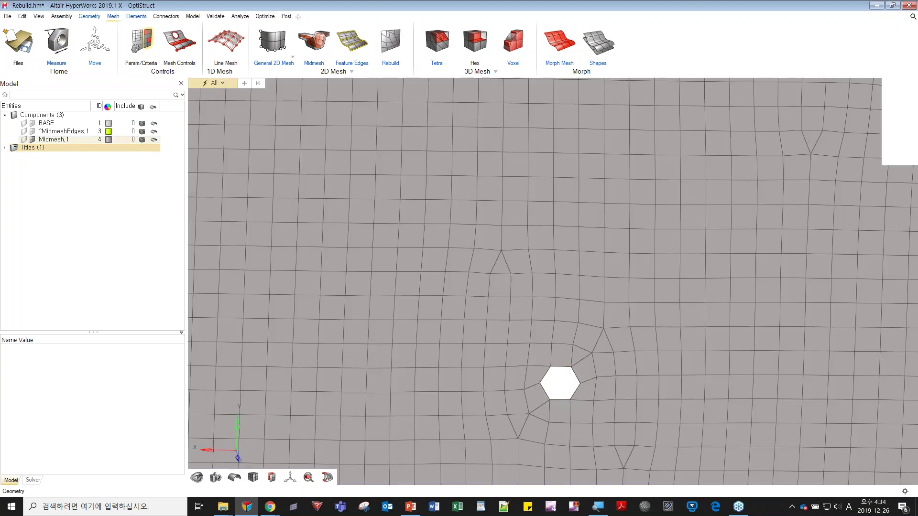
click(56, 43)
drag(550, 367, 550, 399)
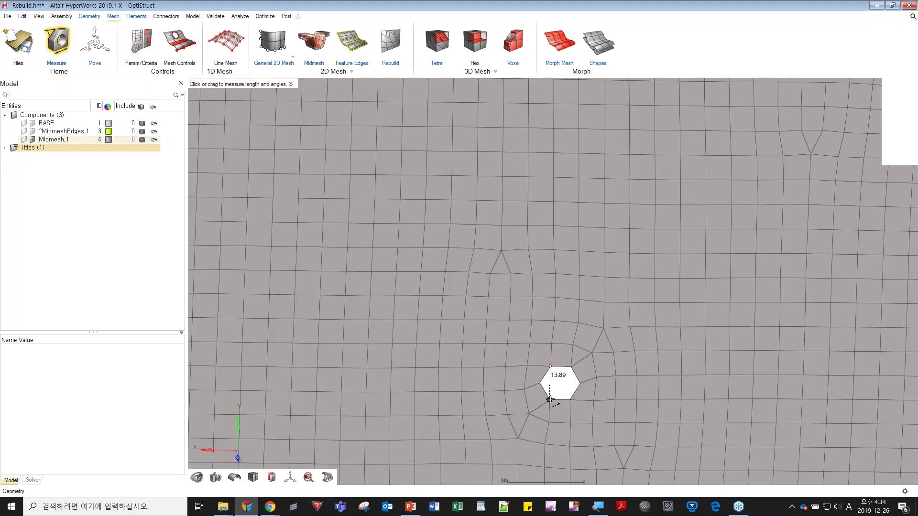
key(Escape)
Step: Measure the vertical node-to-node distance across the lower small diamond-shaped hole beside the plate's notch
scroll(459, 353, down, 3)
right_drag(445, 193, 462, 293)
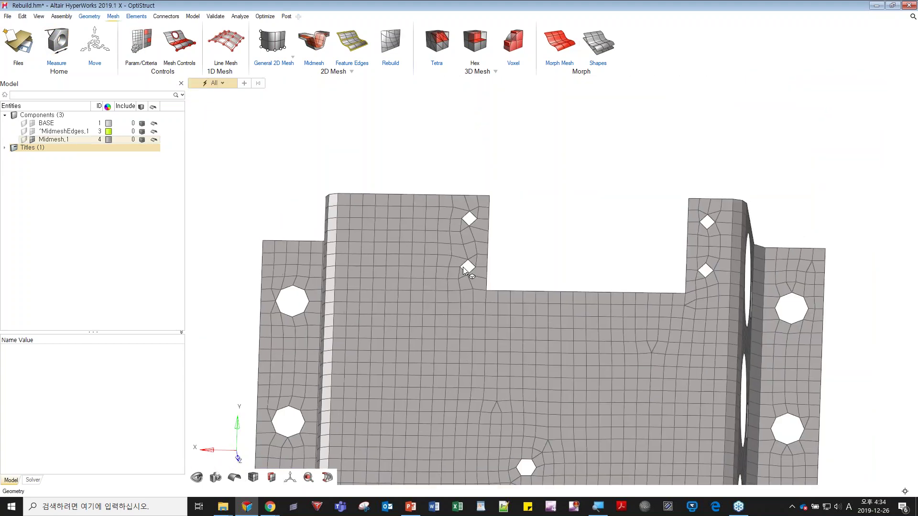
scroll(461, 293, up, 5)
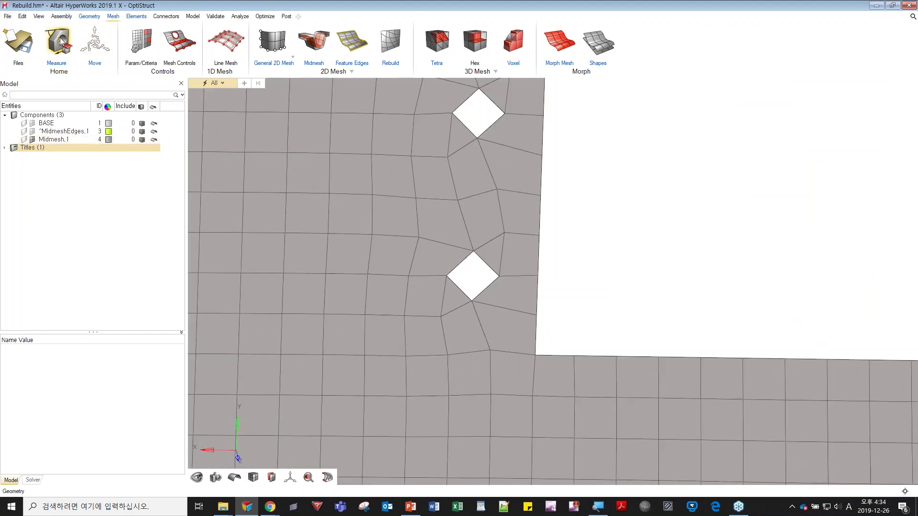
click(57, 42)
drag(473, 251, 472, 307)
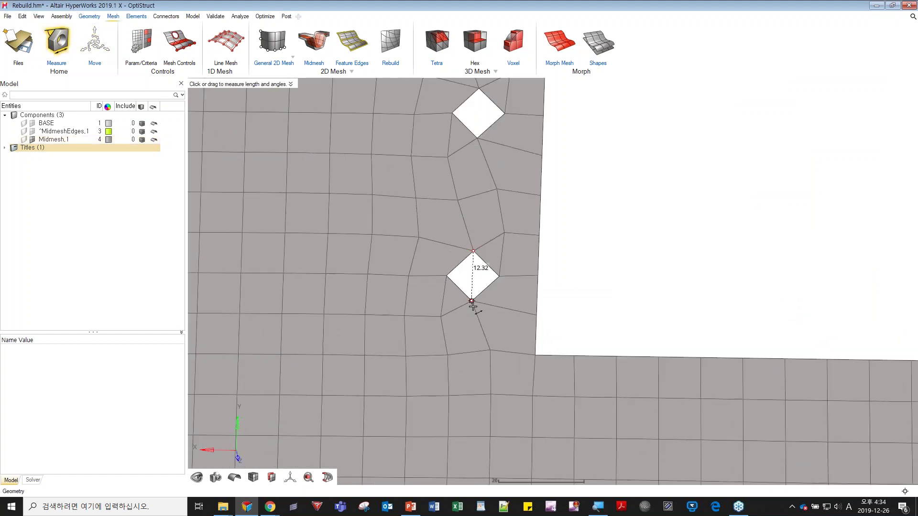
scroll(502, 321, down, 5)
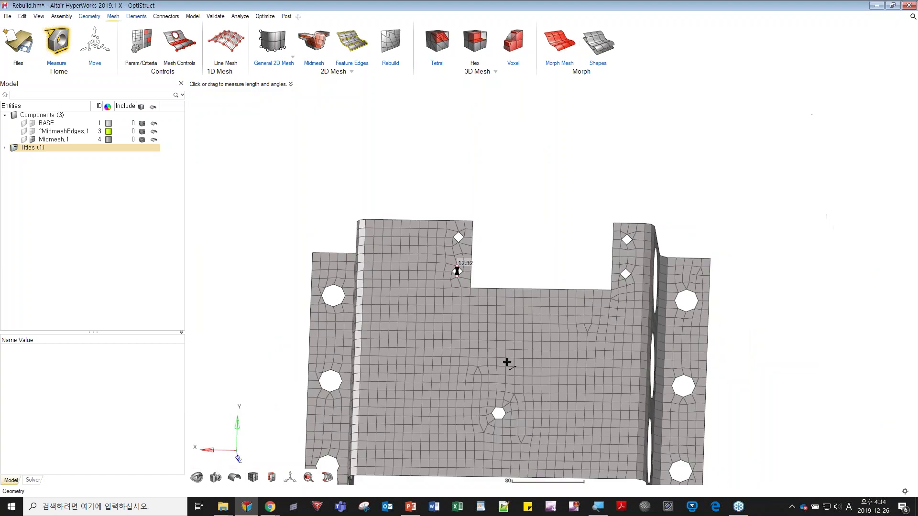
right_drag(506, 412, 491, 309)
middle_drag(501, 327, 528, 330)
right_drag(498, 297, 517, 342)
middle_drag(516, 342, 490, 319)
key(Escape)
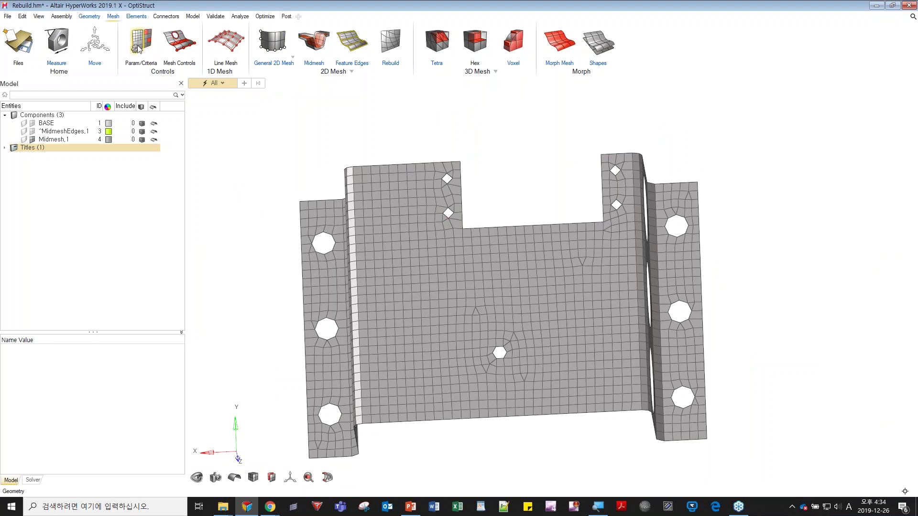